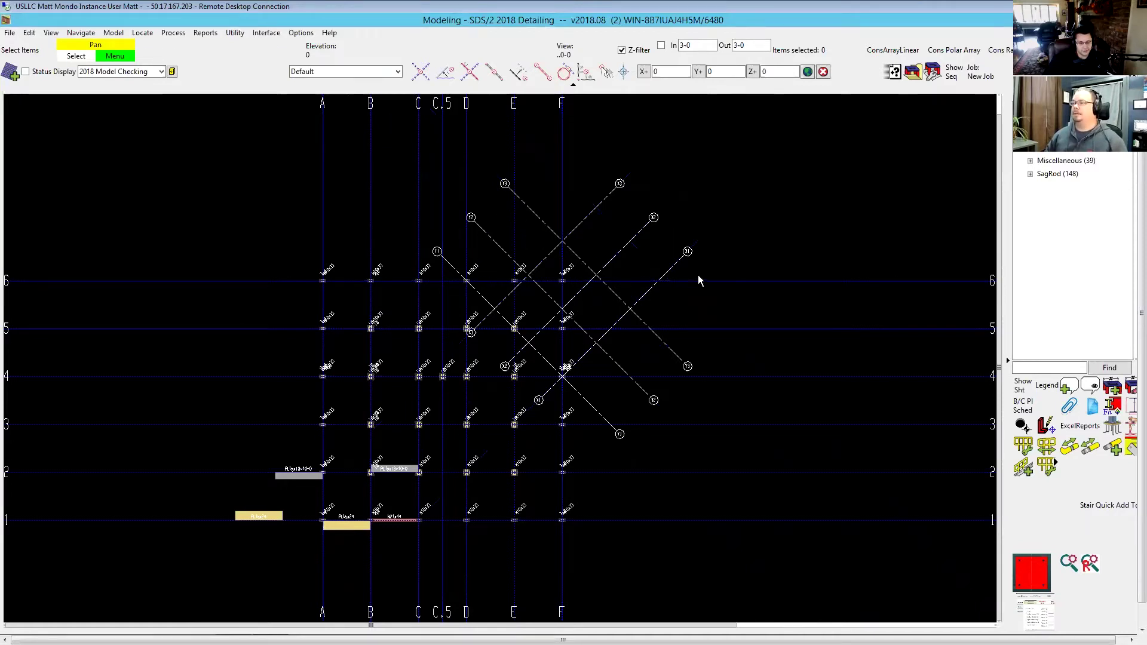
Start the Leveling Plates macro and browse to ProgramData > SDS2_2018 > macro.
{"action": "left_click", "coordinate": [300, 33]}
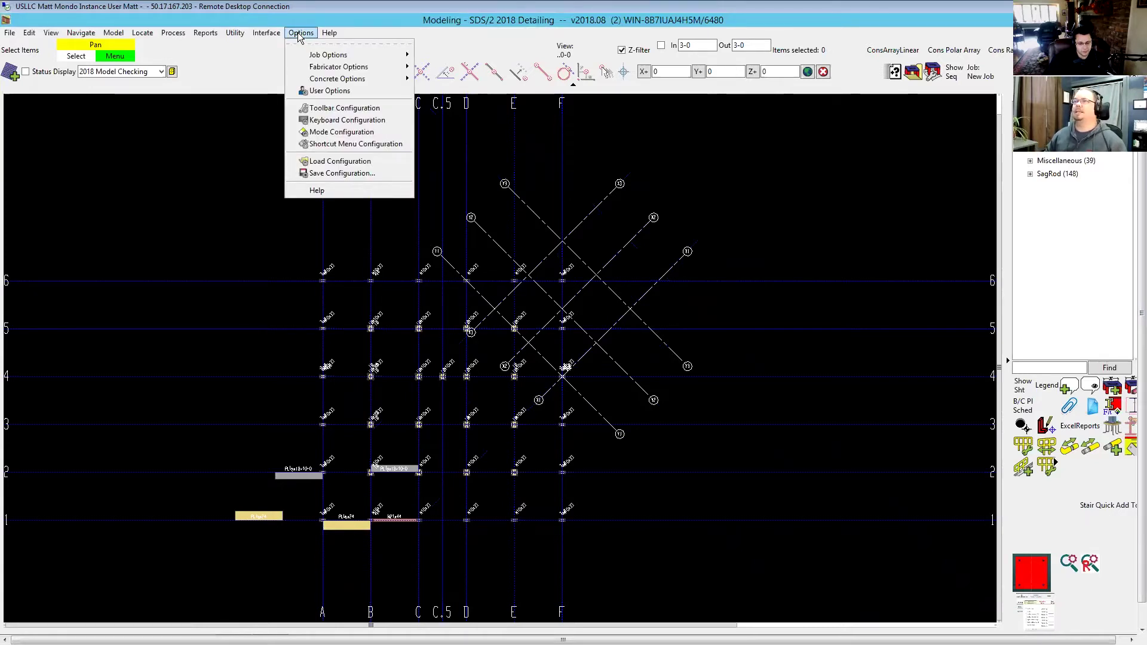
{"action": "left_click", "coordinate": [299, 34]}
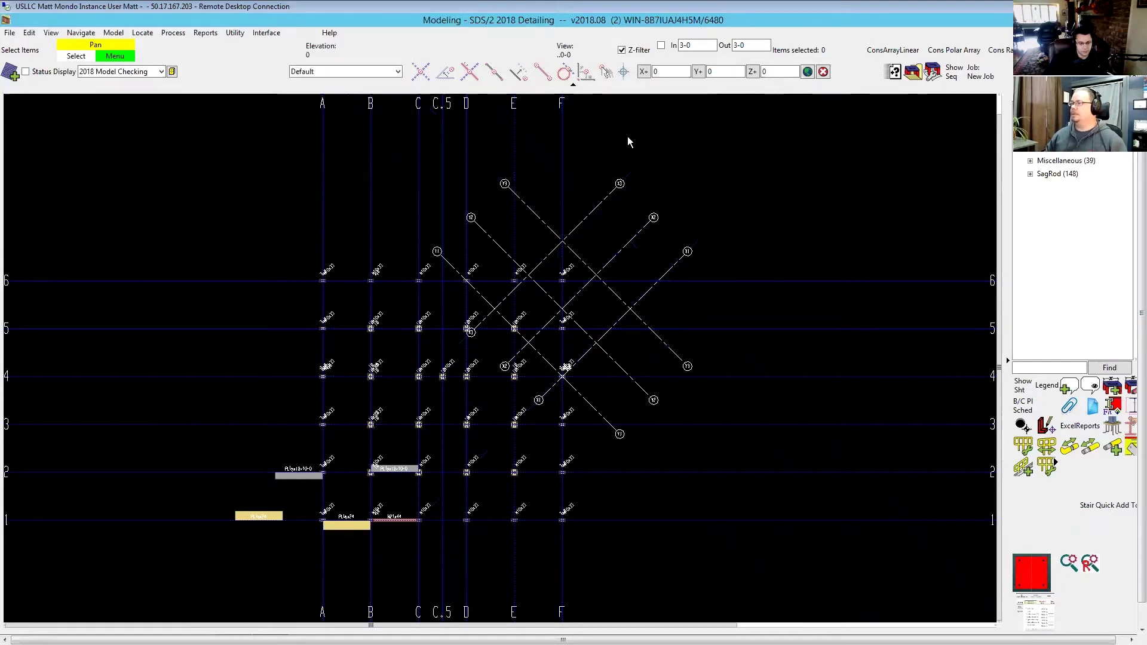
{"action": "left_click", "coordinate": [1043, 576]}
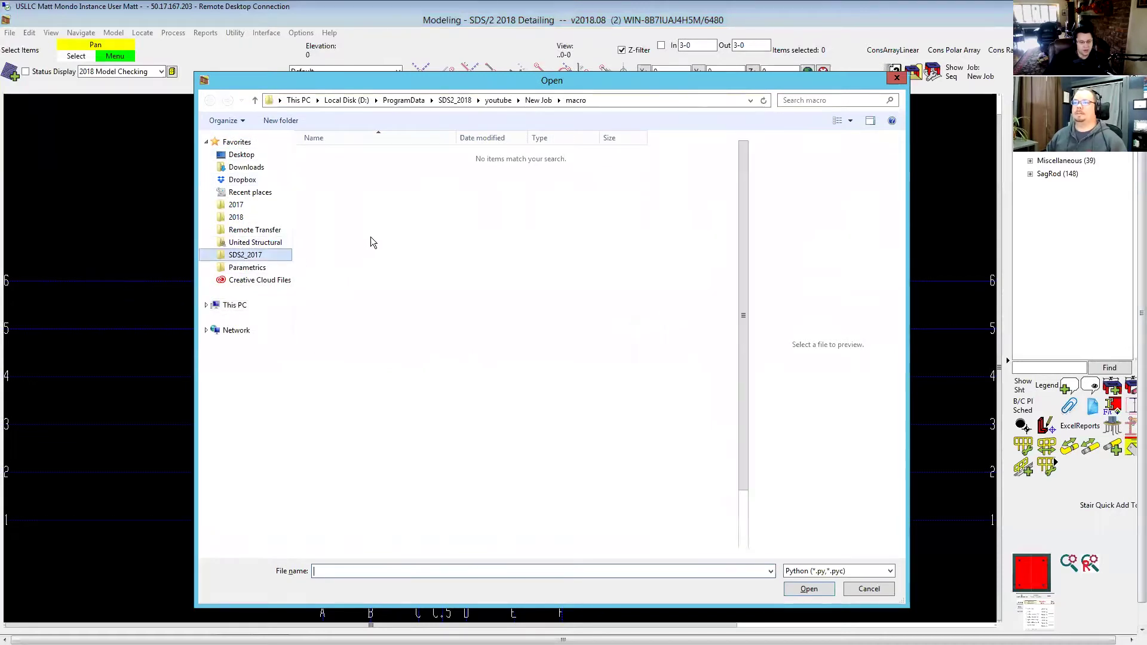
{"action": "left_click", "coordinate": [407, 100]}
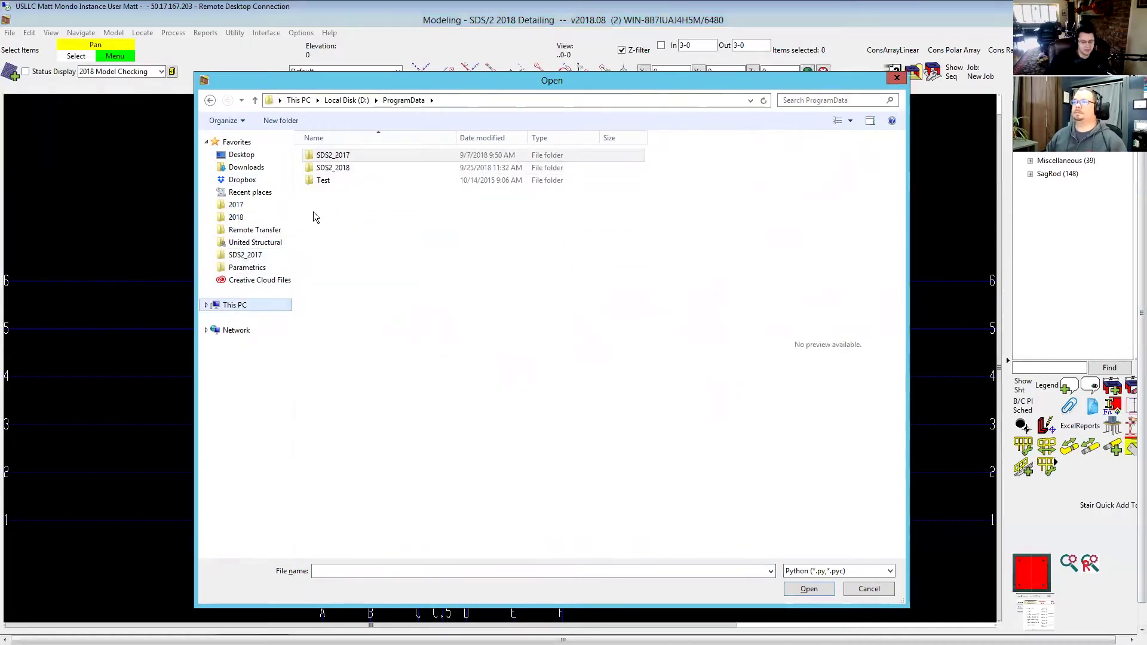
{"action": "double_click", "coordinate": [333, 168]}
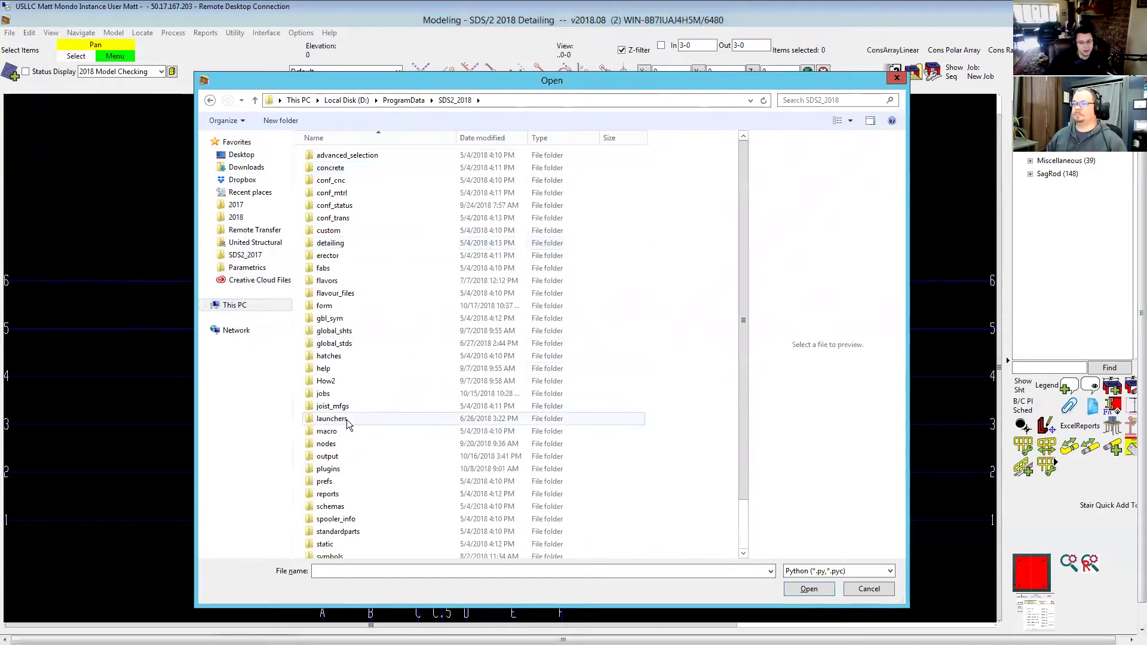
{"action": "double_click", "coordinate": [326, 419]}
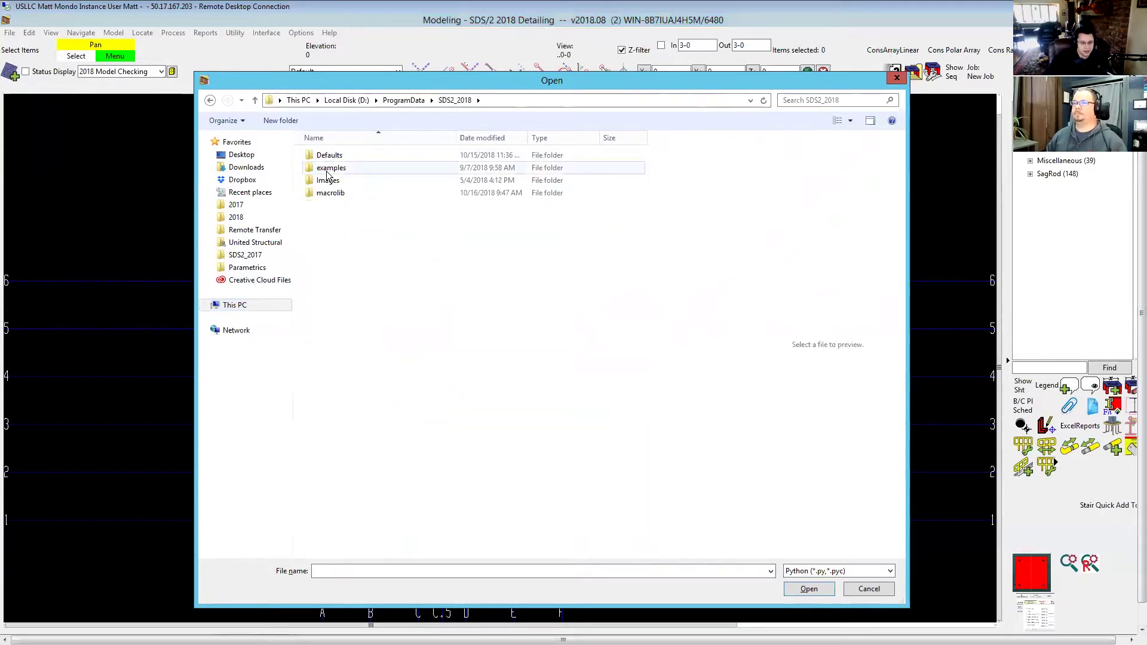
Go through examples > Distributed > BV and run Leveling_Plate.py.
{"action": "double_click", "coordinate": [327, 172]}
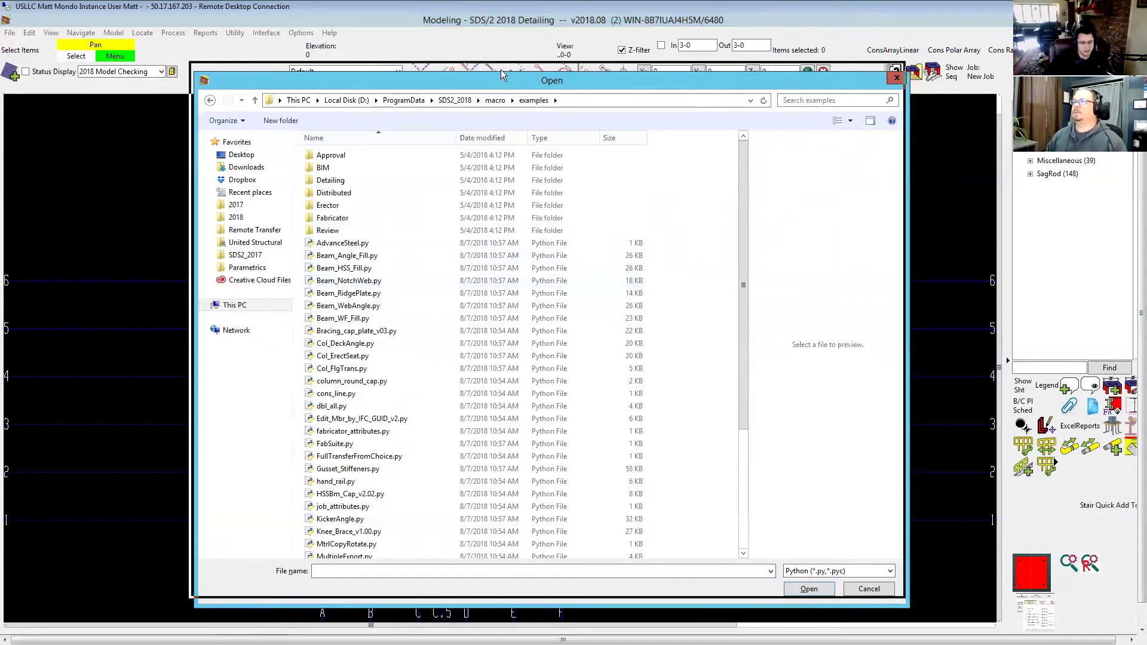
{"action": "left_click_drag", "start_coordinate": [505, 81], "coordinate": [500, 67]}
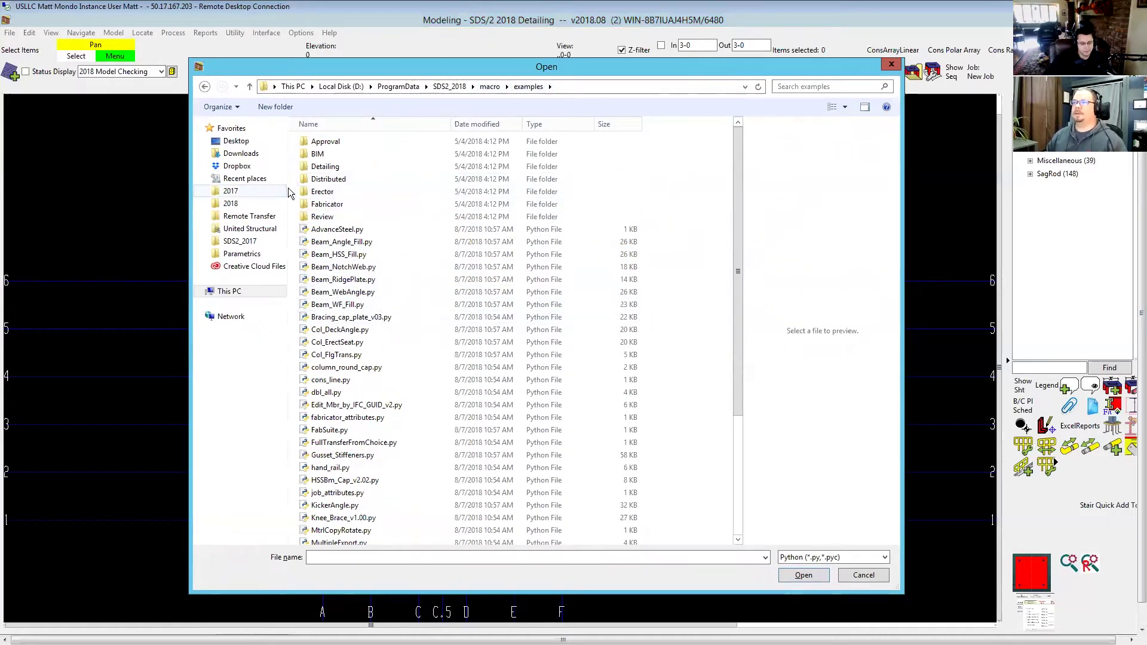
{"action": "double_click", "coordinate": [328, 179]}
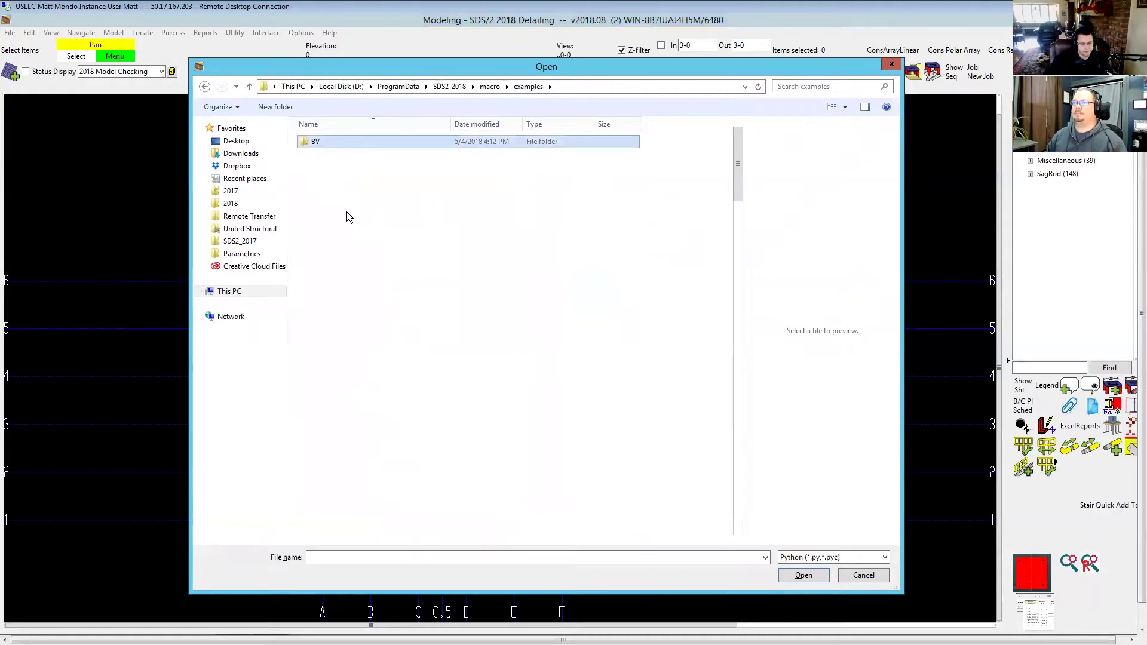
{"action": "scroll", "coordinate": [457, 413], "scroll_direction": "down", "scroll_amount": 15}
{"action": "scroll", "coordinate": [457, 413], "scroll_direction": "down", "scroll_amount": 9}
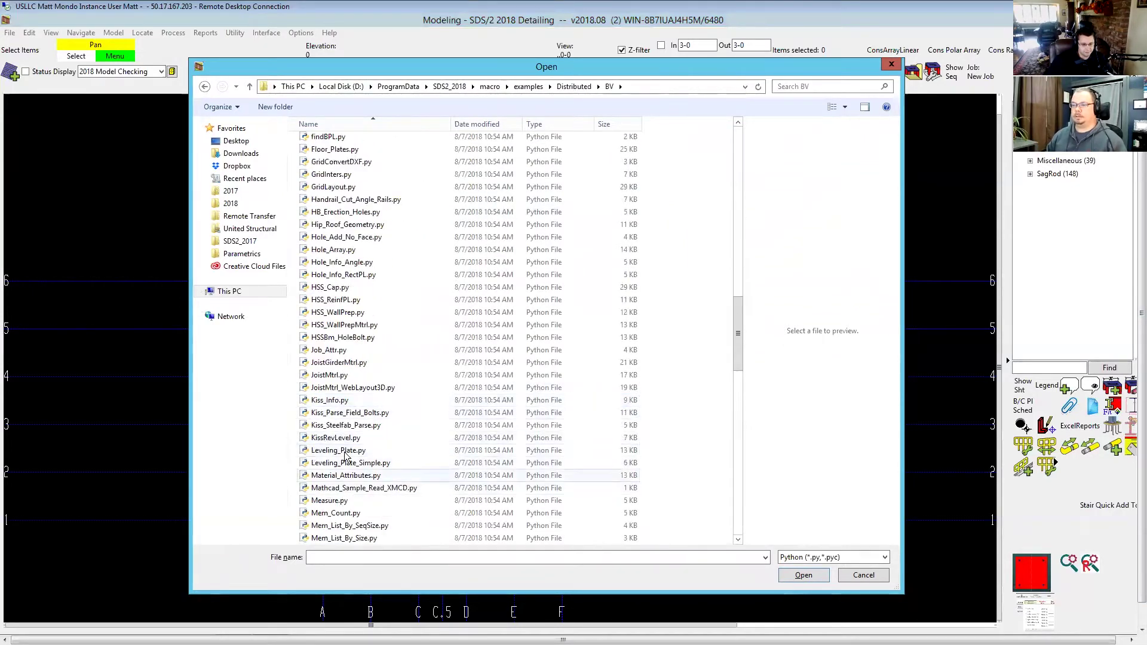
{"action": "left_click", "coordinate": [397, 453]}
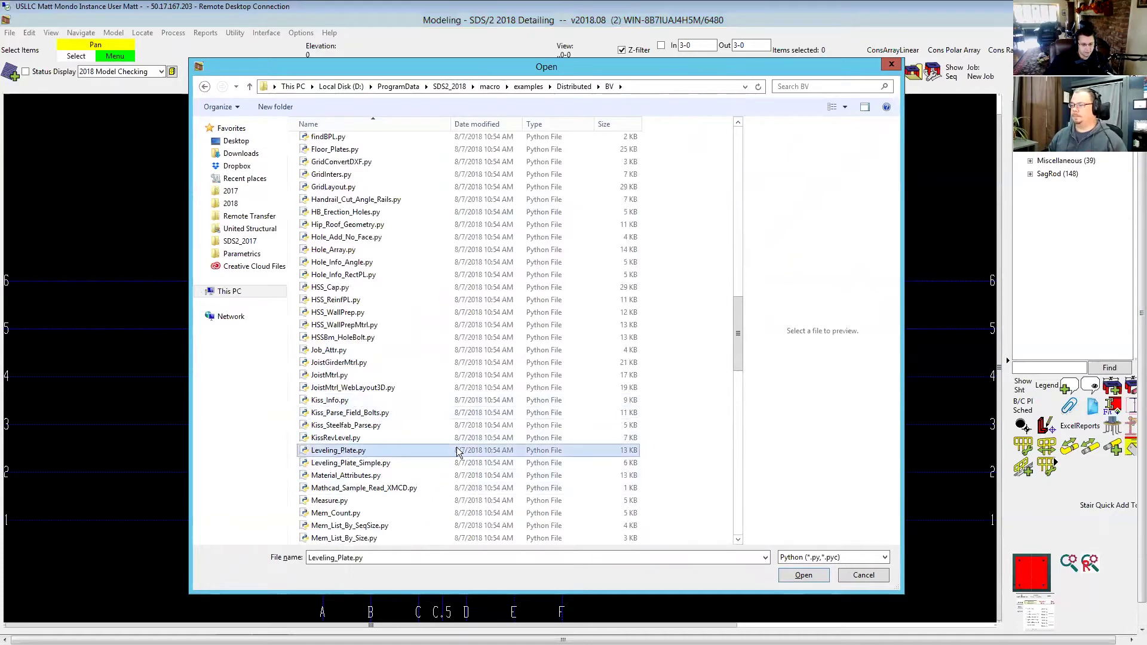
{"action": "double_click", "coordinate": [457, 452]}
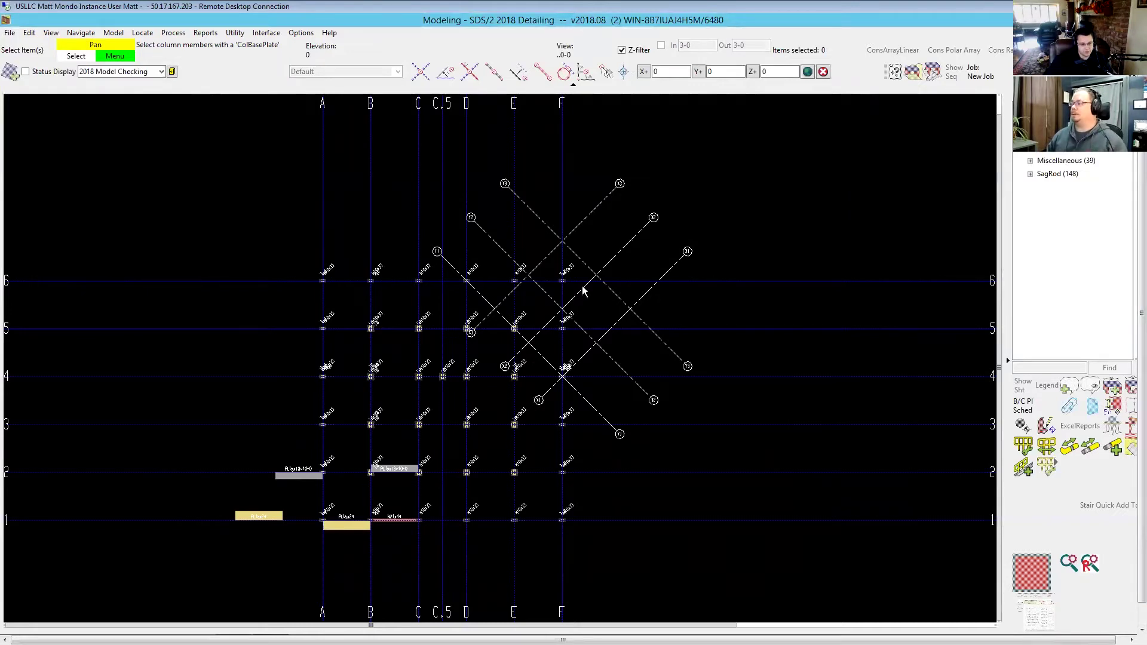
{"action": "scroll", "coordinate": [583, 291], "scroll_direction": "up", "scroll_amount": 4}
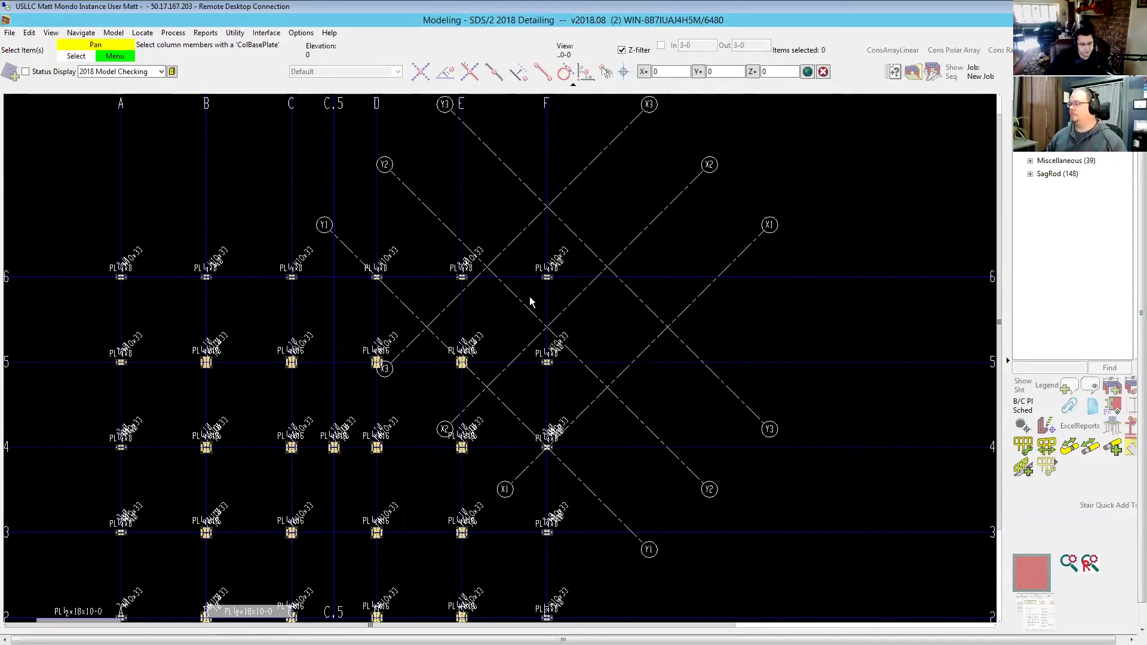
Add a W10x33 column on gridline F, top end 10-0, bottom connection User base/cap plt.
{"action": "middle_click", "coordinate": [583, 321]}
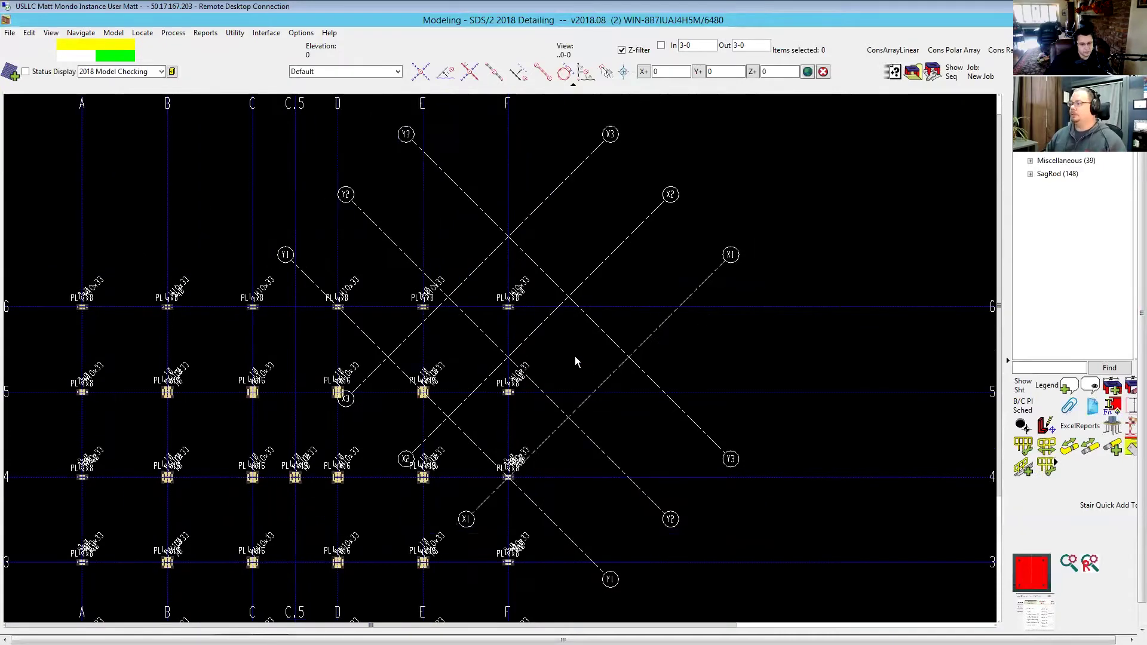
{"action": "key", "text": "a"}
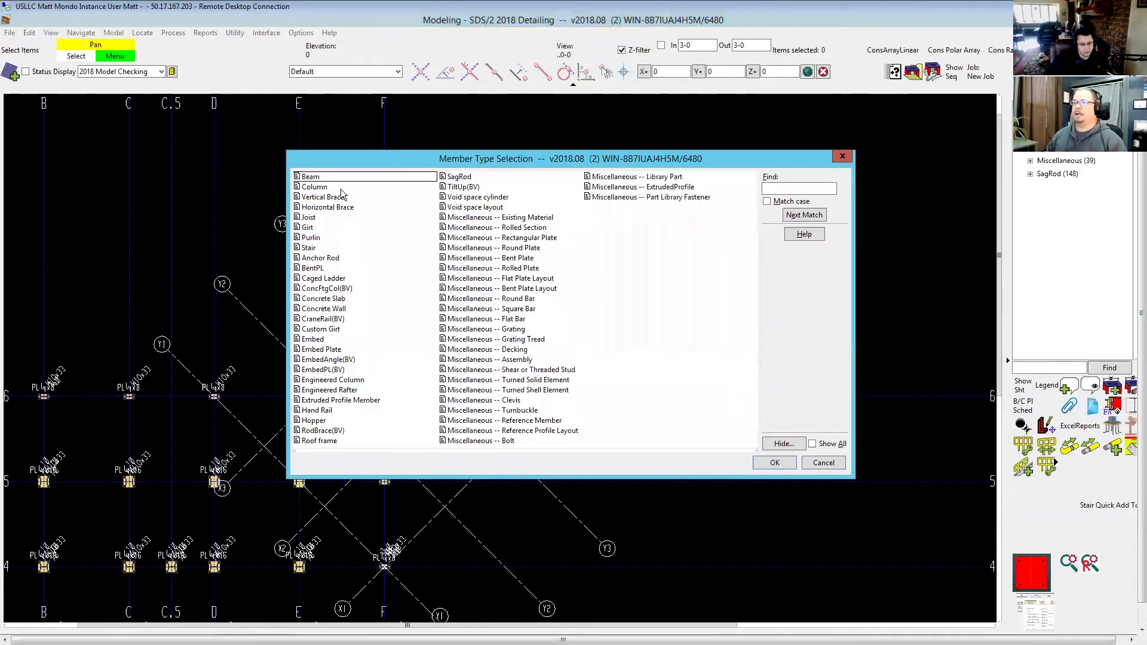
{"action": "double_click", "coordinate": [317, 187]}
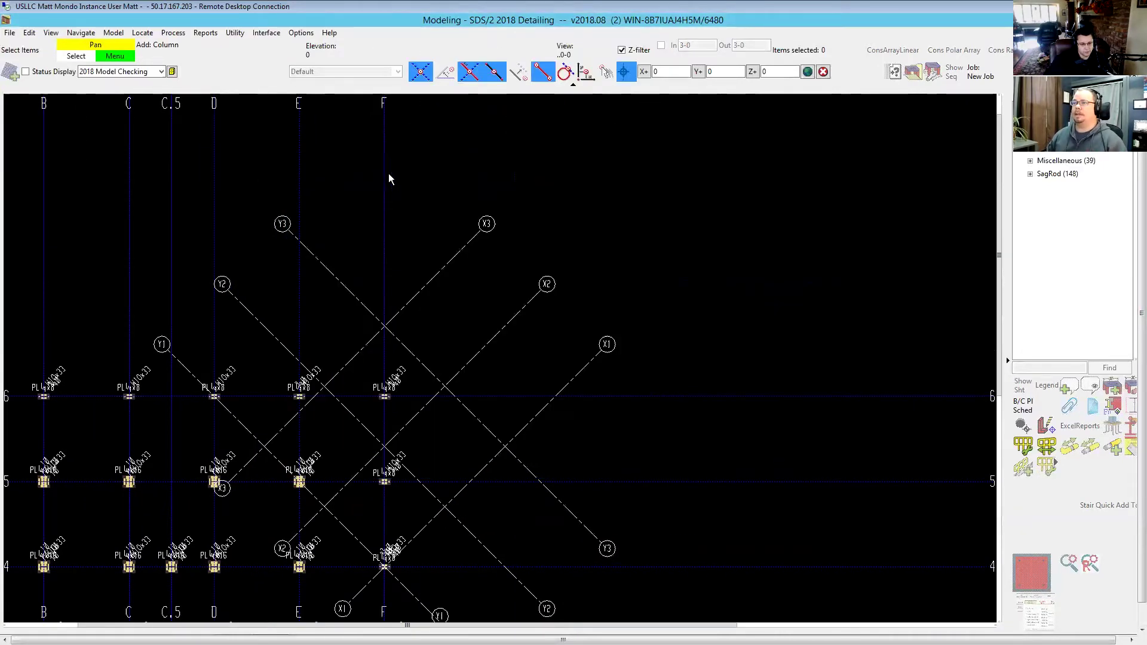
{"action": "left_click", "coordinate": [390, 179]}
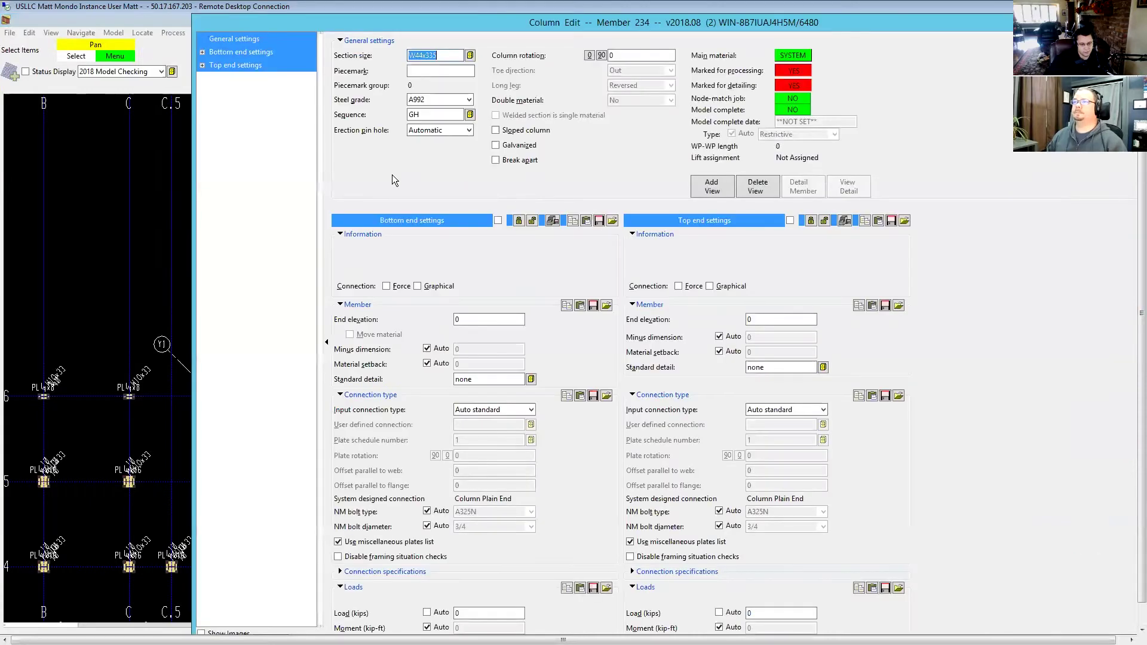
{"action": "type", "text": "w10x"}
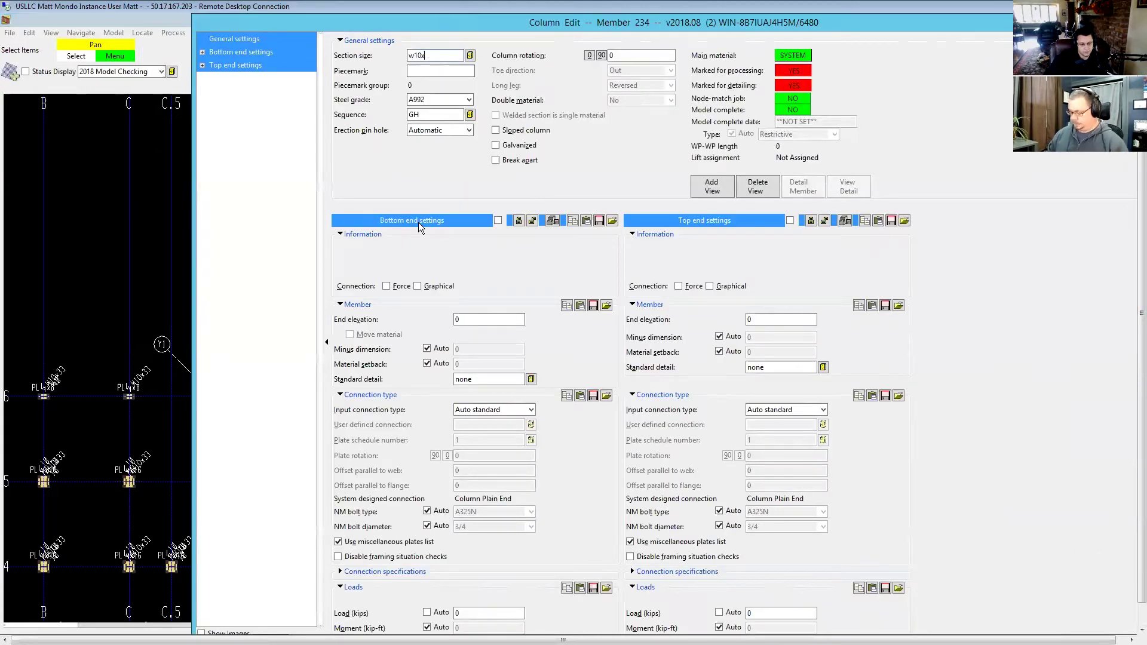
{"action": "type", "text": "33"}
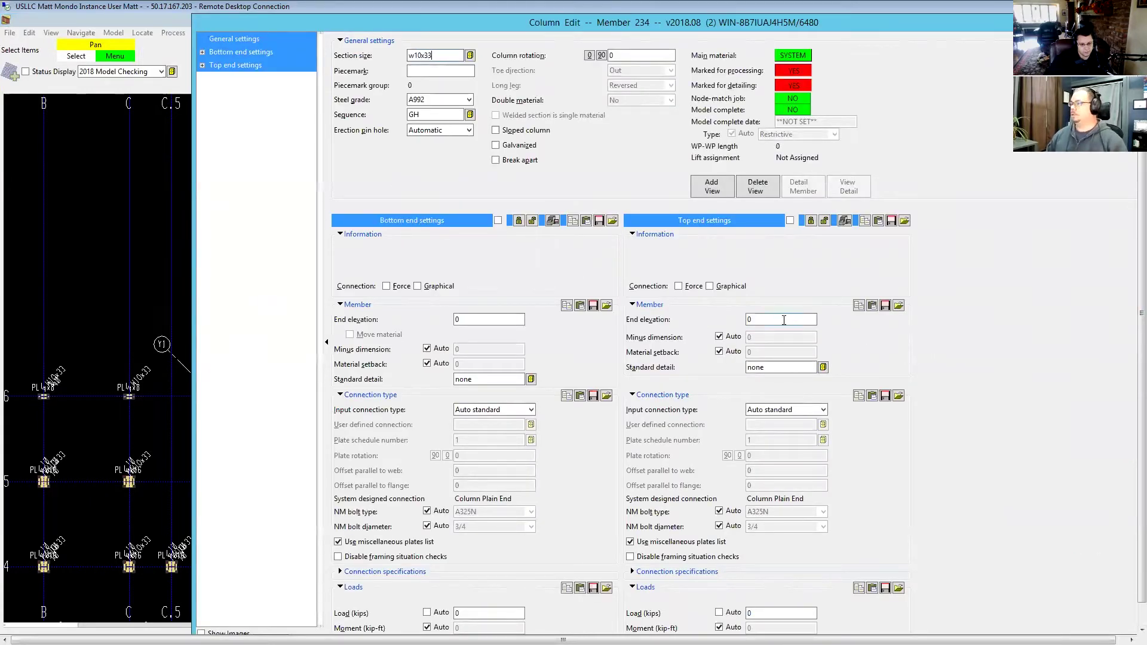
{"action": "left_click", "coordinate": [784, 320]}
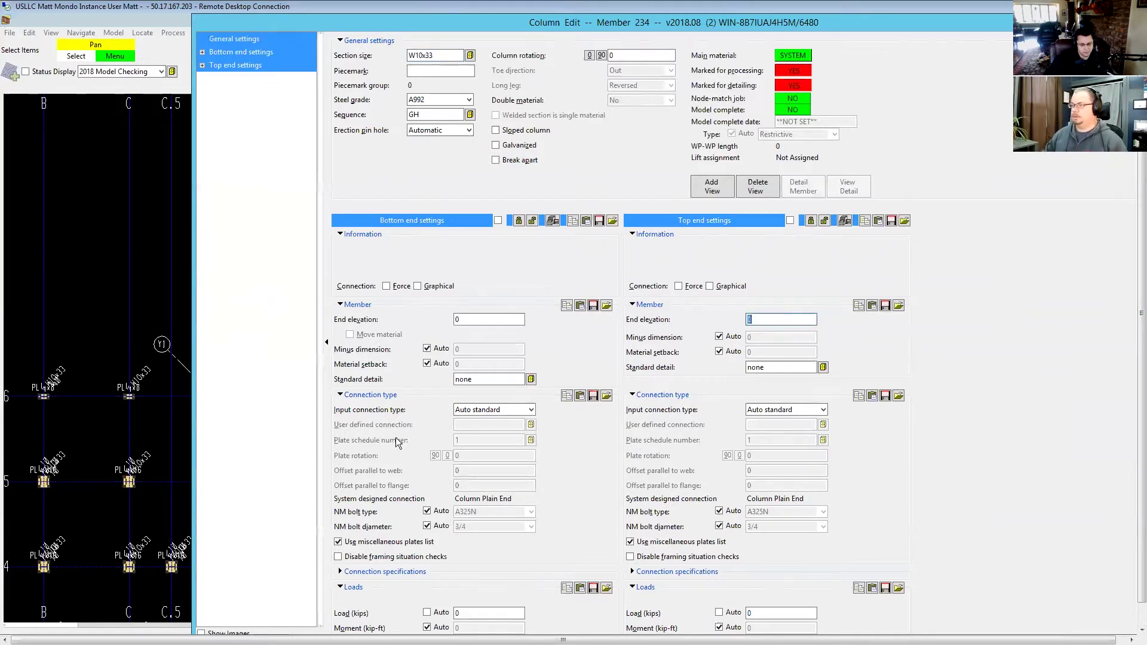
{"action": "type", "text": "10-0"}
{"action": "left_click", "coordinate": [501, 410]}
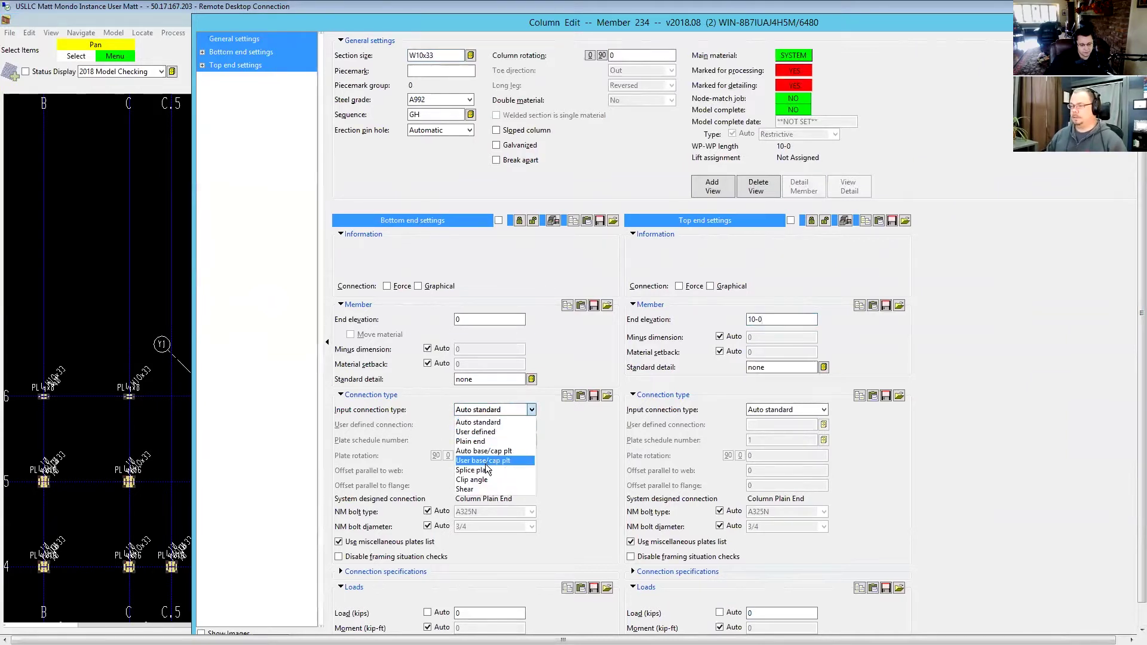
{"action": "left_click", "coordinate": [485, 461]}
{"action": "key", "text": "Return"}
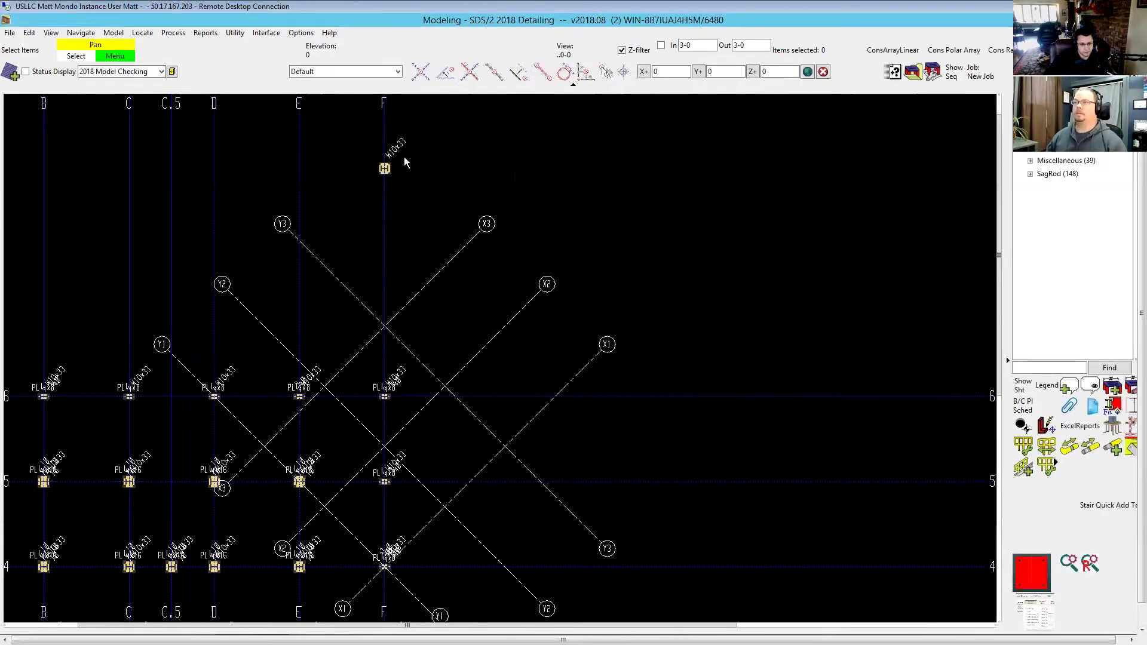
Rerun the Leveling_Plate macro with Ctrl+O and pick the W10x33 column.
{"action": "scroll", "coordinate": [404, 157], "scroll_direction": "up", "scroll_amount": 10}
{"action": "middle_click_drag", "start_coordinate": [429, 326], "coordinate": [345, 123]}
{"action": "key", "text": "Escape"}
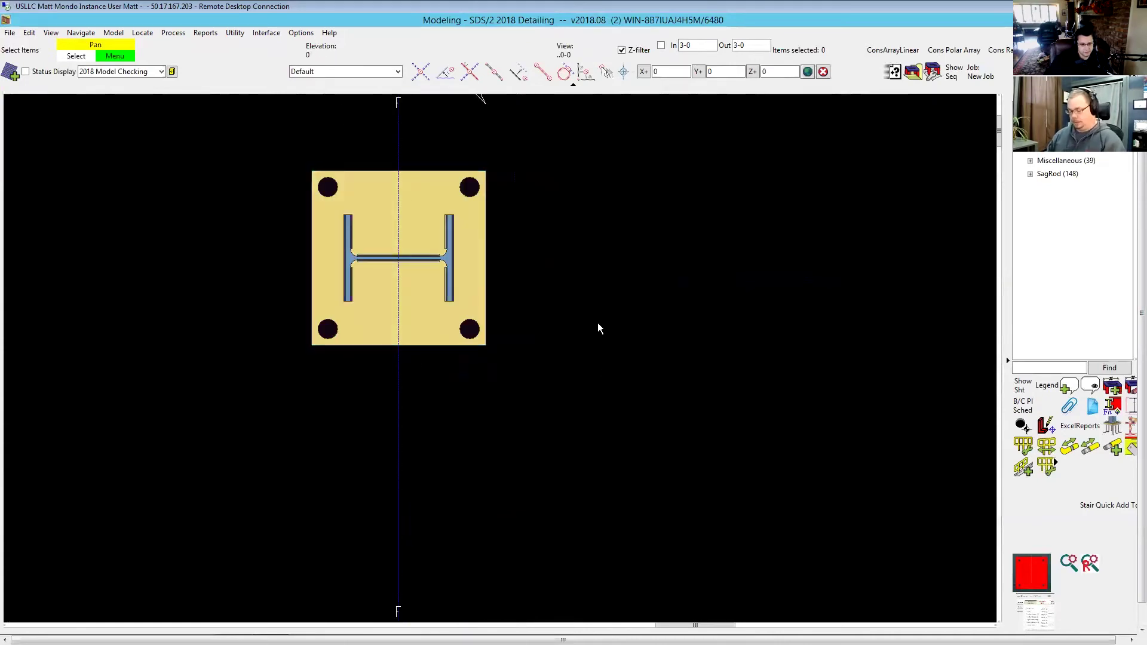
{"action": "key", "text": "ctrl+o"}
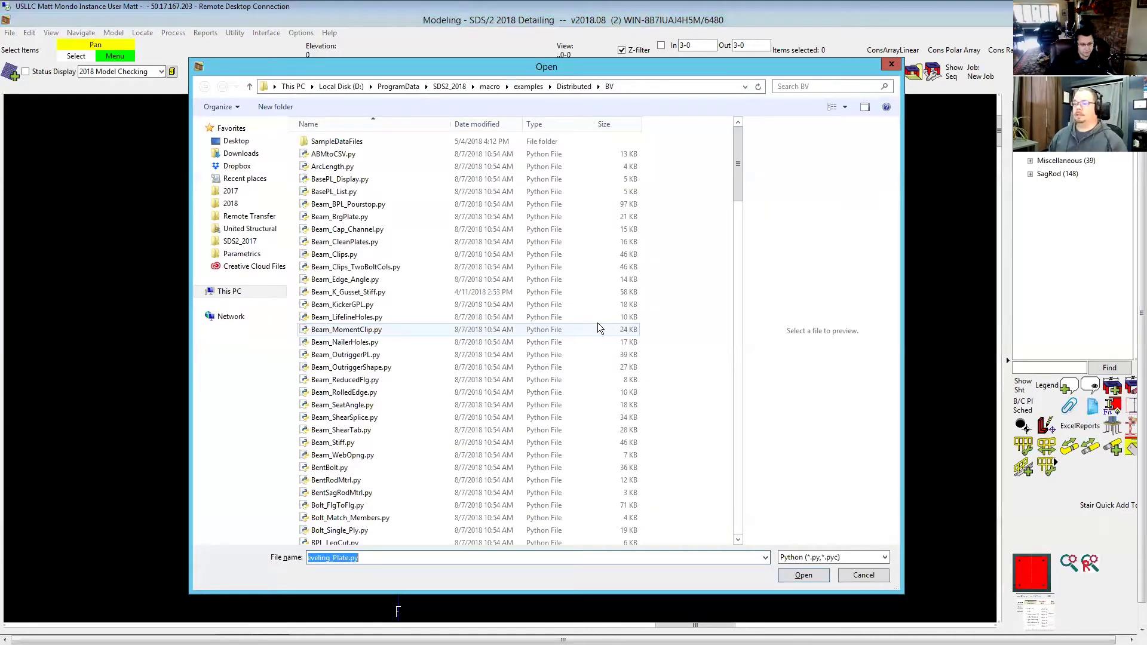
{"action": "key", "text": "Return"}
{"action": "left_click", "coordinate": [393, 201]}
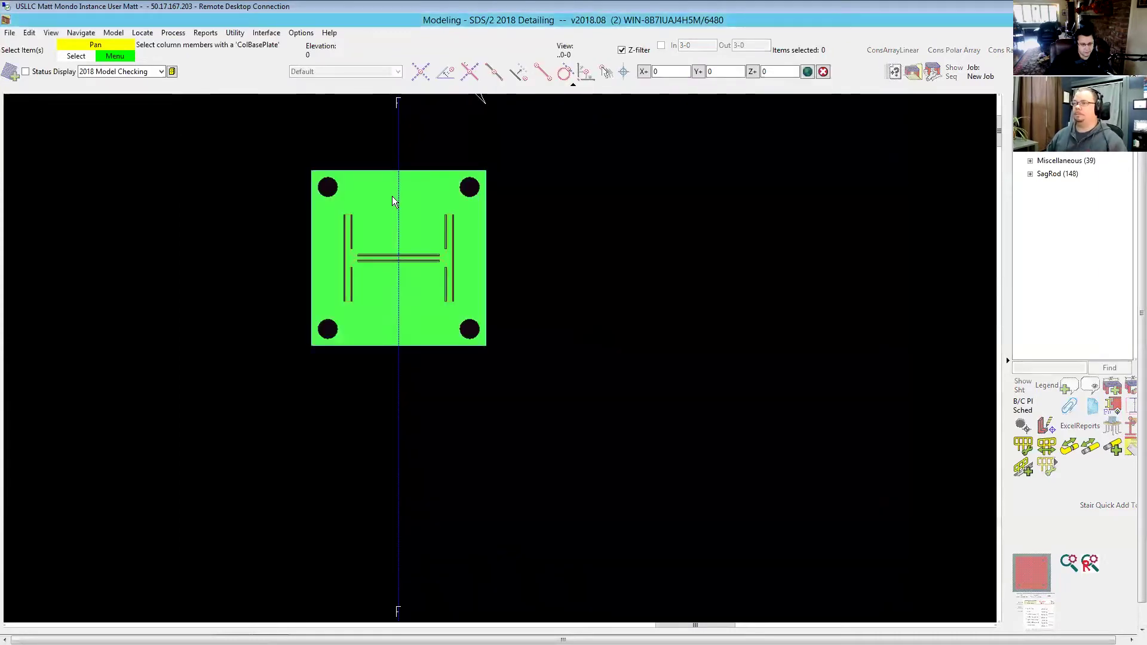
{"action": "left_click", "coordinate": [393, 197]}
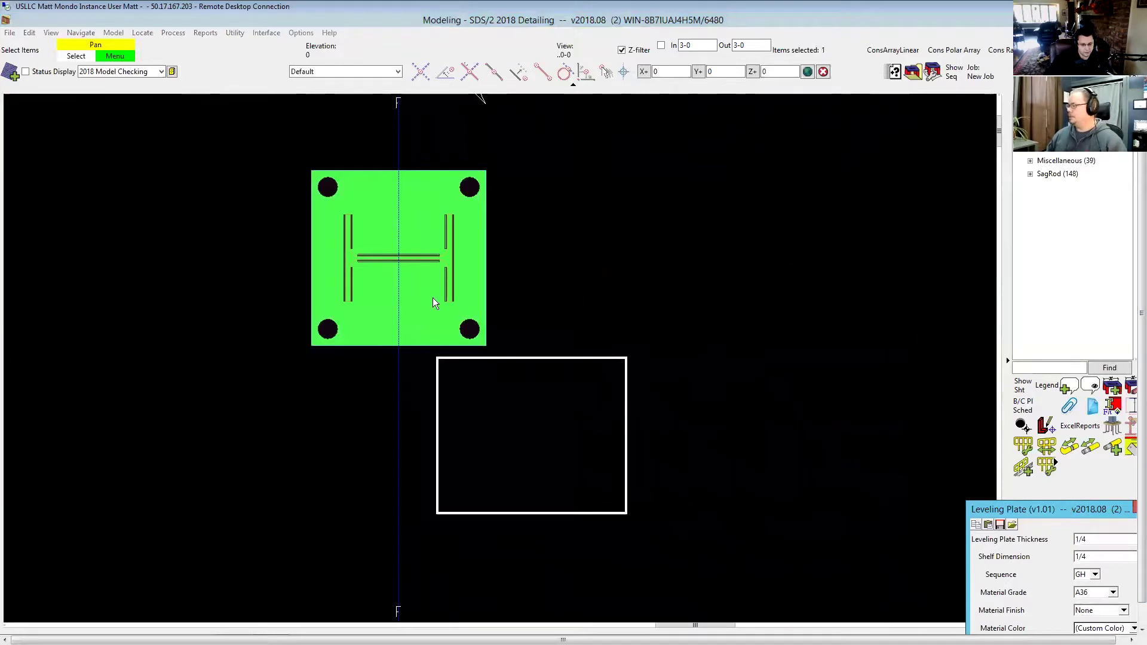
Set Shelf Dimension to 0, keeping thickness 1/4 and grade A36, and accept.
{"action": "left_click_drag", "start_coordinate": [391, 155], "coordinate": [623, 201]}
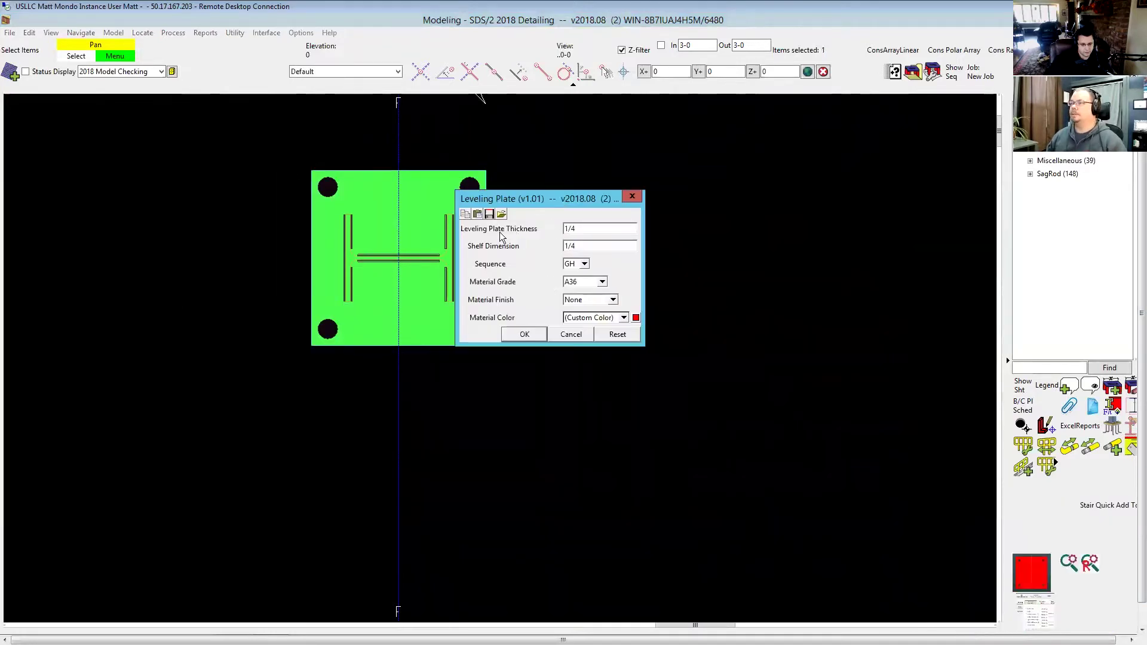
{"action": "double_click", "coordinate": [601, 247]}
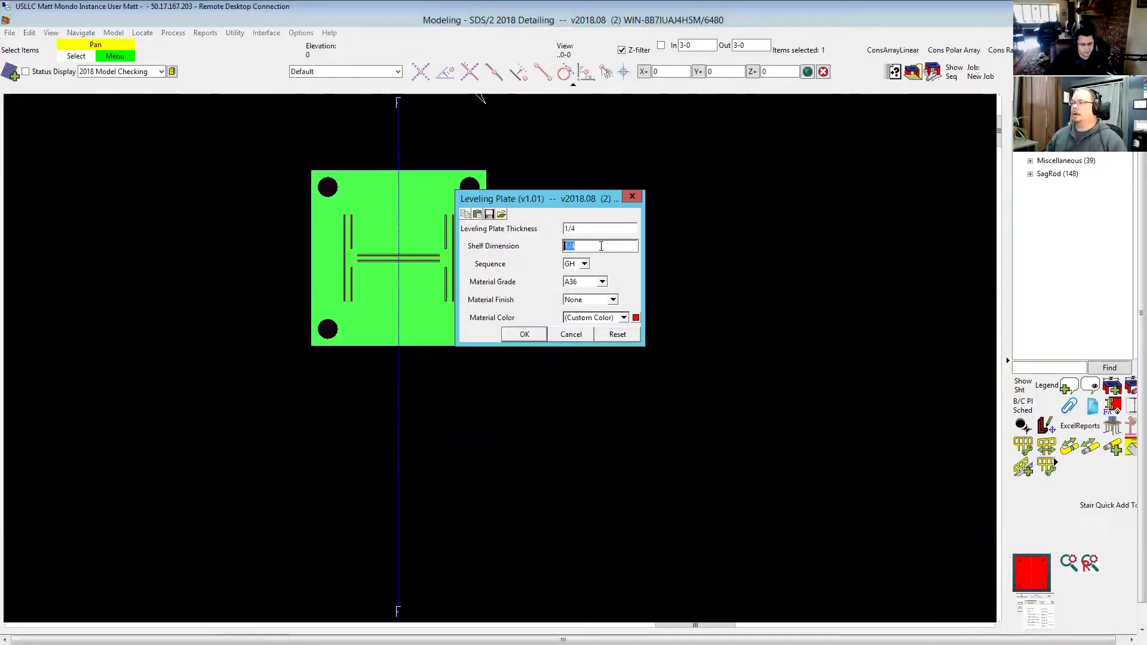
{"action": "type", "text": "0"}
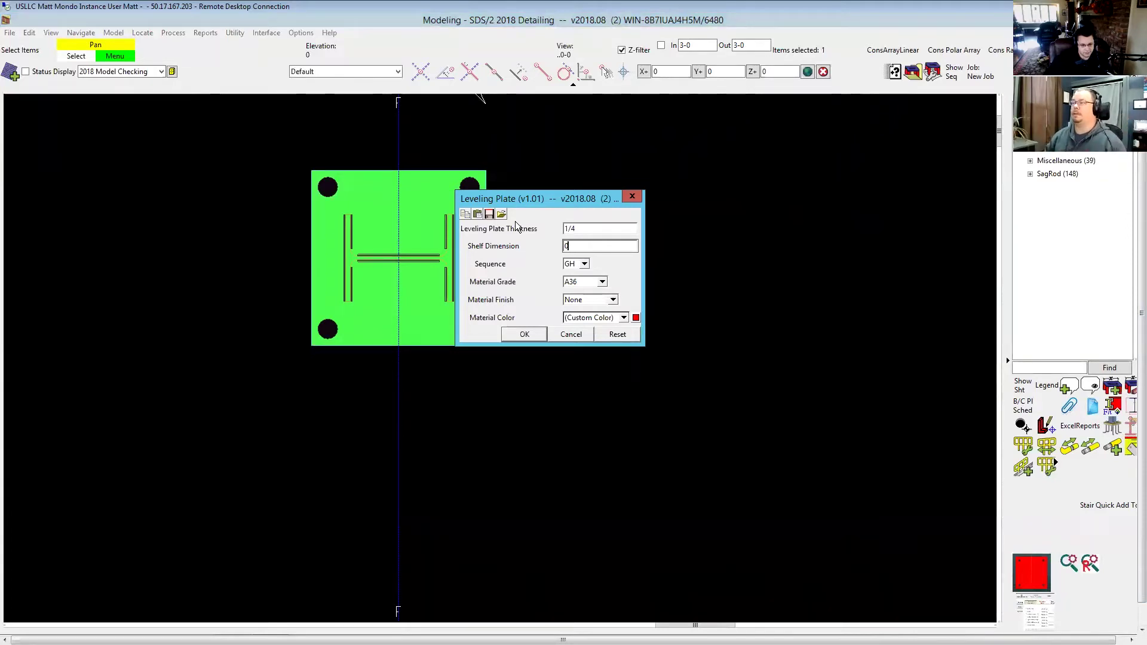
{"action": "left_click", "coordinate": [604, 282]}
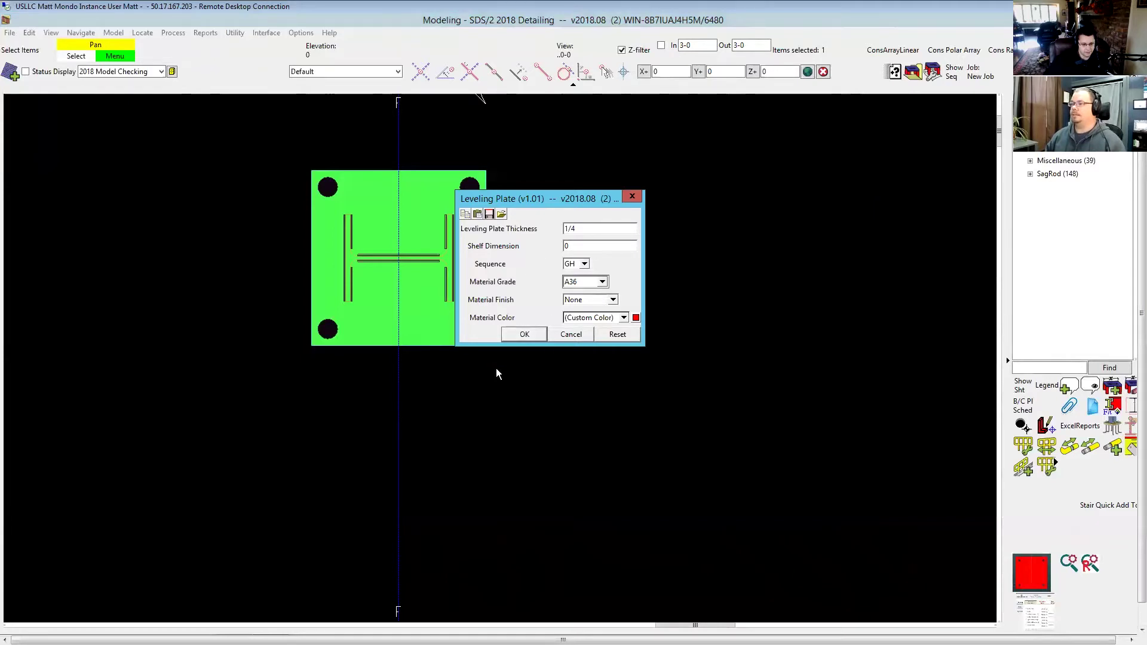
{"action": "left_click", "coordinate": [527, 330]}
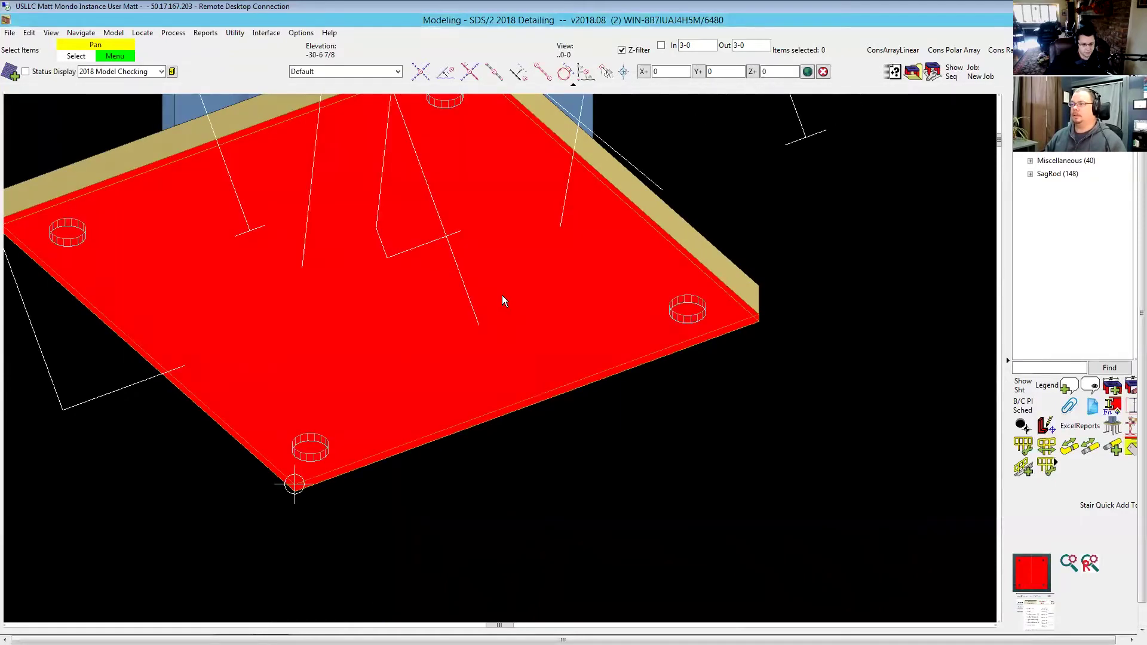
View the leveling plate's detail (1-PL 1/4x16x1-4) and return to the model.
{"action": "left_click", "coordinate": [502, 295]}
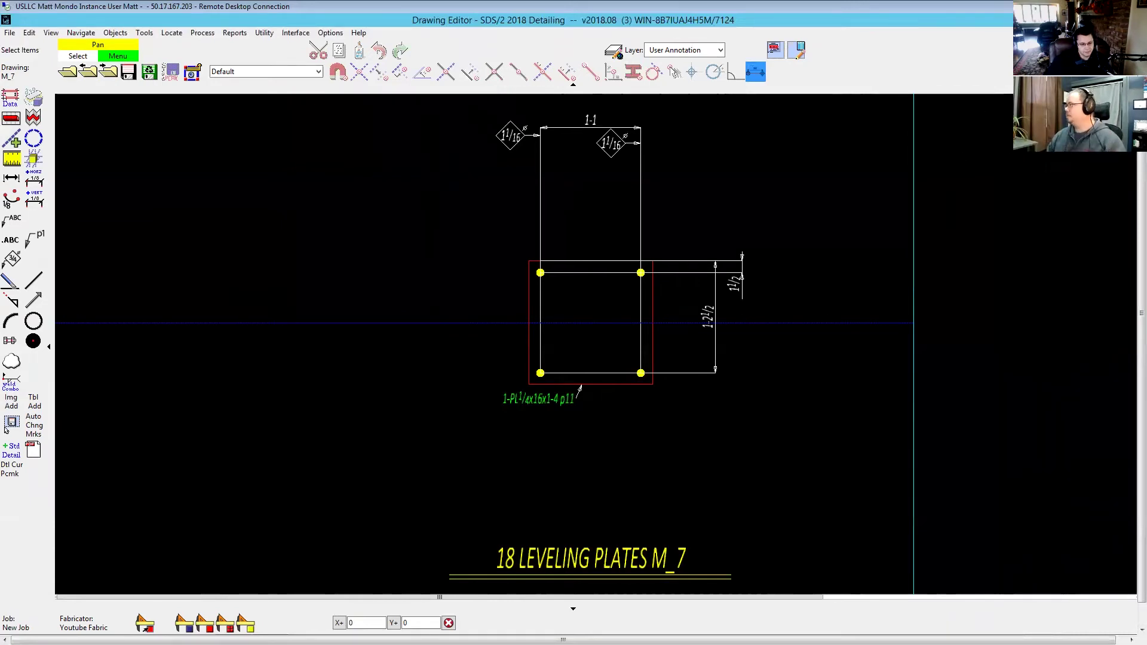
{"action": "key", "text": "alt+Tab"}
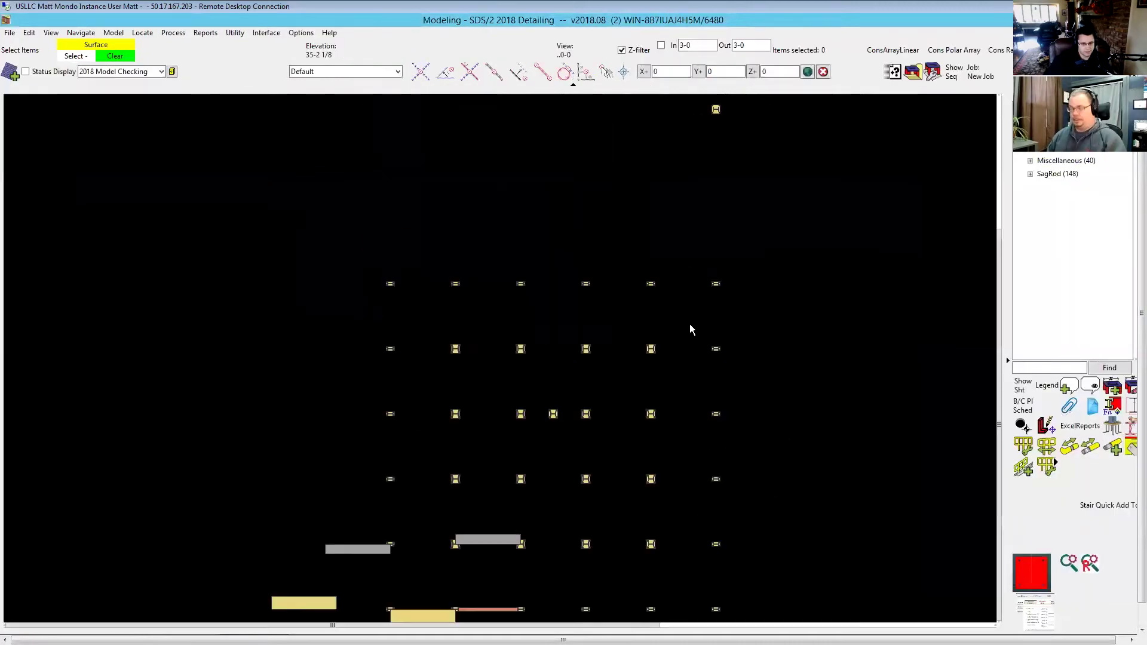
Zoom to the base plate, select Leveling_Plate.py in the macro Open dialog, then close it.
{"action": "scroll", "coordinate": [679, 256], "scroll_direction": "up", "scroll_amount": 5}
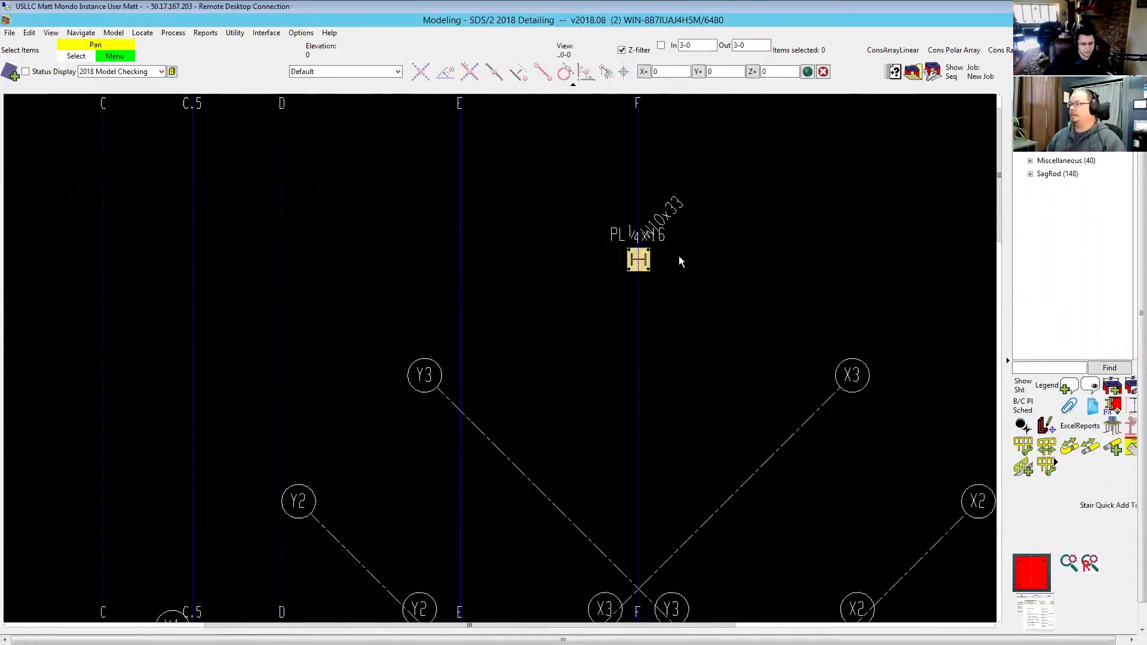
{"action": "key", "text": "ctrl+o"}
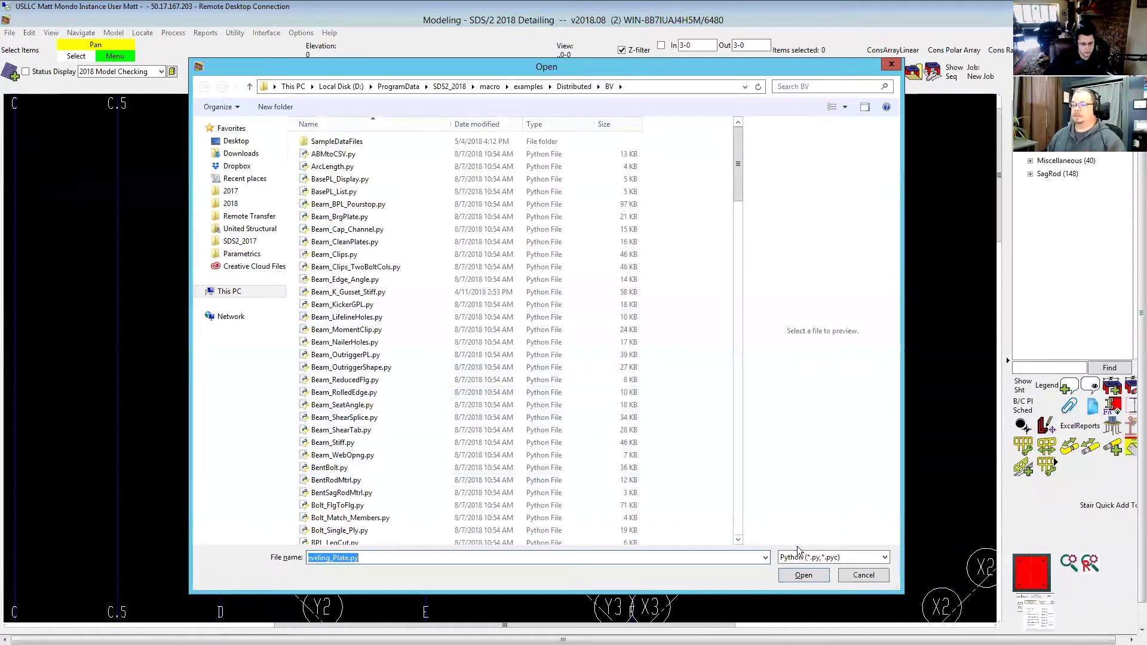
{"action": "left_click_drag", "start_coordinate": [735, 202], "coordinate": [735, 371]}
{"action": "left_click", "coordinate": [317, 449]}
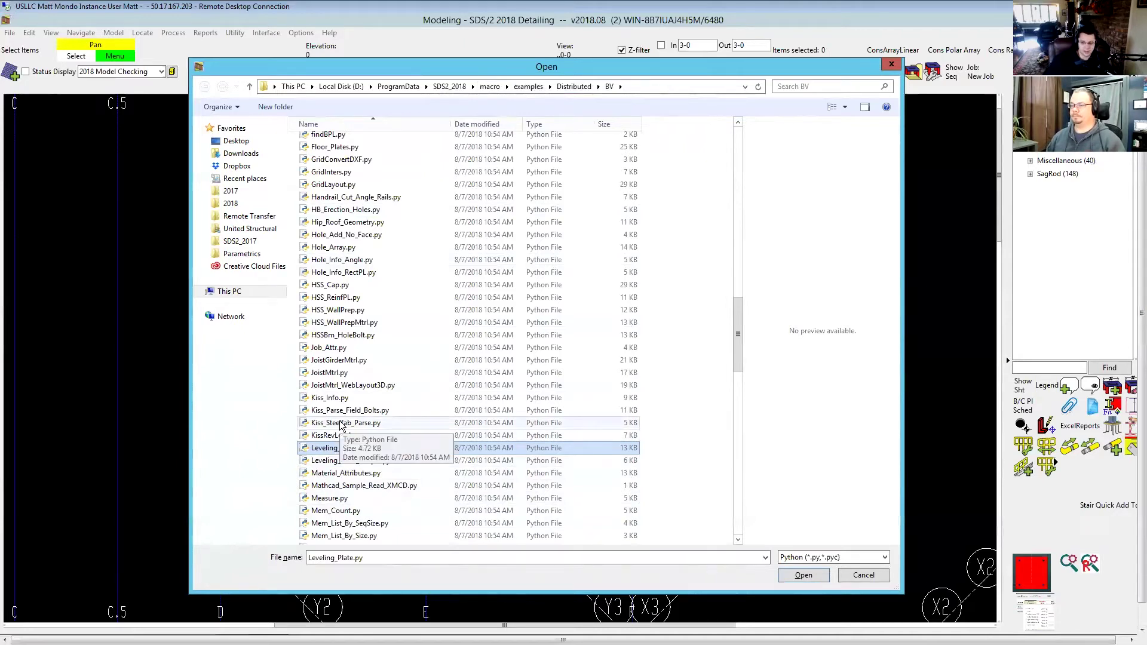
{"action": "key", "text": "Return"}
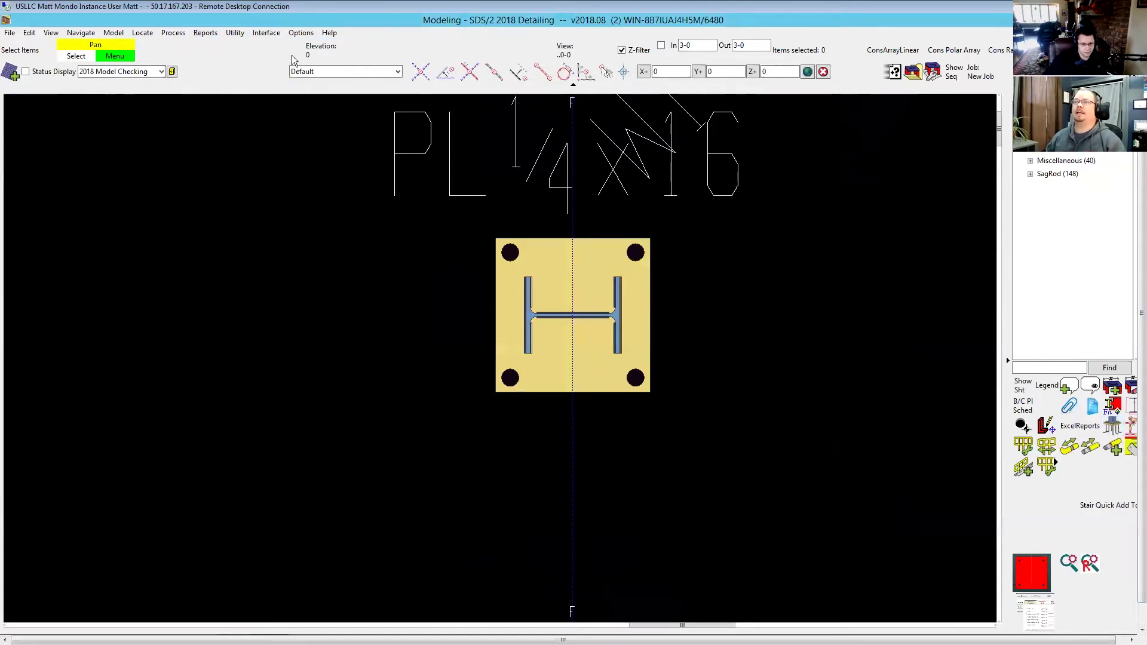
Add SagRodTool from the Model -- Parametric -- BVD command group to the toolbar.
{"action": "left_click", "coordinate": [297, 33]}
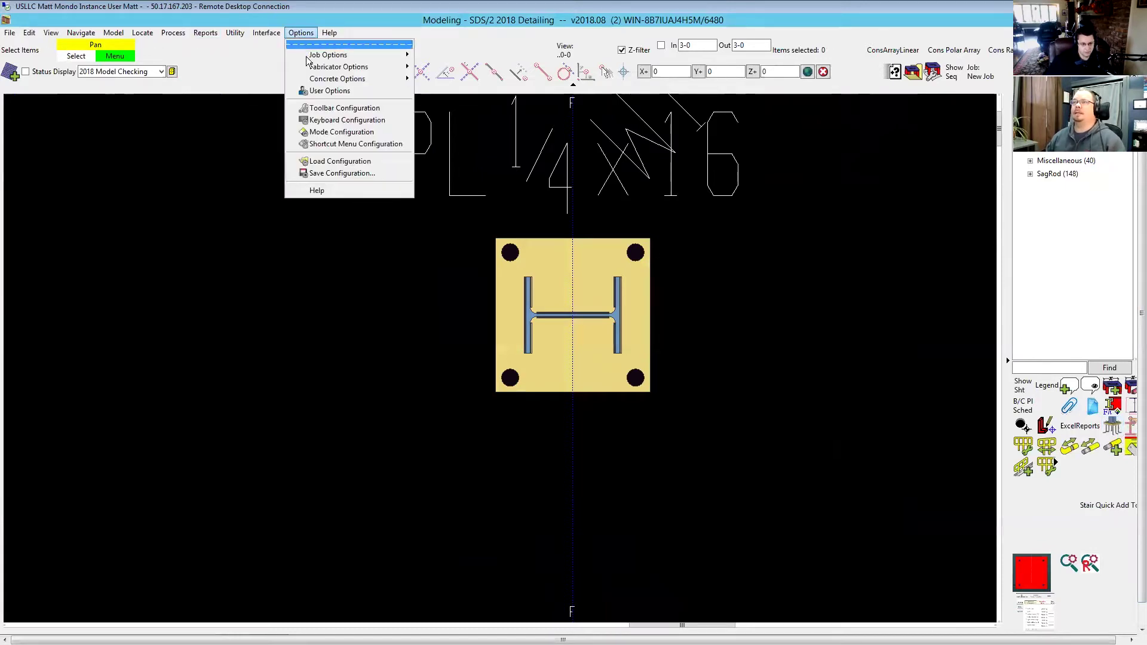
{"action": "mouse_move", "coordinate": [316, 80]}
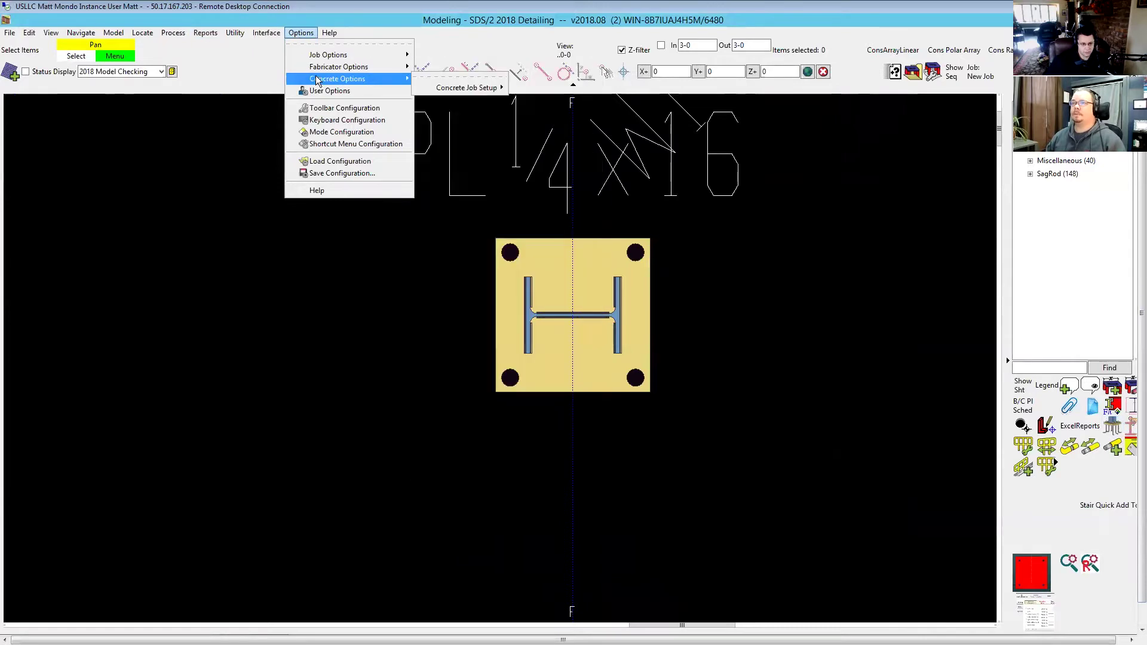
{"action": "left_click", "coordinate": [327, 108]}
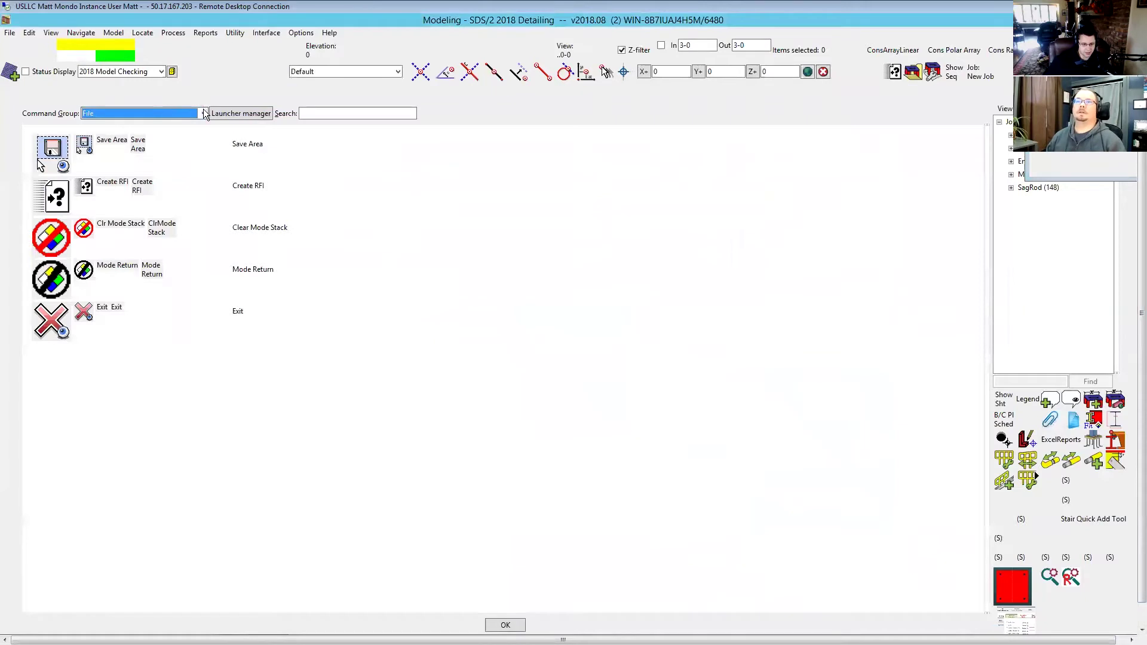
{"action": "left_click", "coordinate": [204, 114]}
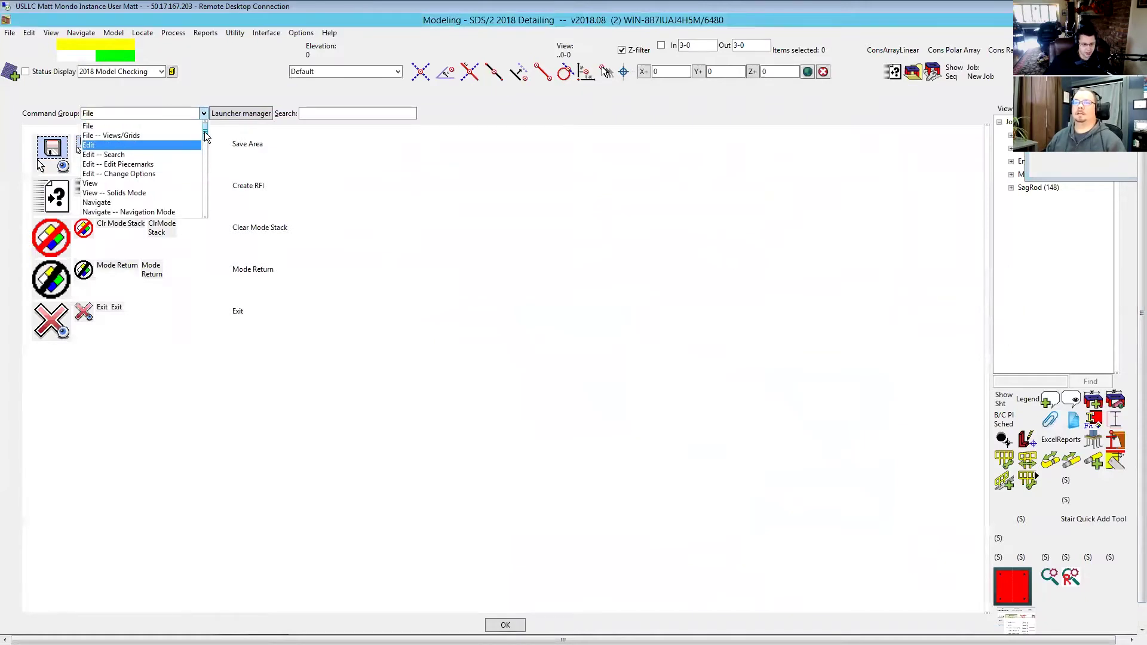
{"action": "left_click_drag", "start_coordinate": [205, 131], "coordinate": [203, 156]}
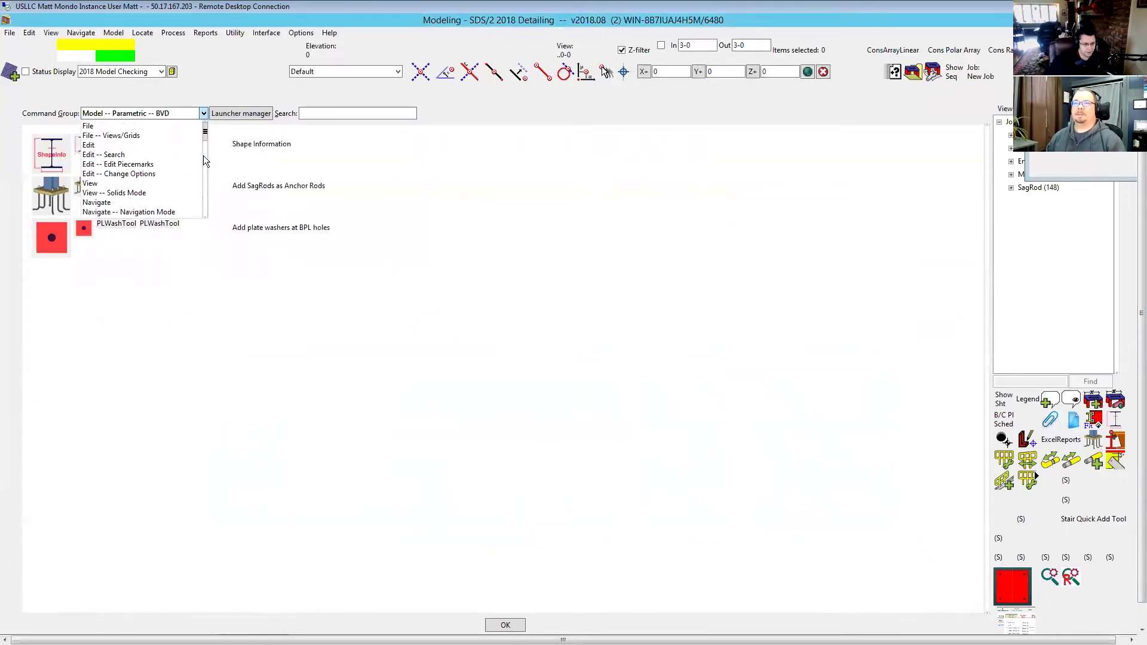
{"action": "left_click", "coordinate": [204, 114]}
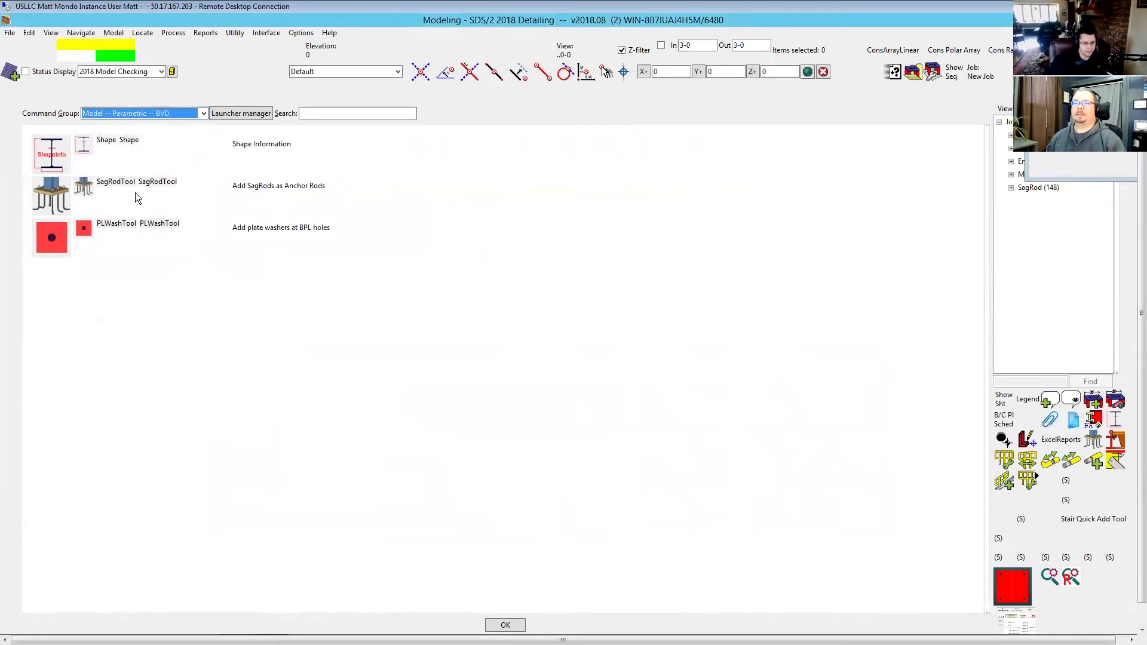
{"action": "left_click_drag", "start_coordinate": [84, 188], "coordinate": [1101, 435]}
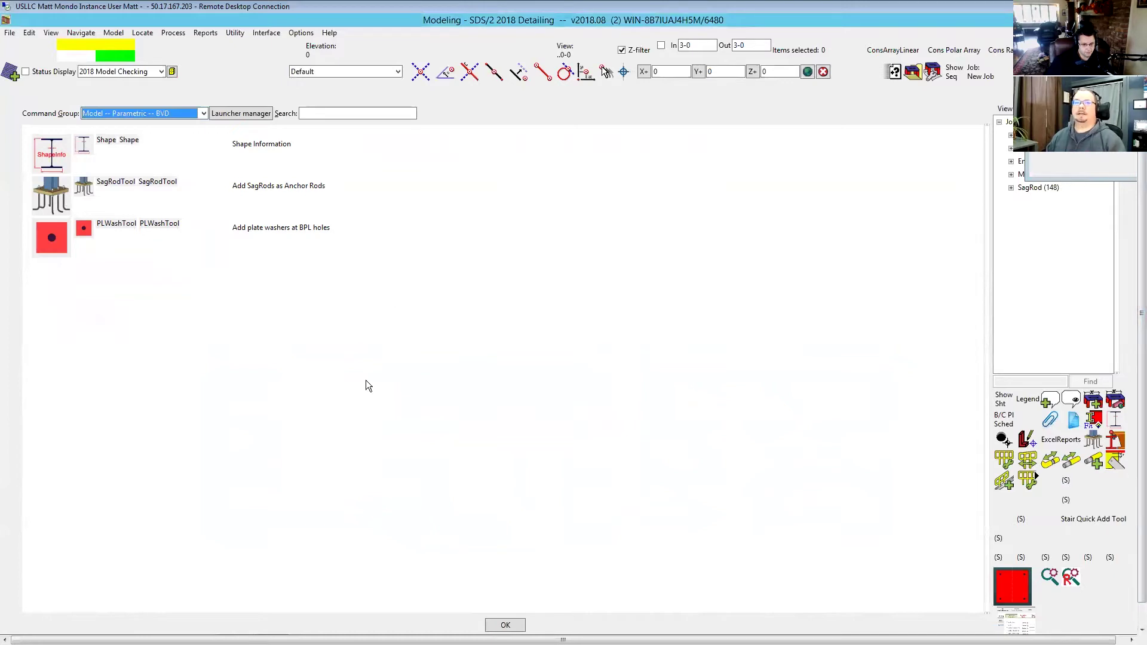
{"action": "left_click", "coordinate": [521, 626]}
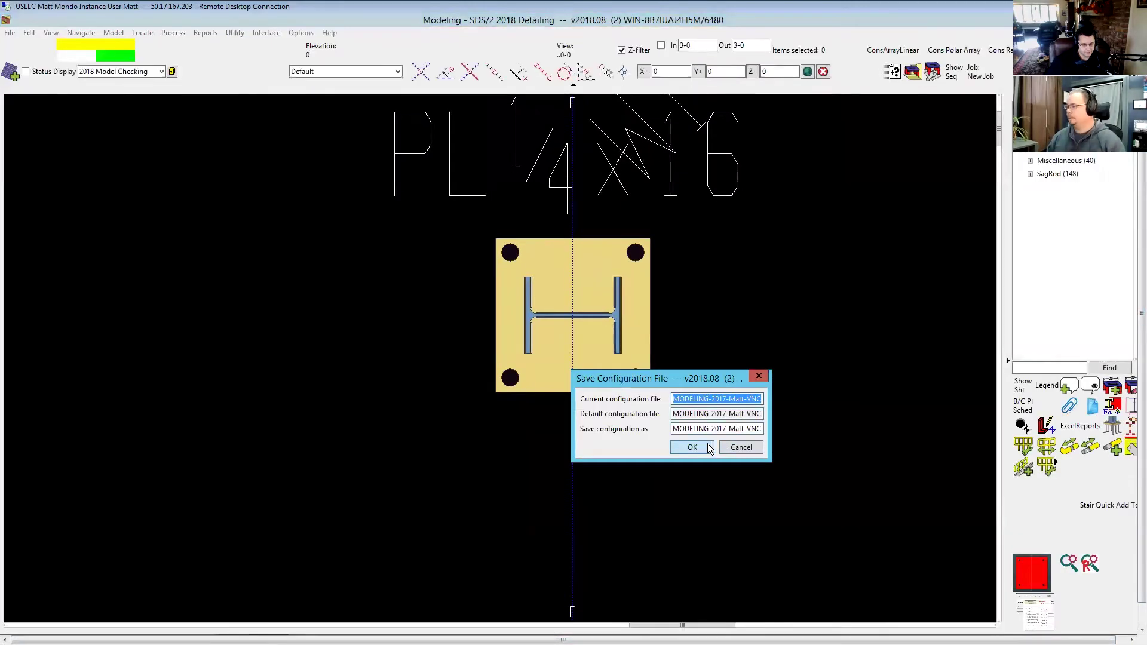
Overwrite the saved configuration, then run SagRodTool on the base-plated column.
{"action": "left_click", "coordinate": [692, 447]}
{"action": "left_click", "coordinate": [654, 442]}
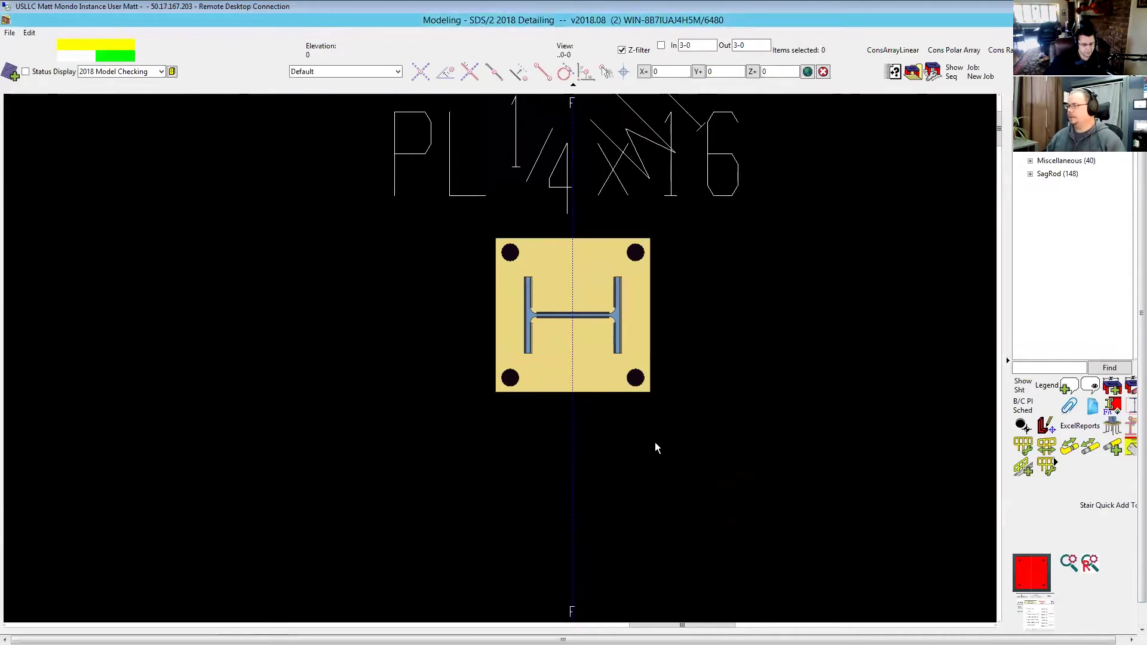
{"action": "left_click", "coordinate": [1113, 426]}
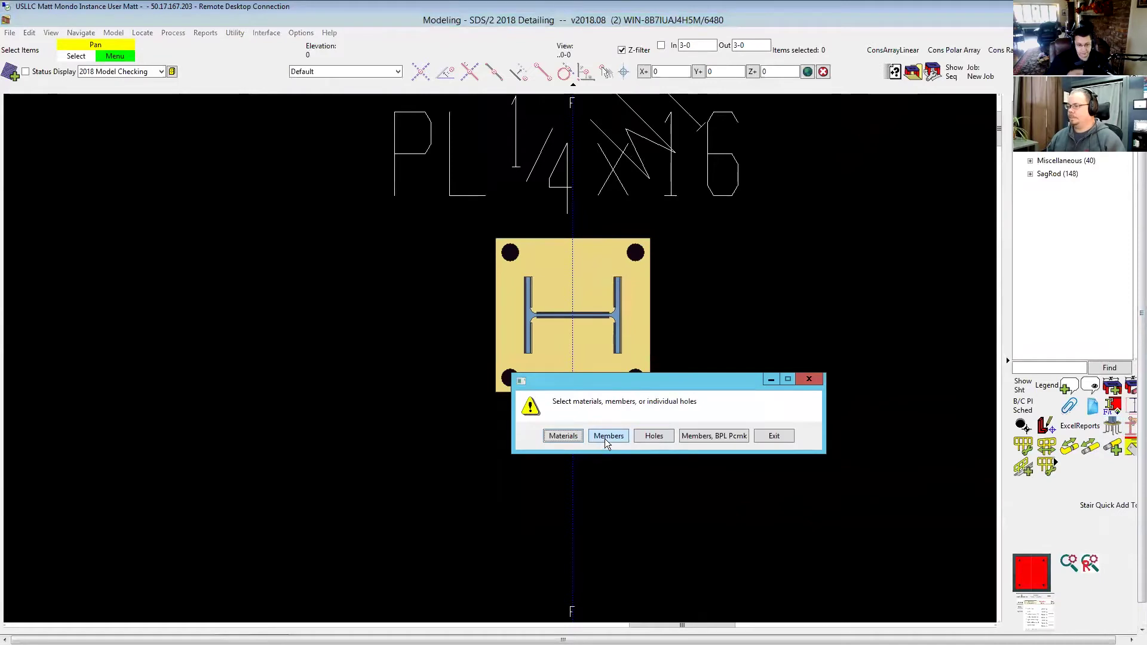
{"action": "left_click", "coordinate": [615, 434]}
{"action": "left_click", "coordinate": [610, 261]}
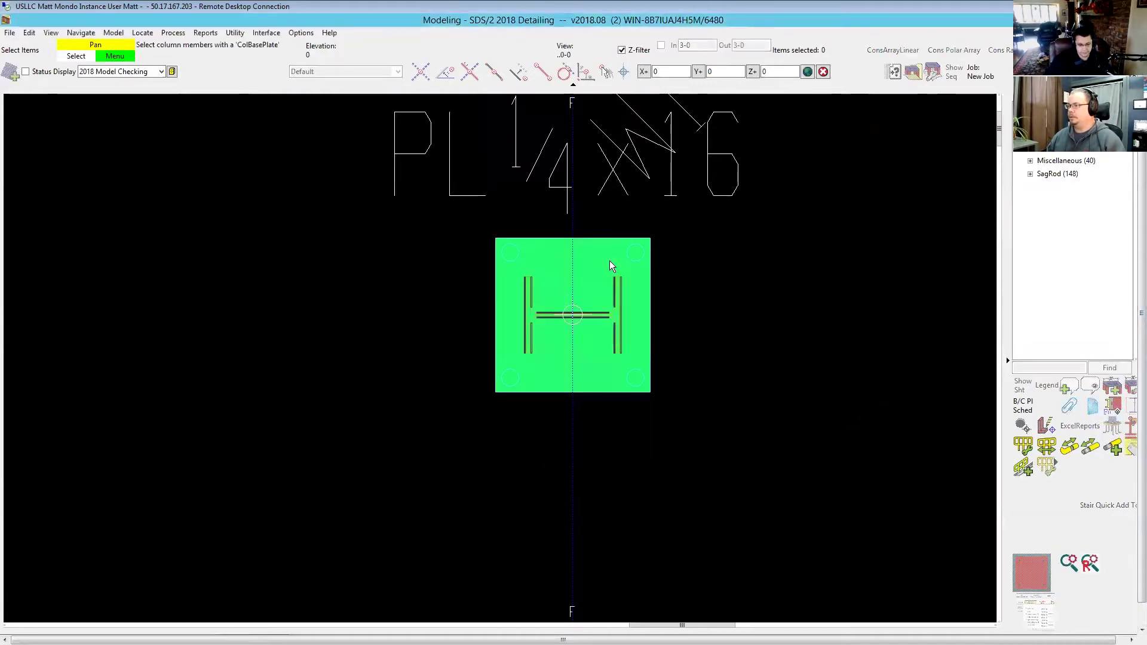
{"action": "left_click", "coordinate": [609, 261]}
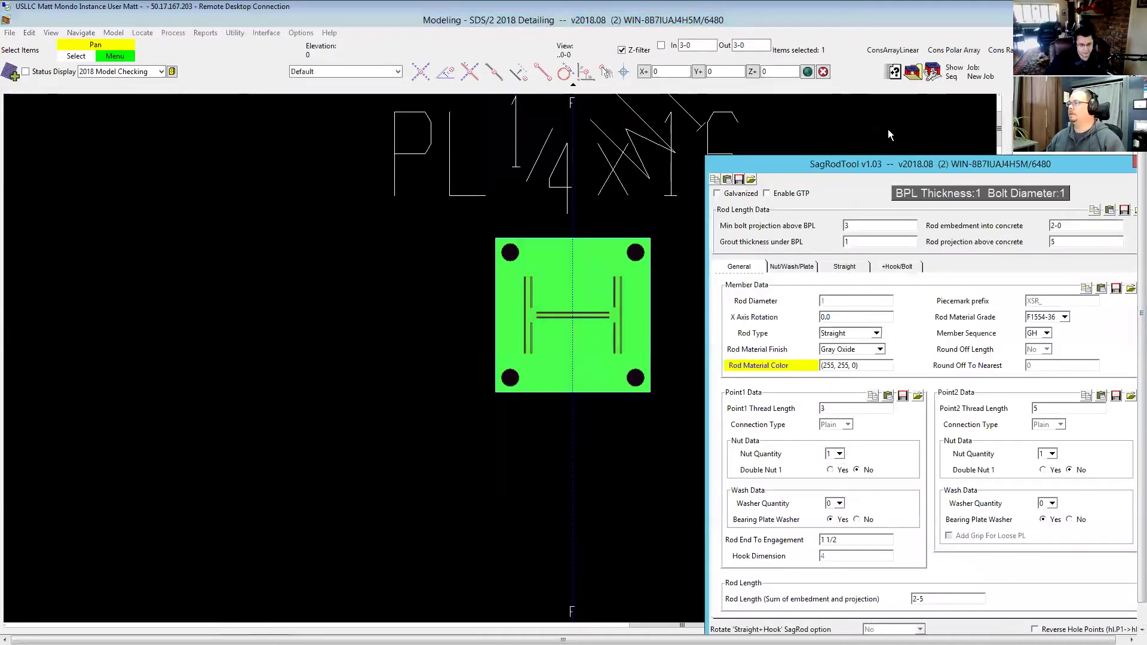
Set Rod Type to Straight+Hook with Hook Dimension 4 and generate the anchor rods.
{"action": "left_click_drag", "start_coordinate": [897, 165], "coordinate": [438, 71]}
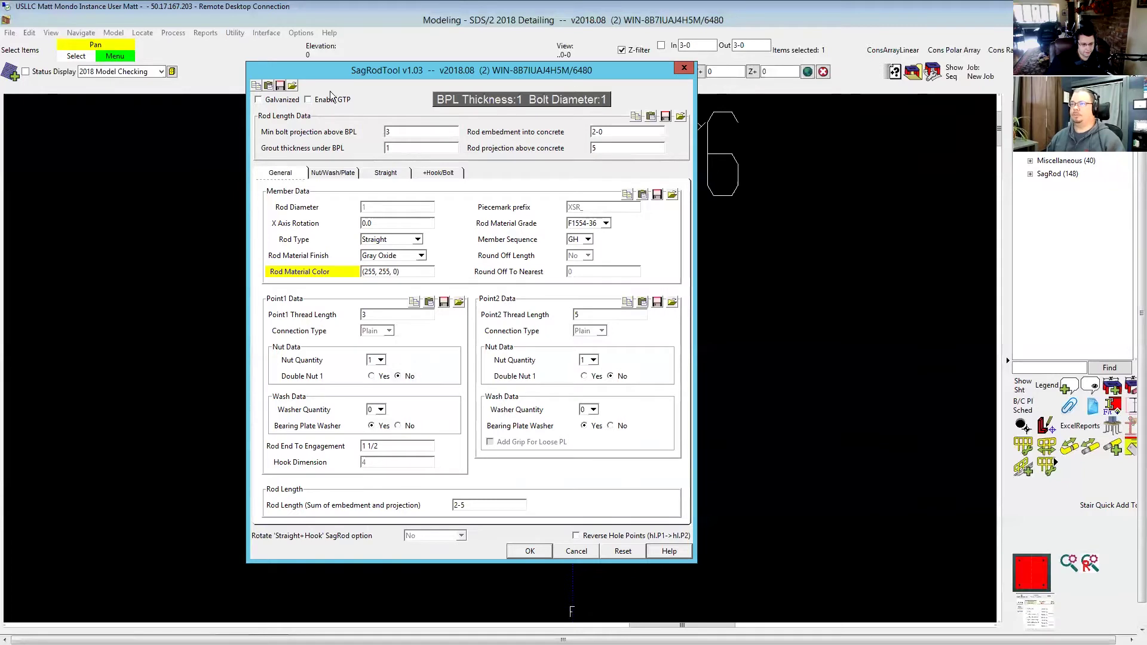
{"action": "left_click", "coordinate": [331, 172]}
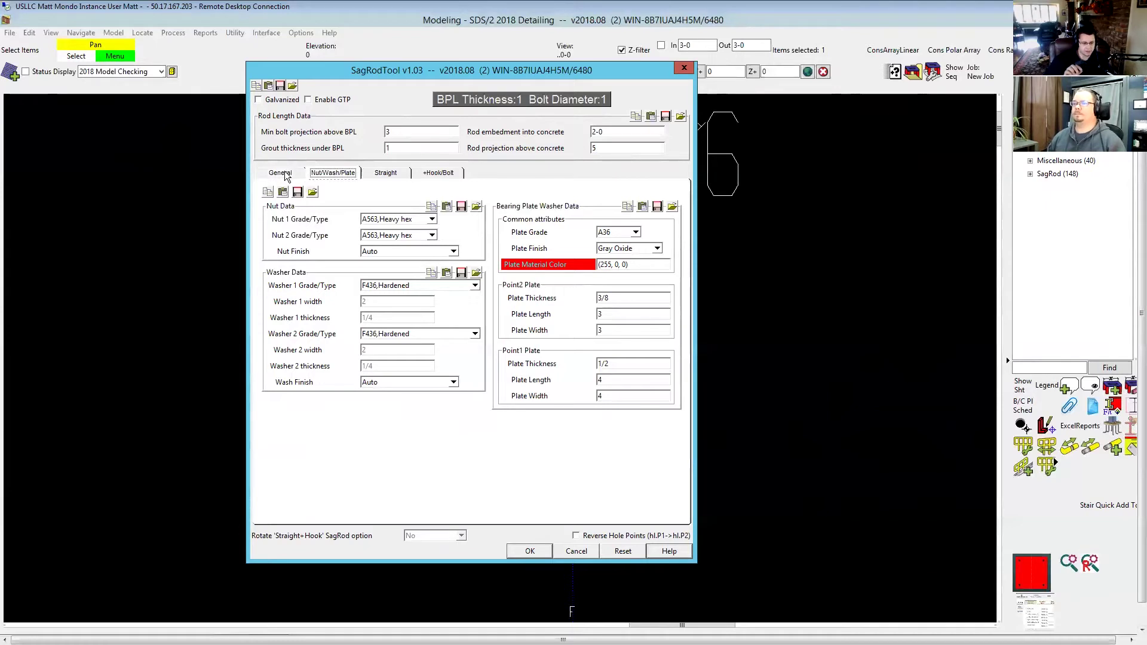
{"action": "left_click", "coordinate": [284, 172]}
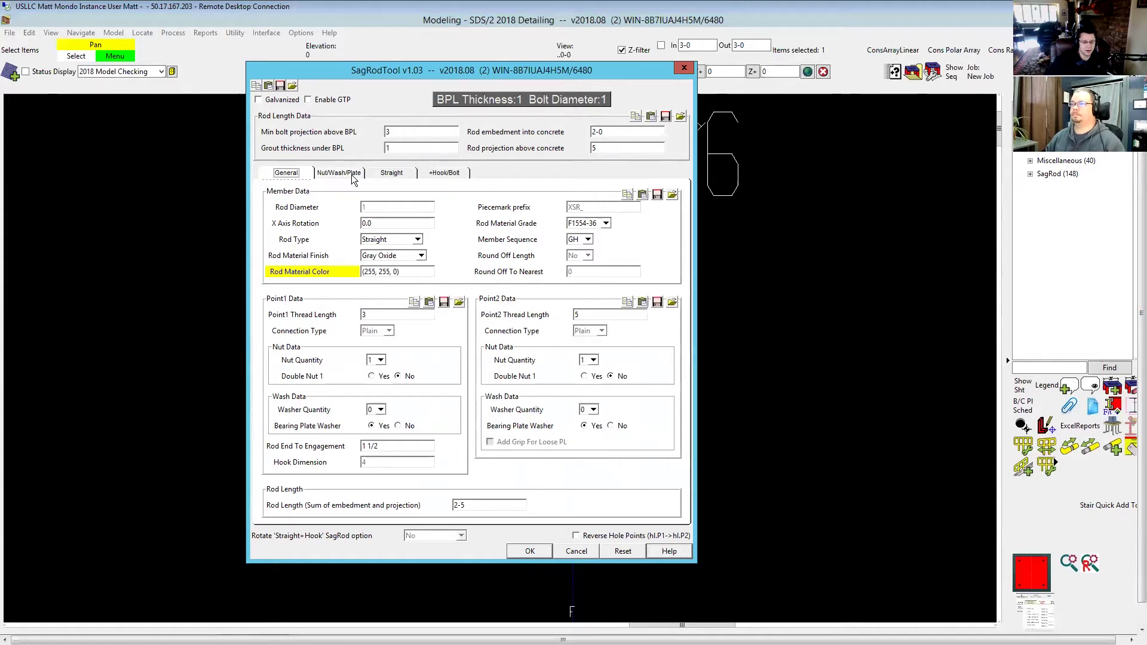
{"action": "left_click", "coordinate": [418, 240]}
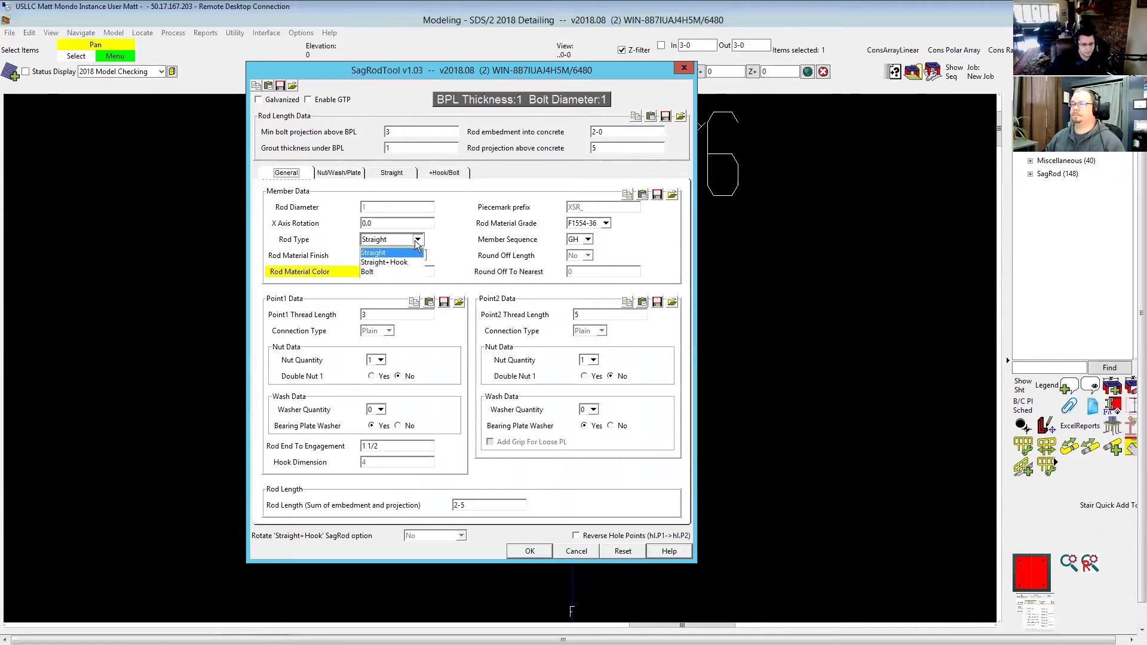
{"action": "left_click", "coordinate": [394, 263]}
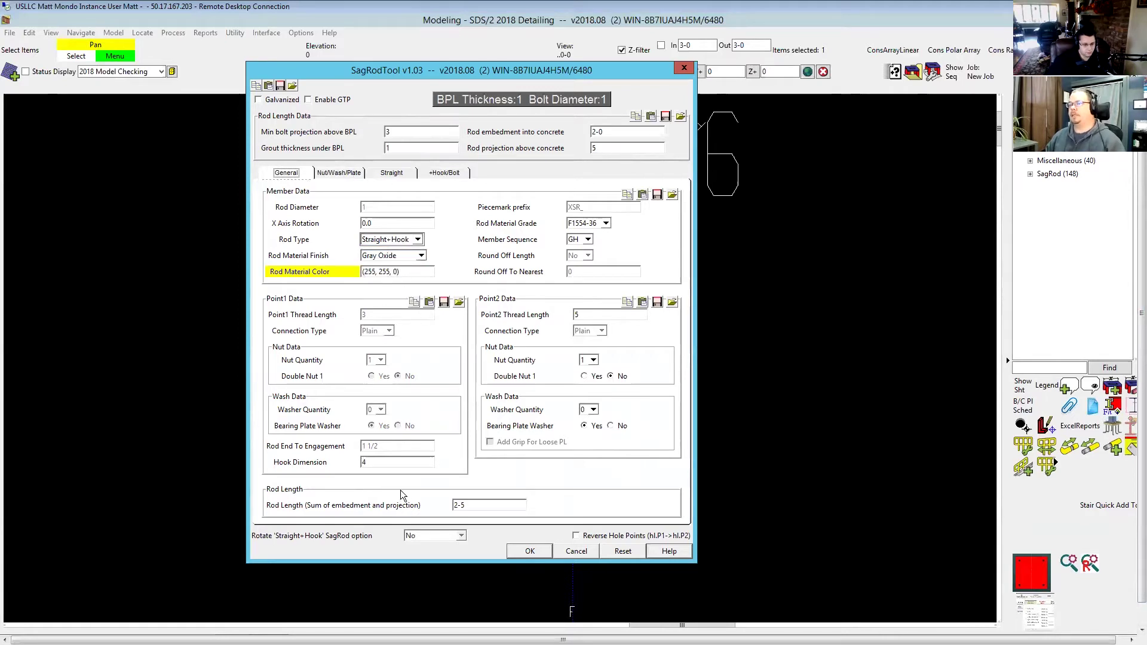
{"action": "double_click", "coordinate": [414, 462]}
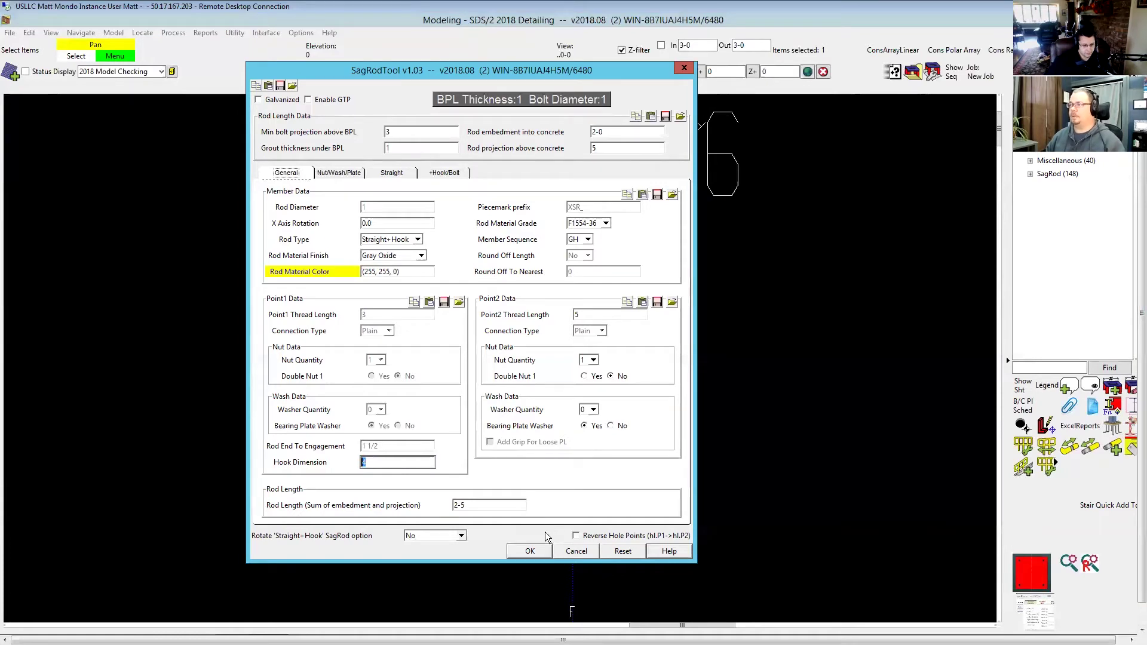
{"action": "left_click", "coordinate": [533, 551]}
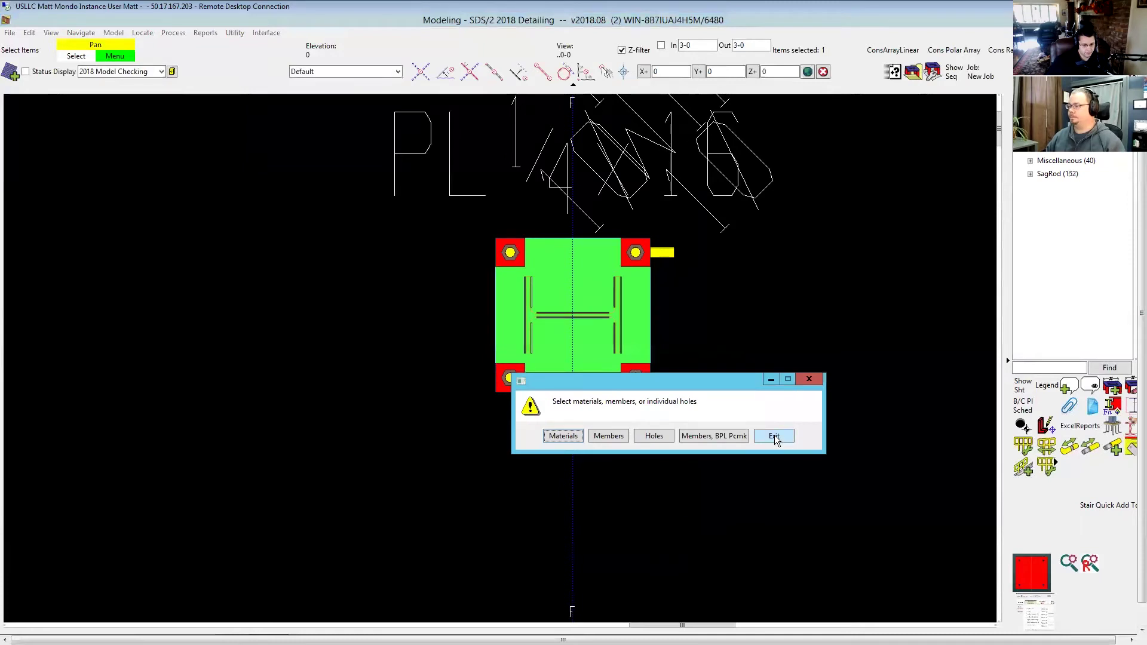
Orbit to an isometric view and open Edit for the four window-selected anchor rods.
{"action": "left_click", "coordinate": [774, 435]}
{"action": "scroll", "coordinate": [532, 304], "scroll_direction": "up", "scroll_amount": 3}
{"action": "middle_click_drag", "start_coordinate": [532, 305], "coordinate": [517, 247]}
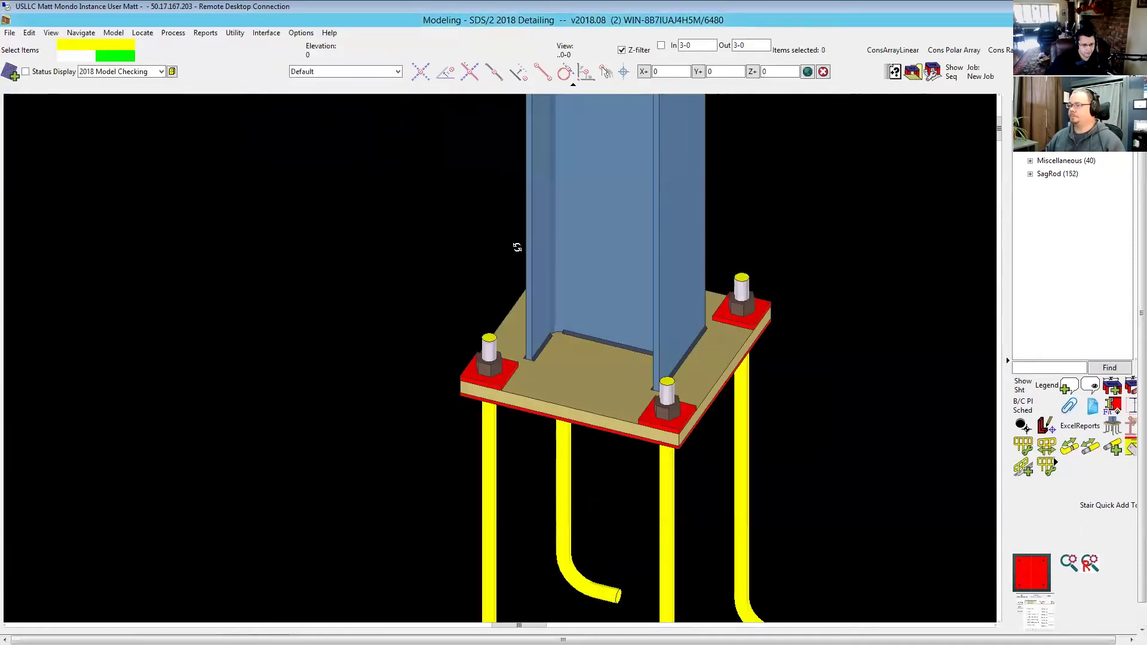
{"action": "scroll", "coordinate": [517, 247], "scroll_direction": "down", "scroll_amount": 4}
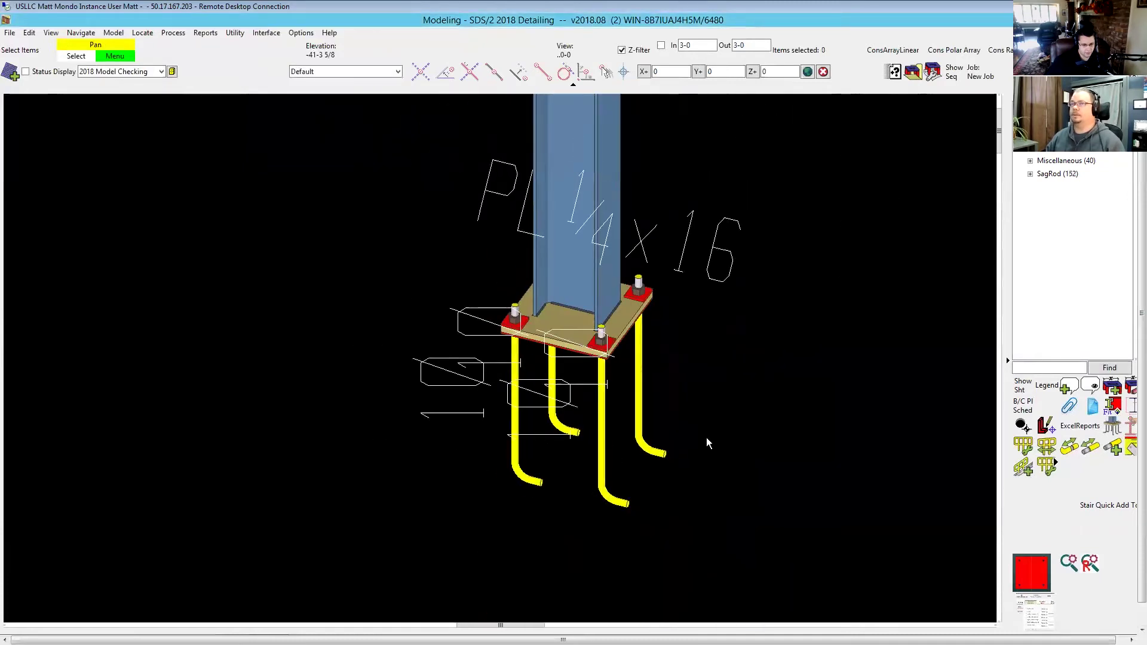
{"action": "left_click_drag", "start_coordinate": [745, 499], "coordinate": [252, 401]}
{"action": "right_click", "coordinate": [251, 398]}
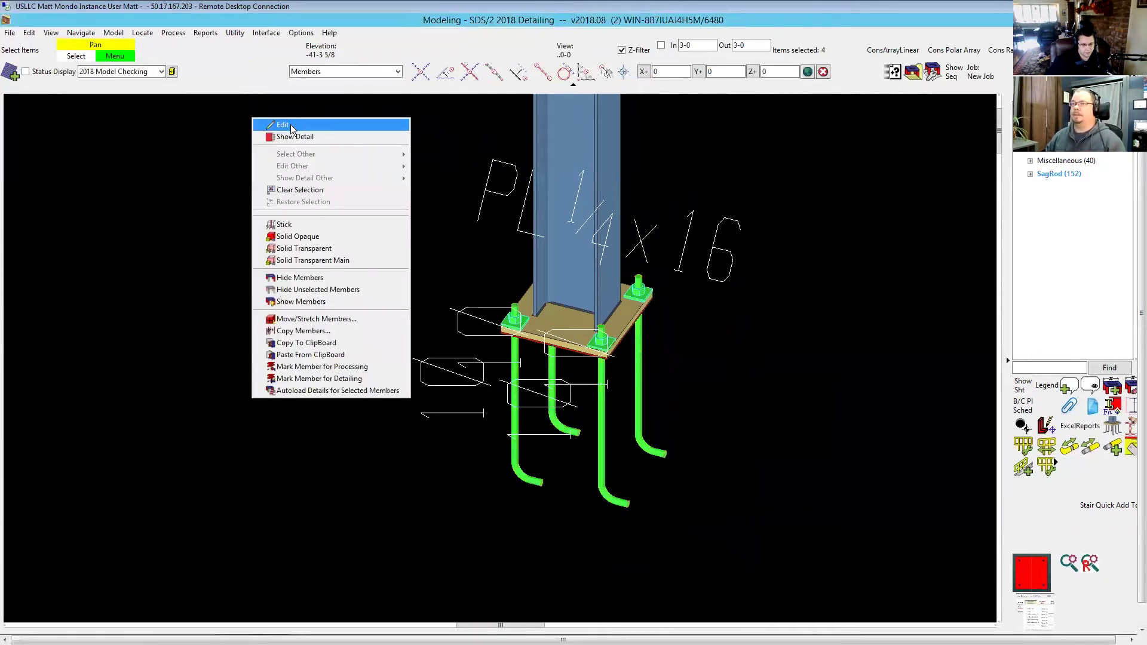
{"action": "left_click", "coordinate": [282, 124]}
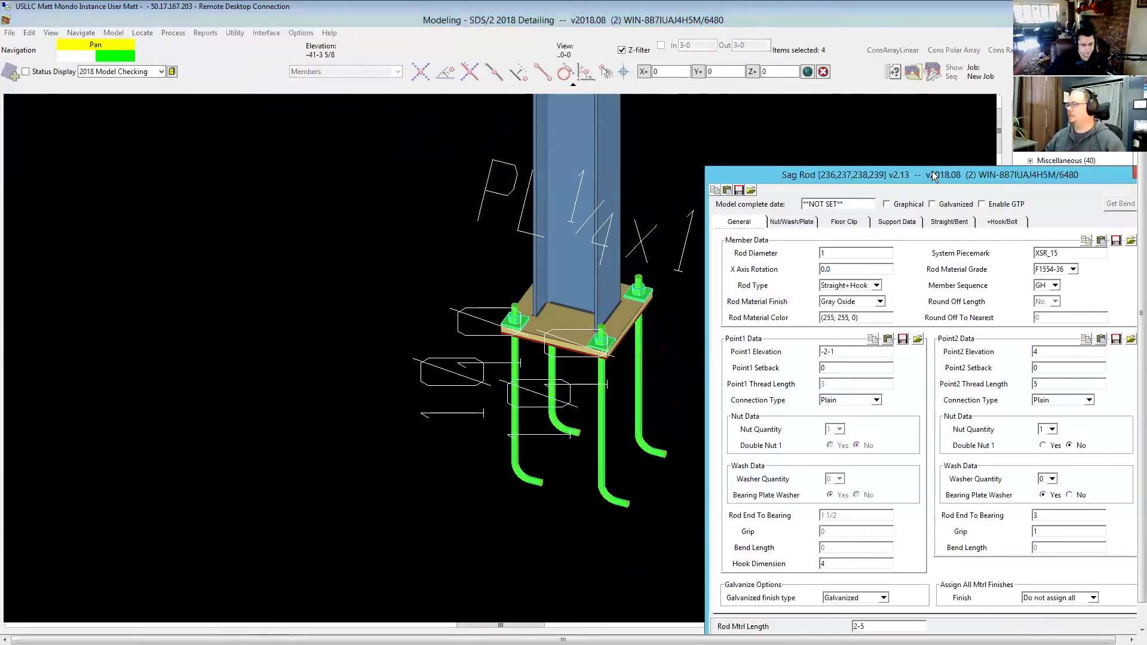
Change the four rods' Rod Type to Straight and apply the edit.
{"action": "left_click_drag", "start_coordinate": [932, 174], "coordinate": [561, 137]}
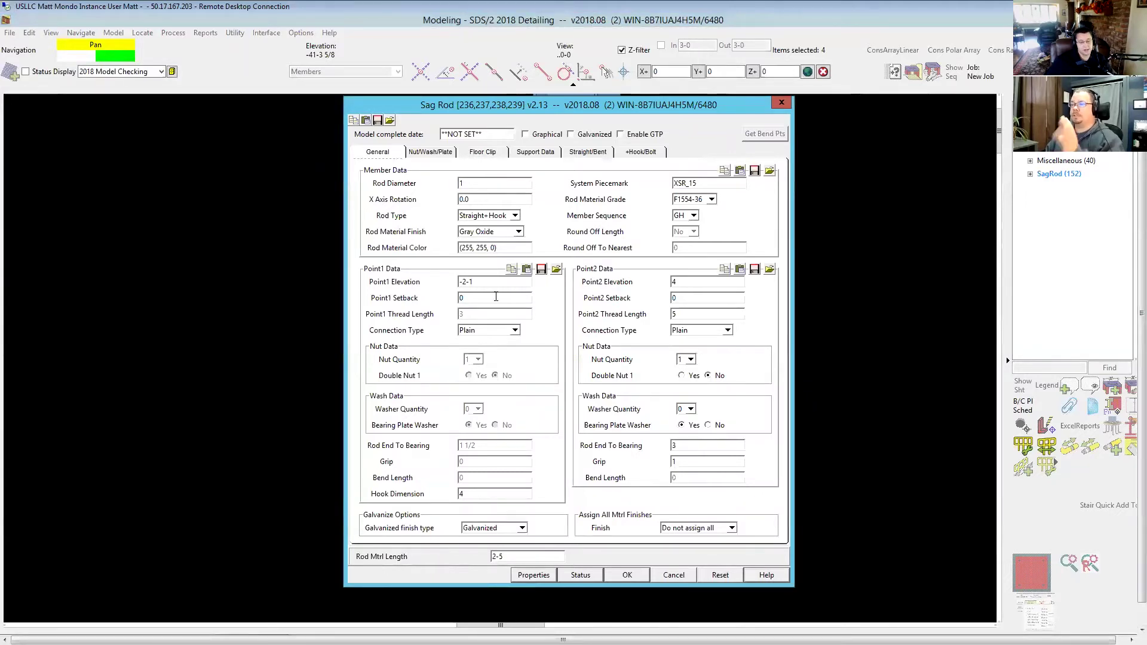
{"action": "double_click", "coordinate": [483, 285]}
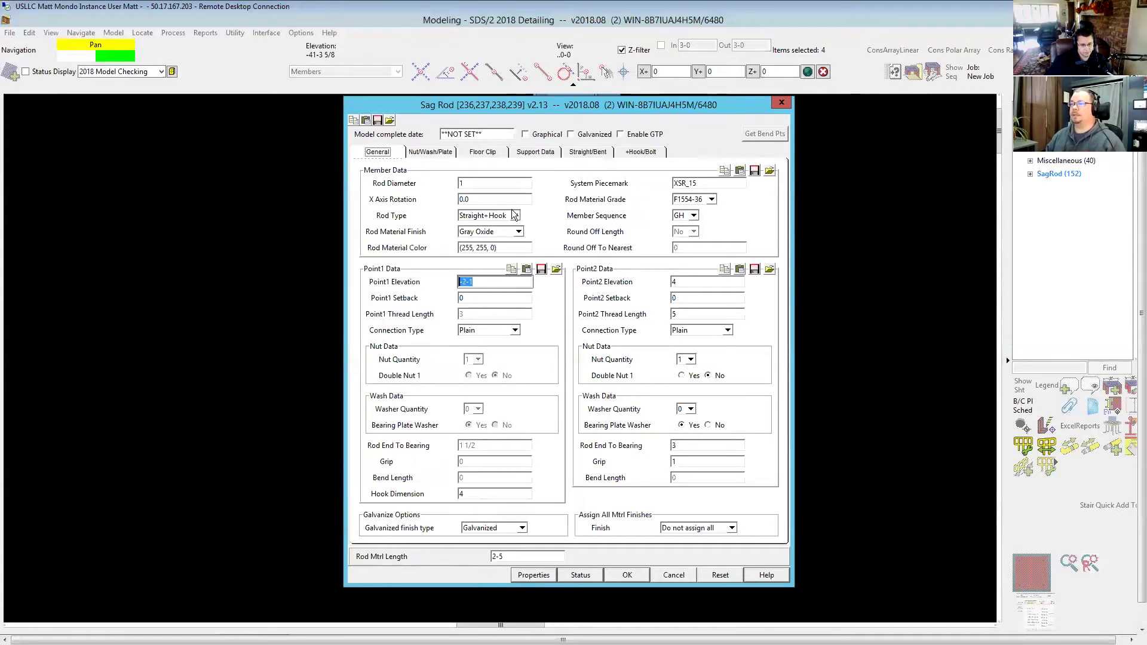
{"action": "left_click", "coordinate": [515, 216]}
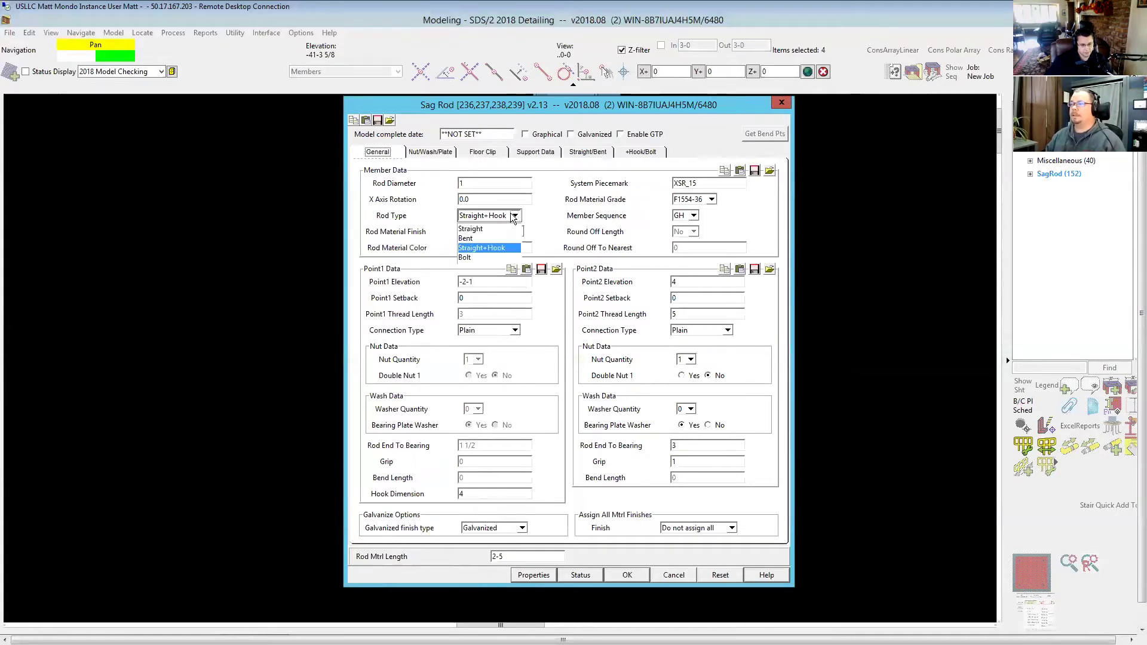
{"action": "left_click", "coordinate": [478, 233]}
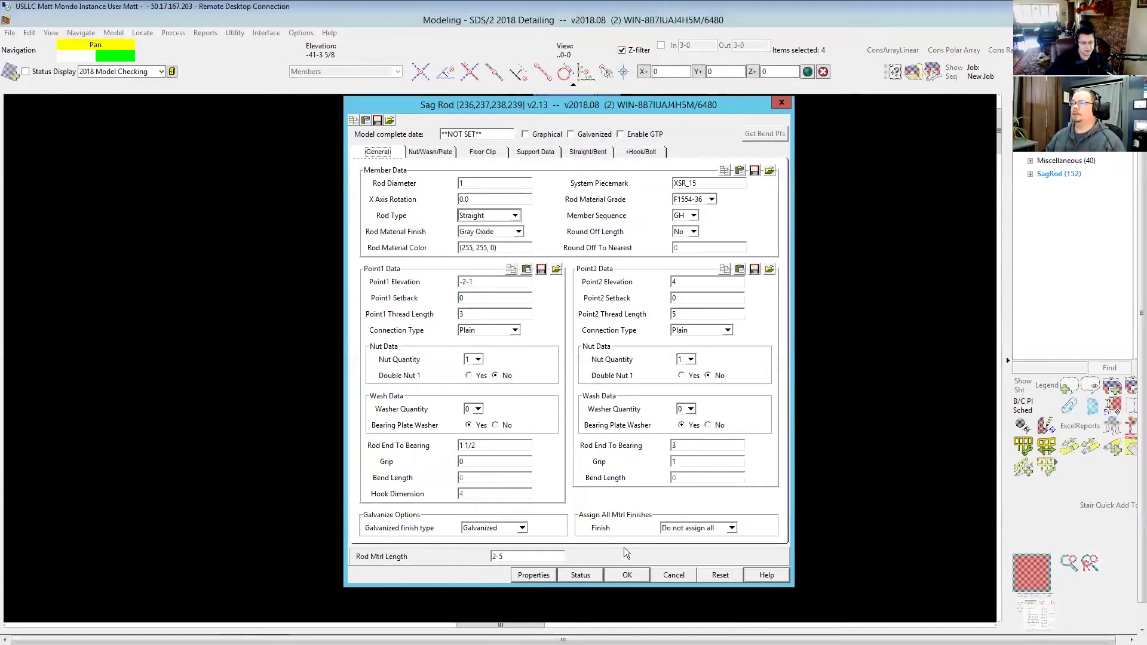
{"action": "left_click", "coordinate": [629, 575]}
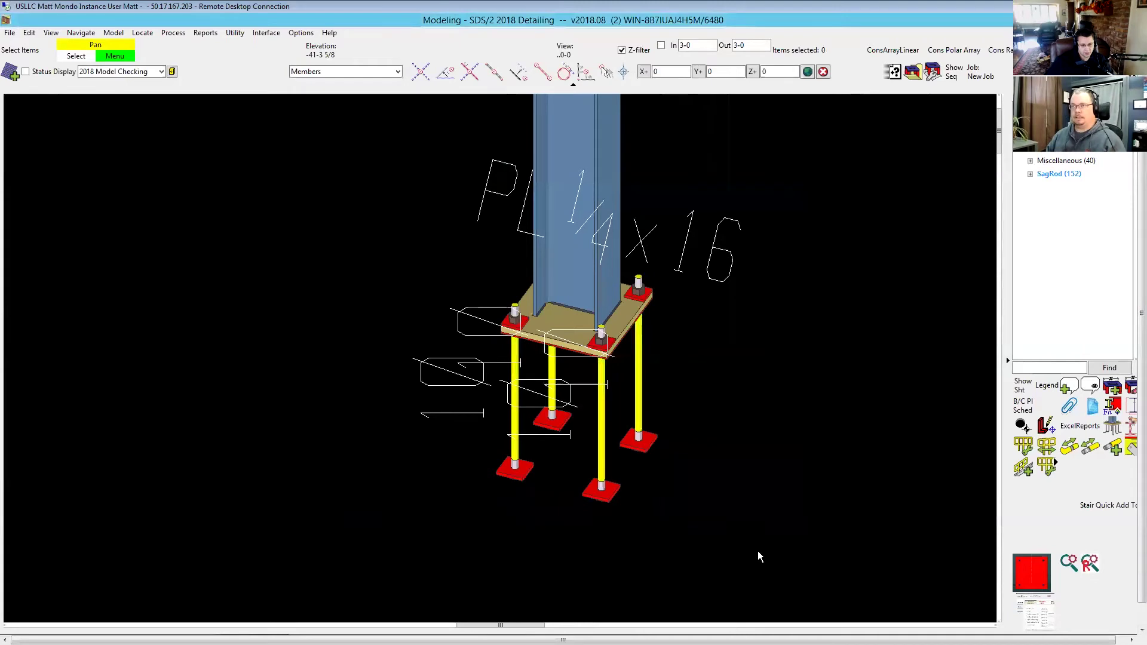
{"action": "left_click_drag", "start_coordinate": [757, 551], "coordinate": [276, 338]}
Edit the reselected anchor rods and set their Rod Type back to Straight+Hook.
{"action": "left_click_drag", "start_coordinate": [851, 559], "coordinate": [332, 381]}
{"action": "right_click", "coordinate": [332, 381]}
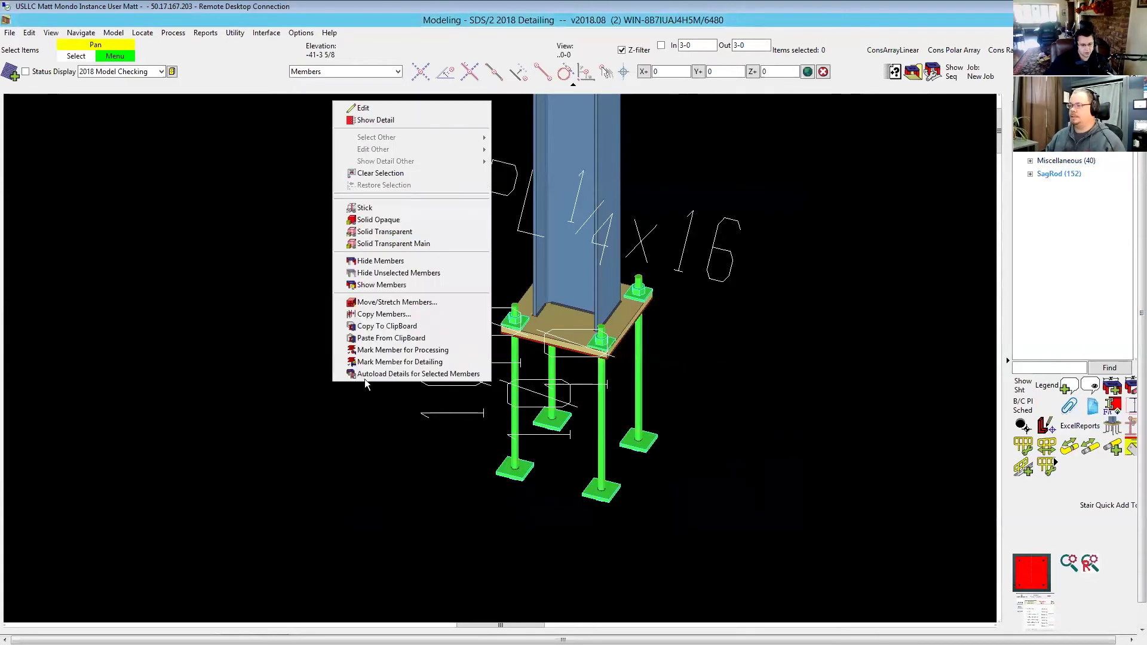
{"action": "left_click", "coordinate": [361, 107]}
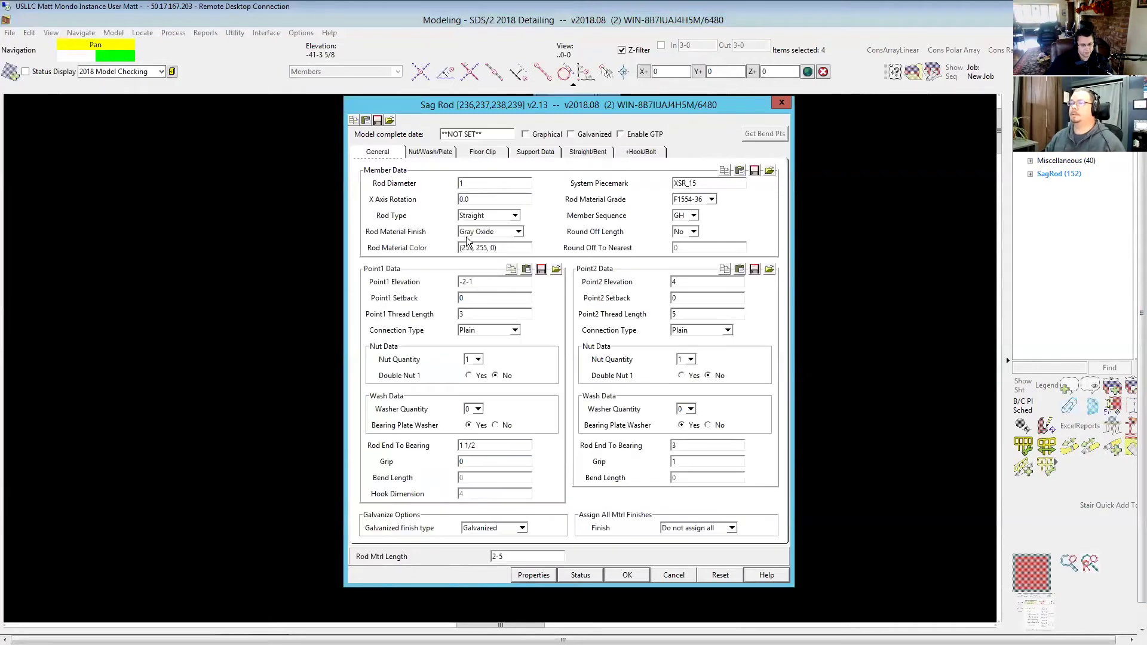
{"action": "left_click", "coordinate": [497, 218]}
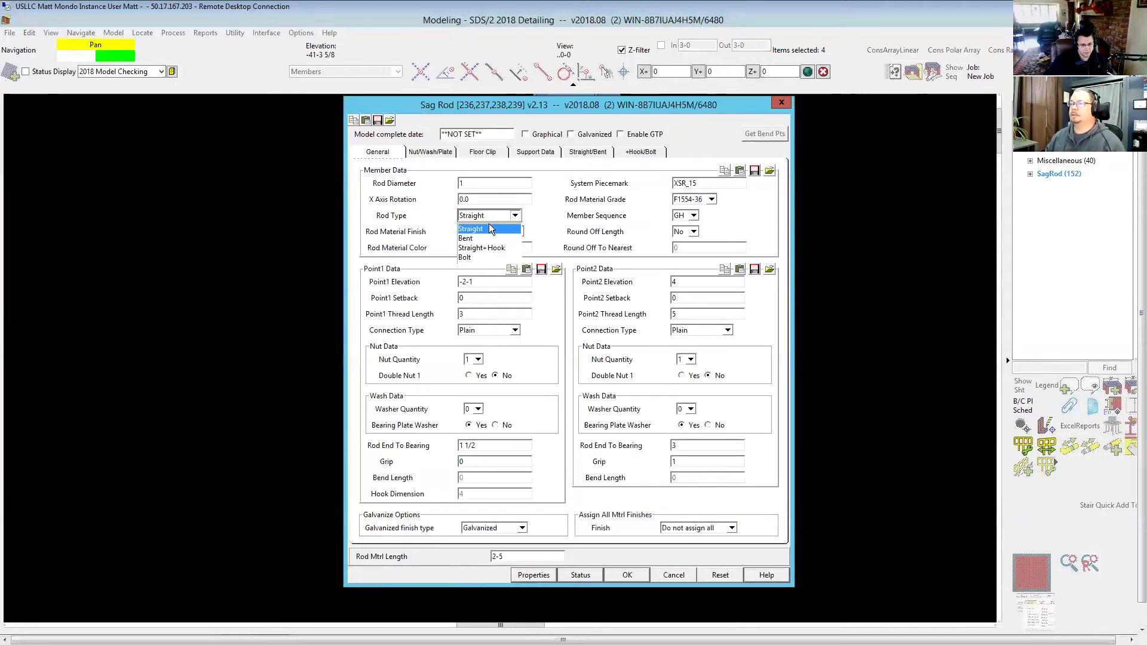
{"action": "left_click", "coordinate": [472, 239]}
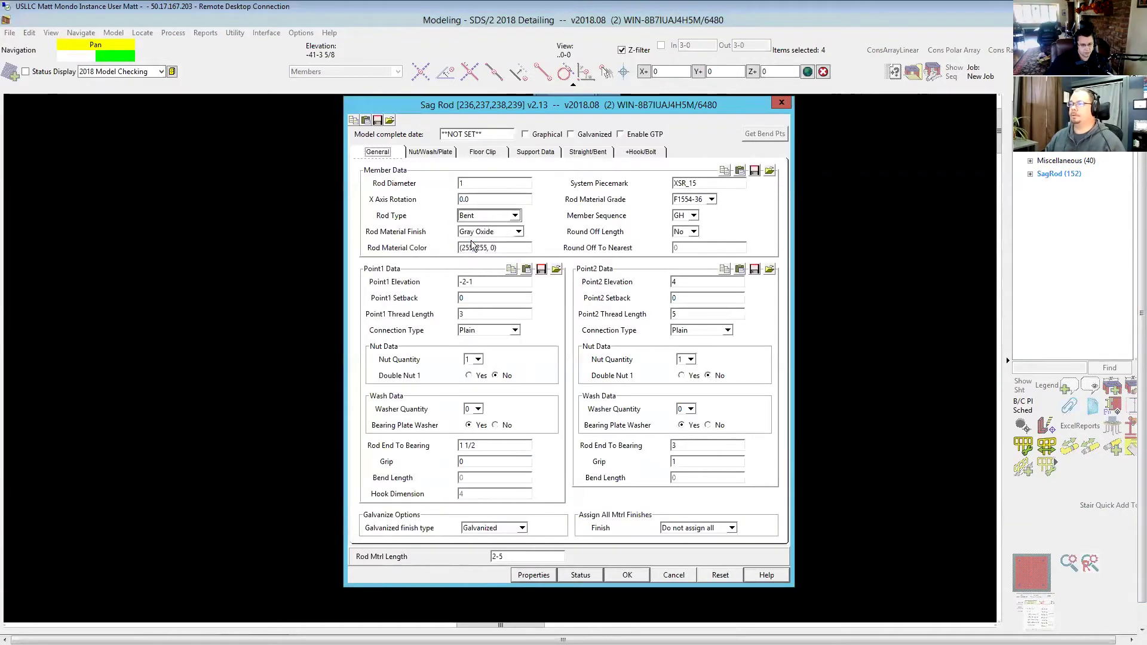
{"action": "left_click", "coordinate": [514, 218]}
{"action": "left_click", "coordinate": [479, 247]}
{"action": "key", "text": "Return"}
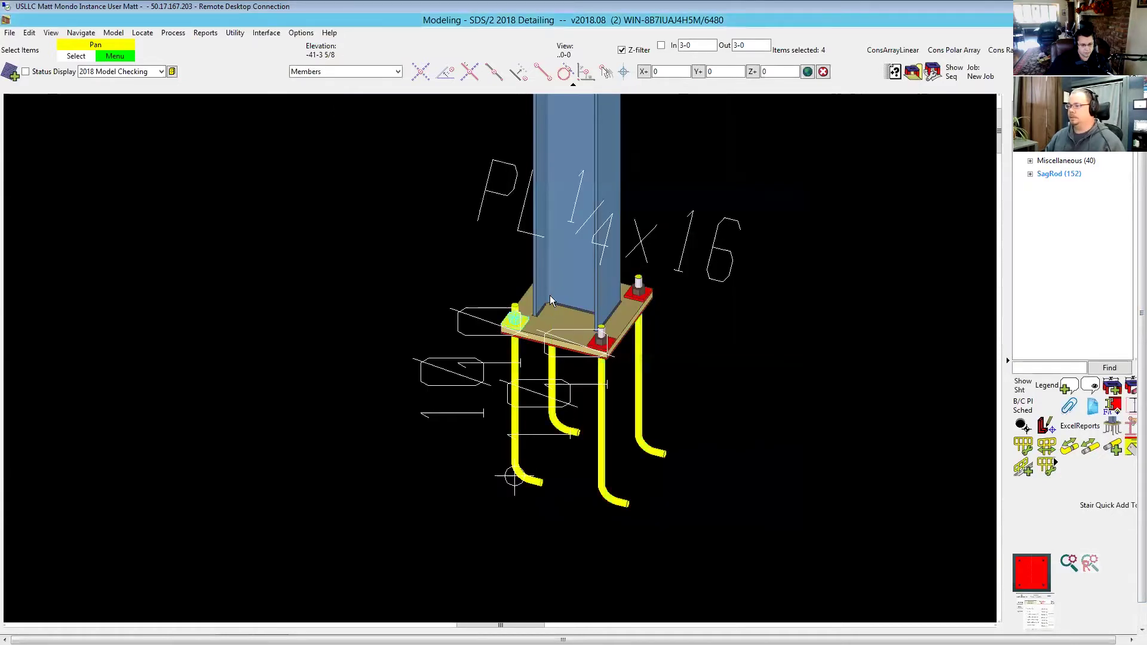
Change the X Axis Rotation of two window-selected anchor rods so their hooks point outward.
{"action": "left_click_drag", "start_coordinate": [584, 517], "coordinate": [464, 397]}
{"action": "right_click", "coordinate": [464, 396]}
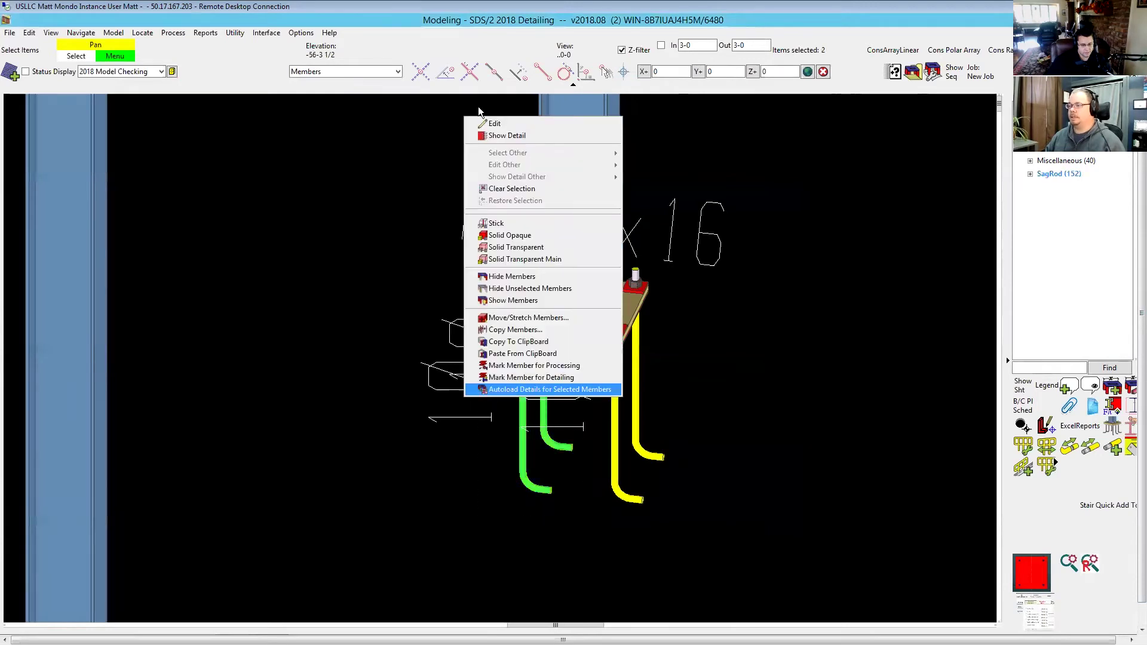
{"action": "left_click", "coordinate": [508, 123]}
{"action": "left_click", "coordinate": [498, 202]}
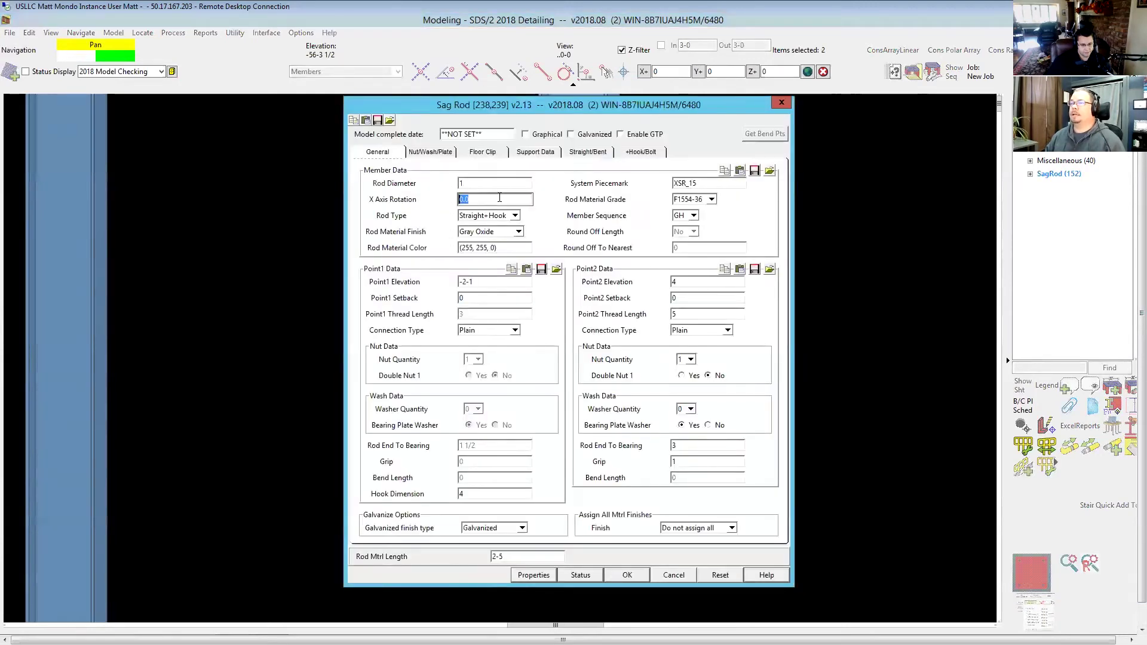
{"action": "key", "text": "Return"}
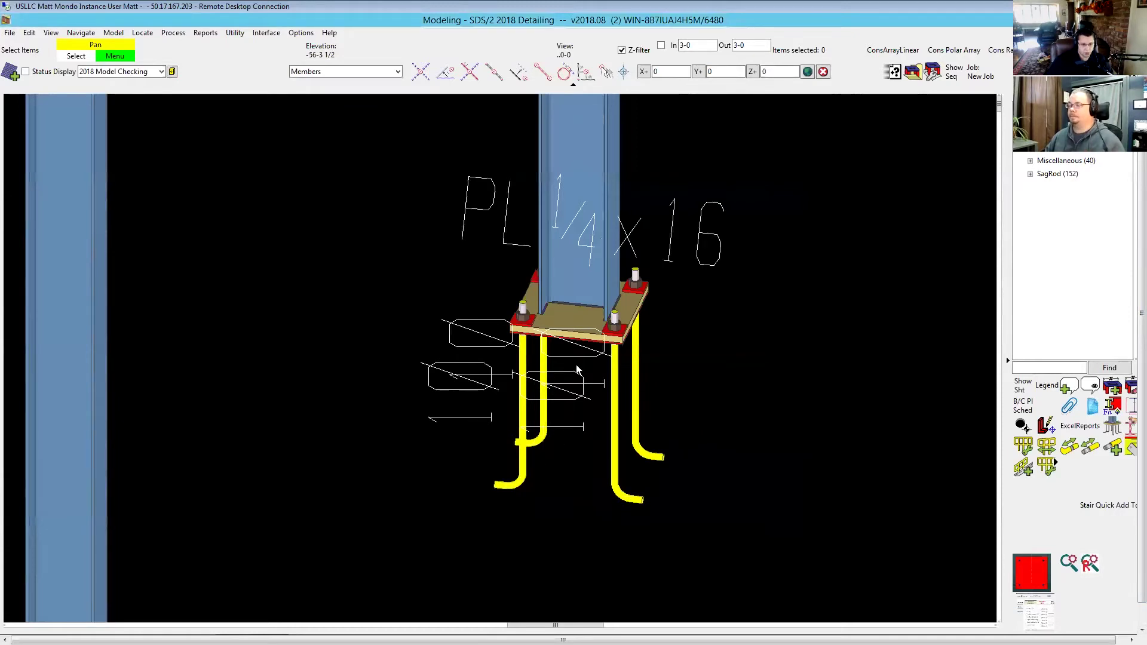
Give all four anchor rods the shared System Piecemark 'A'.
{"action": "left_click_drag", "start_coordinate": [771, 568], "coordinate": [307, 401]}
{"action": "right_click", "coordinate": [307, 401]}
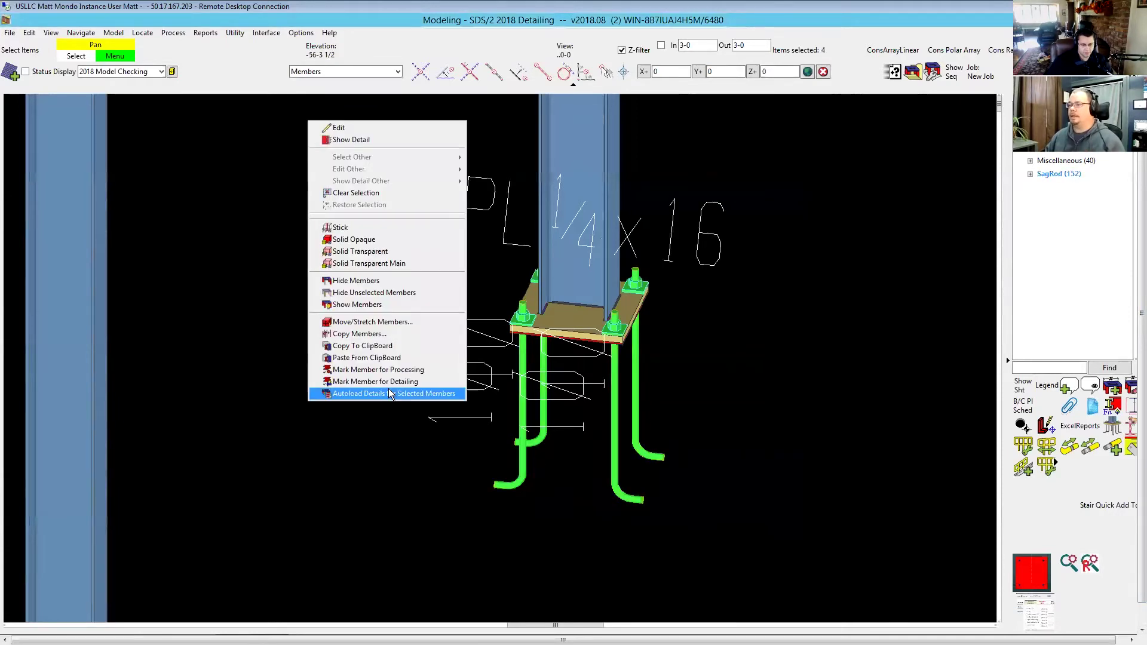
{"action": "left_click", "coordinate": [349, 129]}
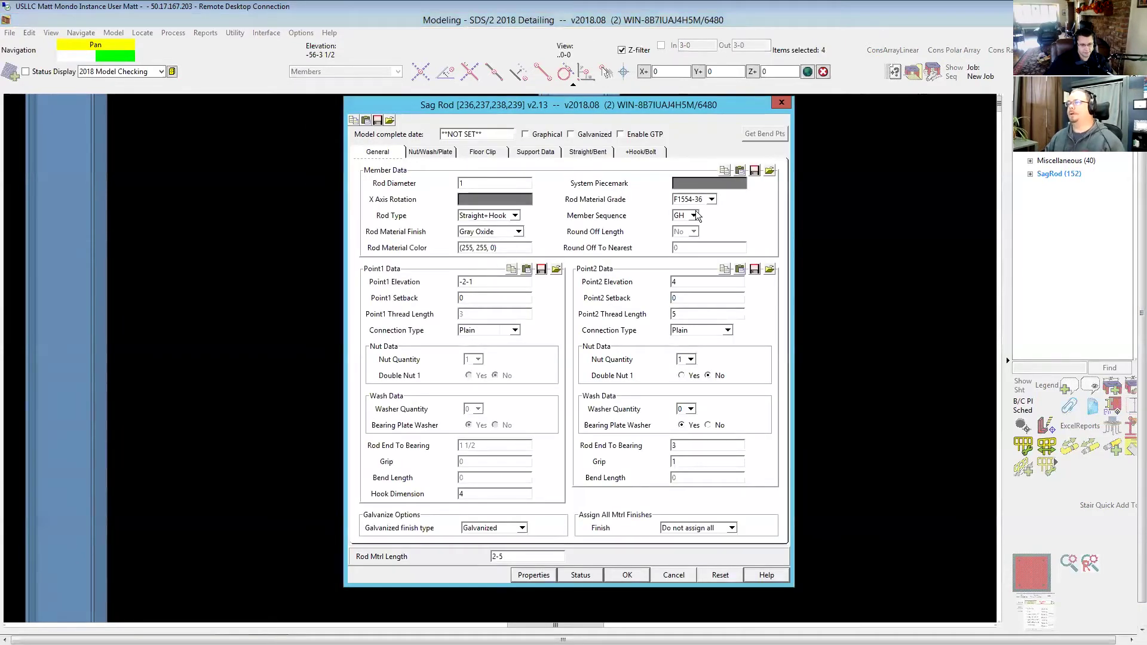
{"action": "left_click", "coordinate": [727, 181]}
{"action": "type", "text": "AB1"}
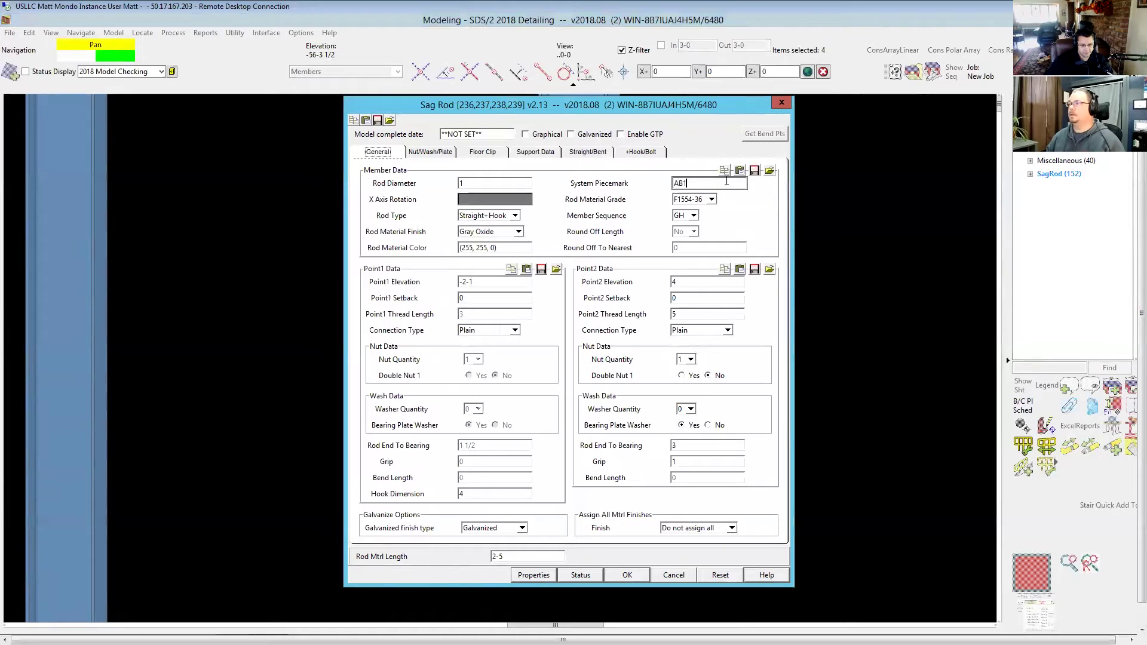
{"action": "key", "text": "Return"}
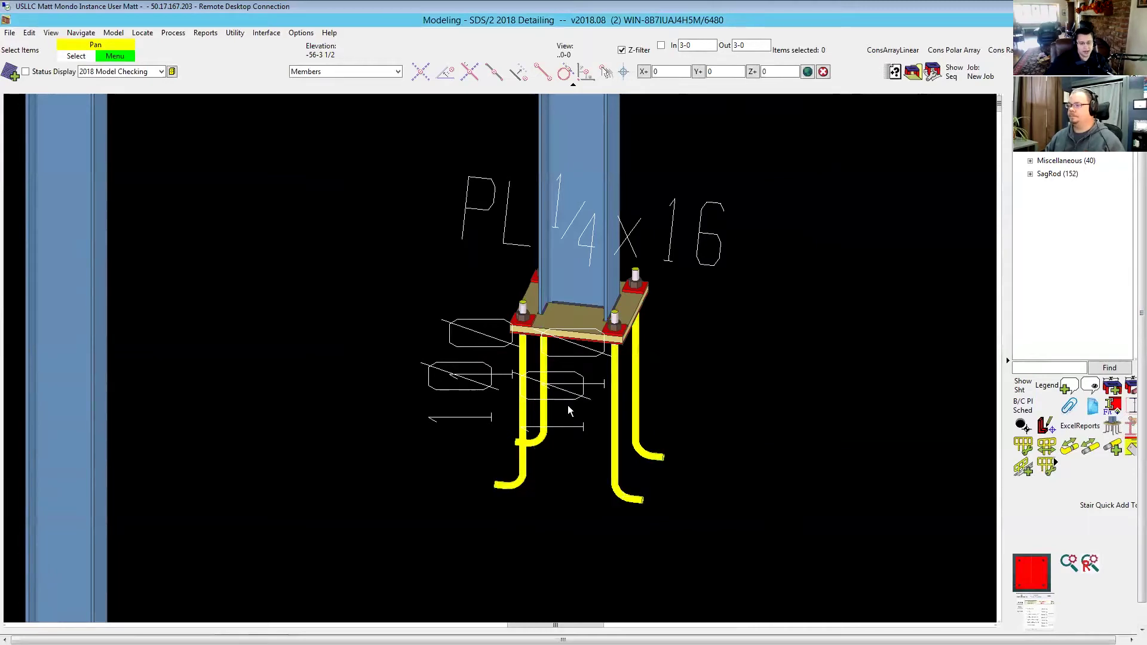
Clear the rods' AB1 user piecemark, keeping X Axis Rotation 0.0 and Straight+Hook rod type.
{"action": "left_click_drag", "start_coordinate": [578, 466], "coordinate": [358, 391]}
{"action": "right_click", "coordinate": [359, 391]}
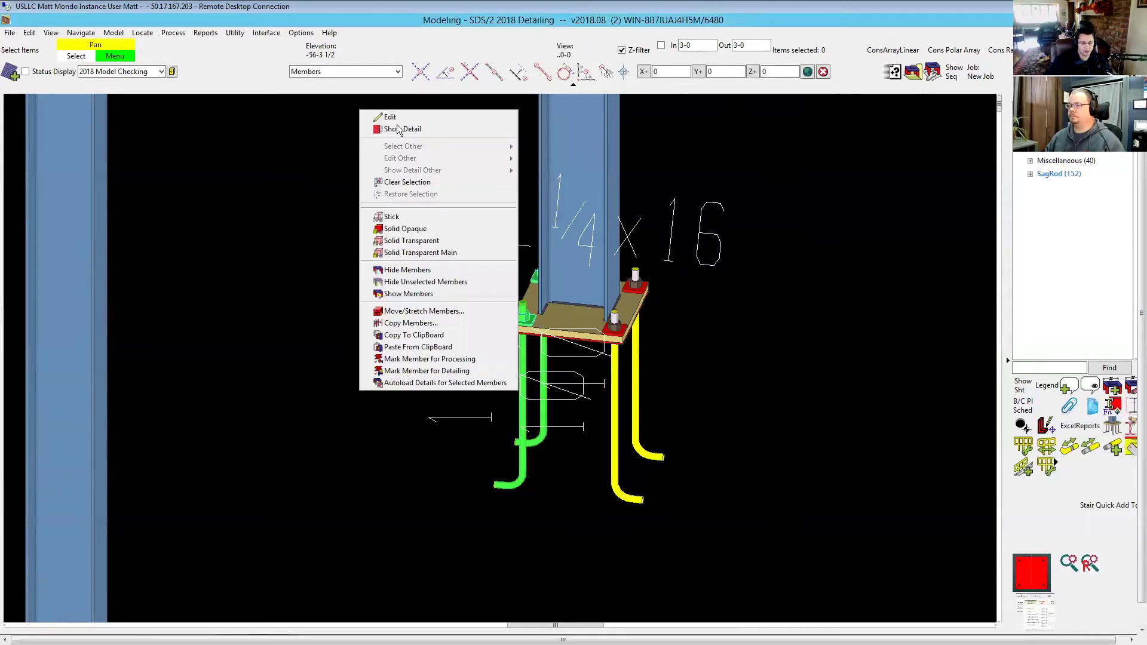
{"action": "left_click", "coordinate": [819, 538]}
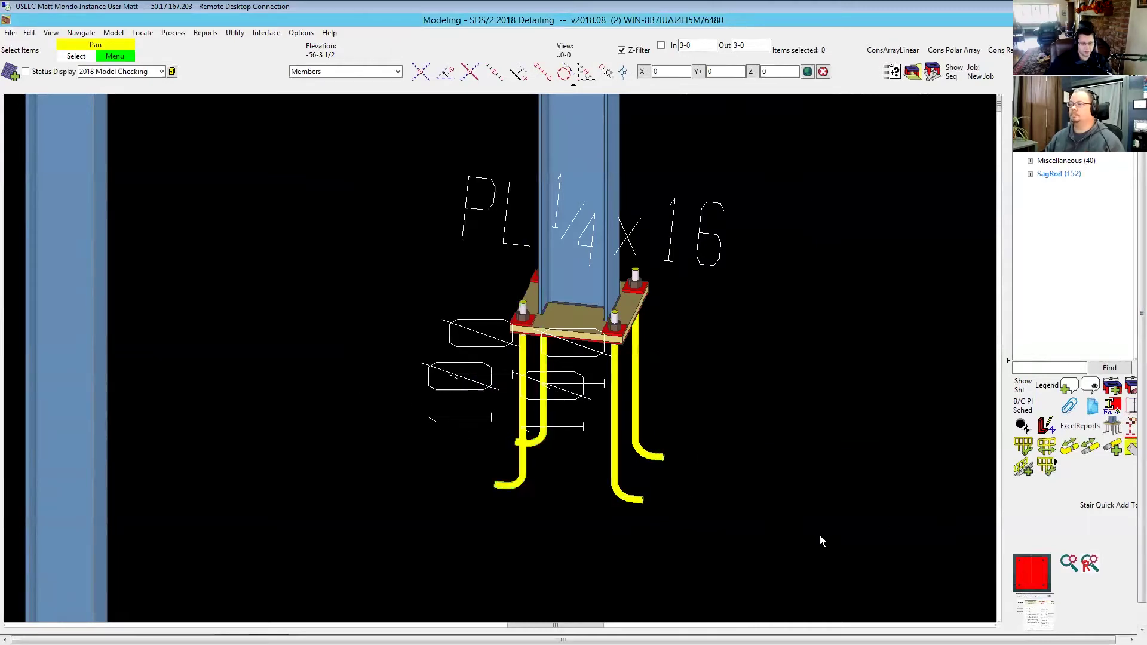
{"action": "right_click", "coordinate": [316, 372]}
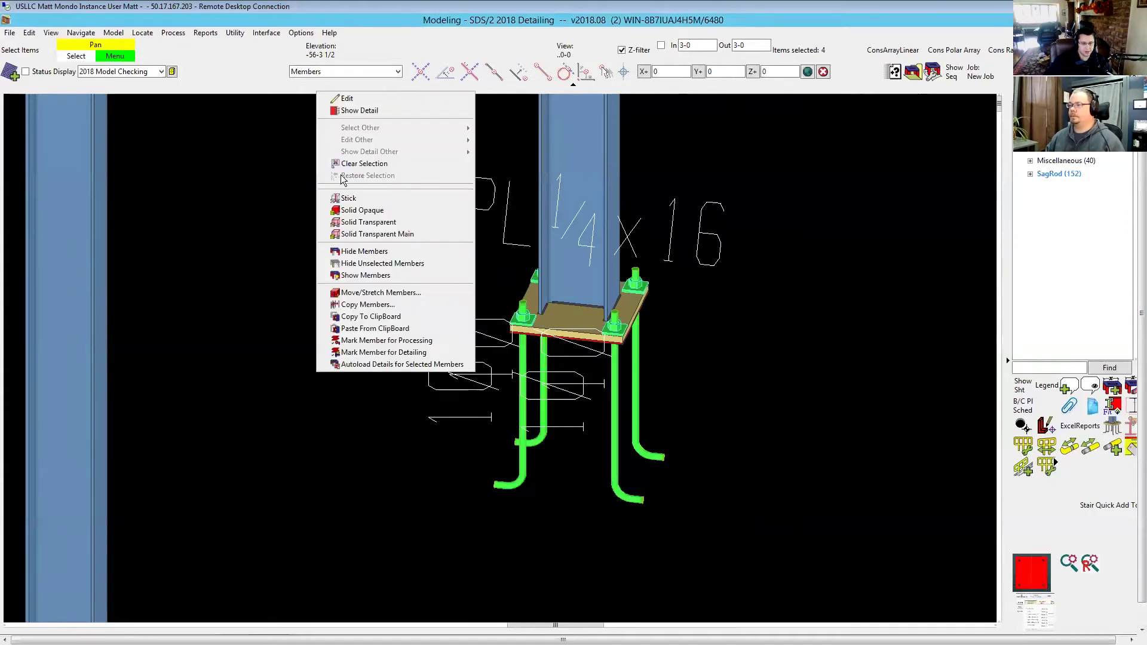
{"action": "left_click", "coordinate": [351, 102]}
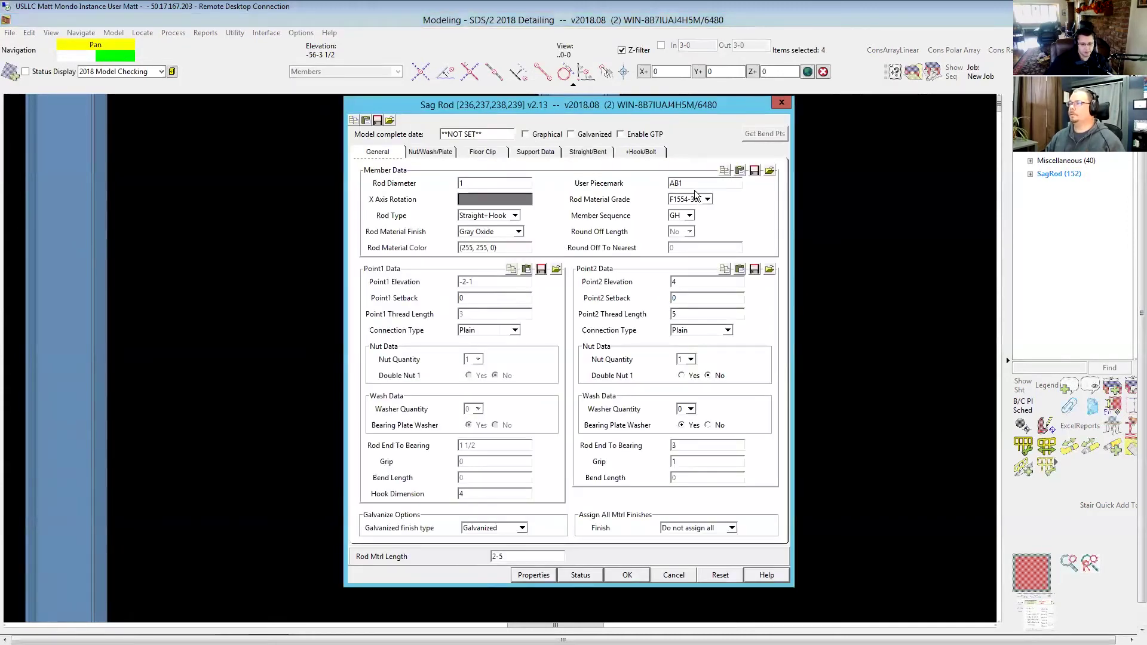
{"action": "double_click", "coordinate": [693, 184]}
{"action": "key", "text": "Delete"}
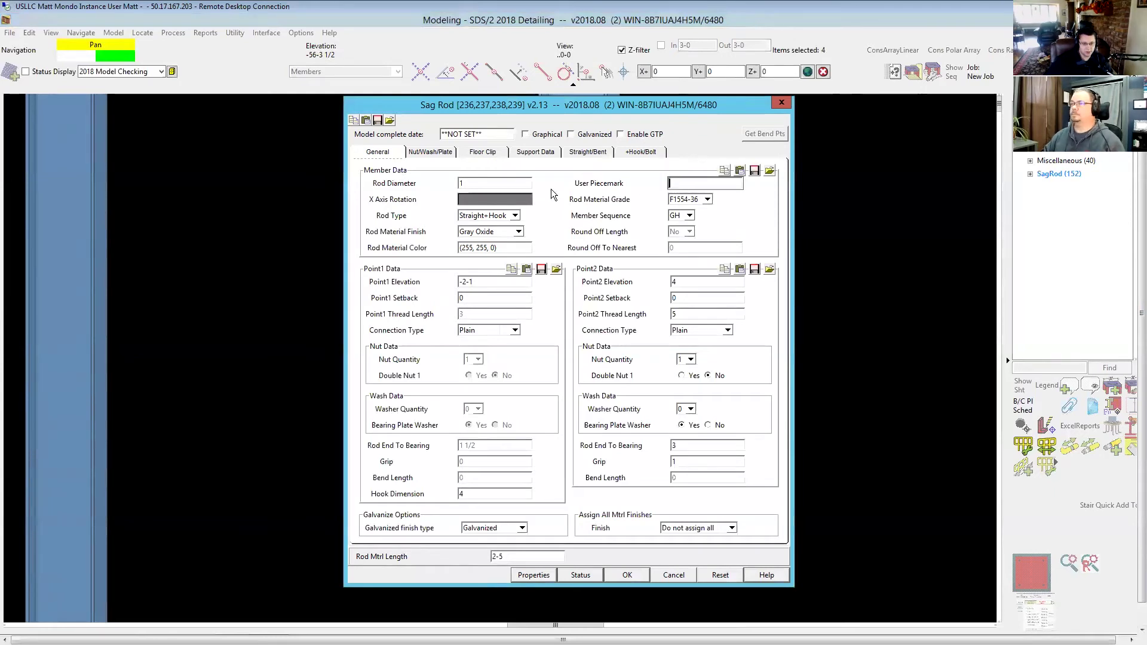
{"action": "left_click", "coordinate": [516, 199]}
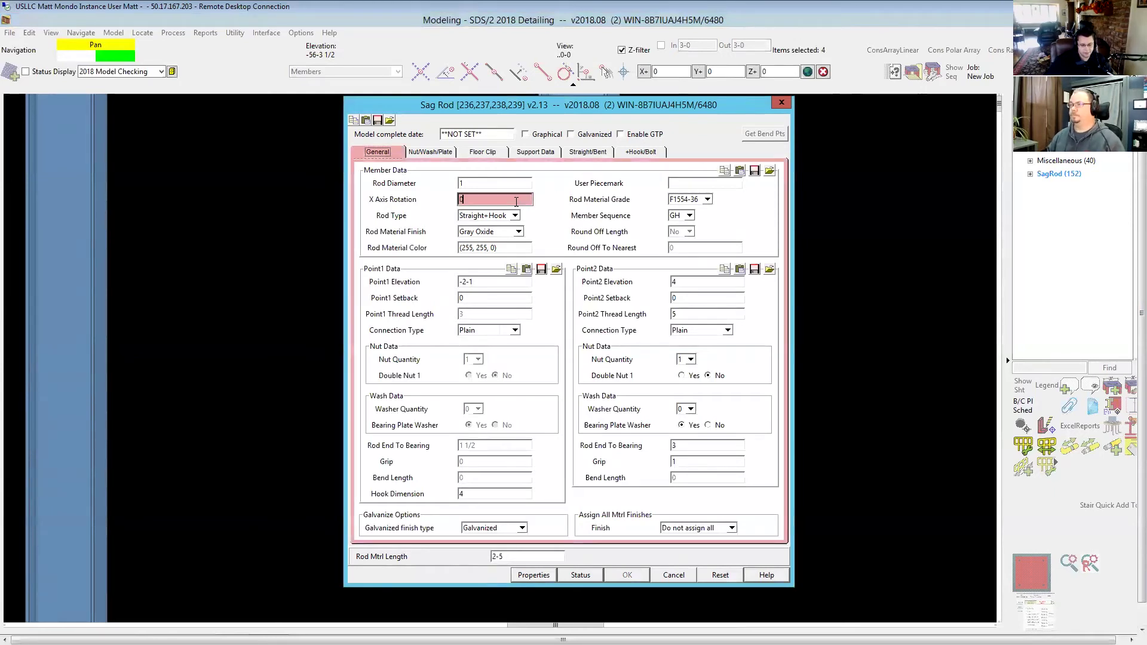
{"action": "key", "text": "Tab"}
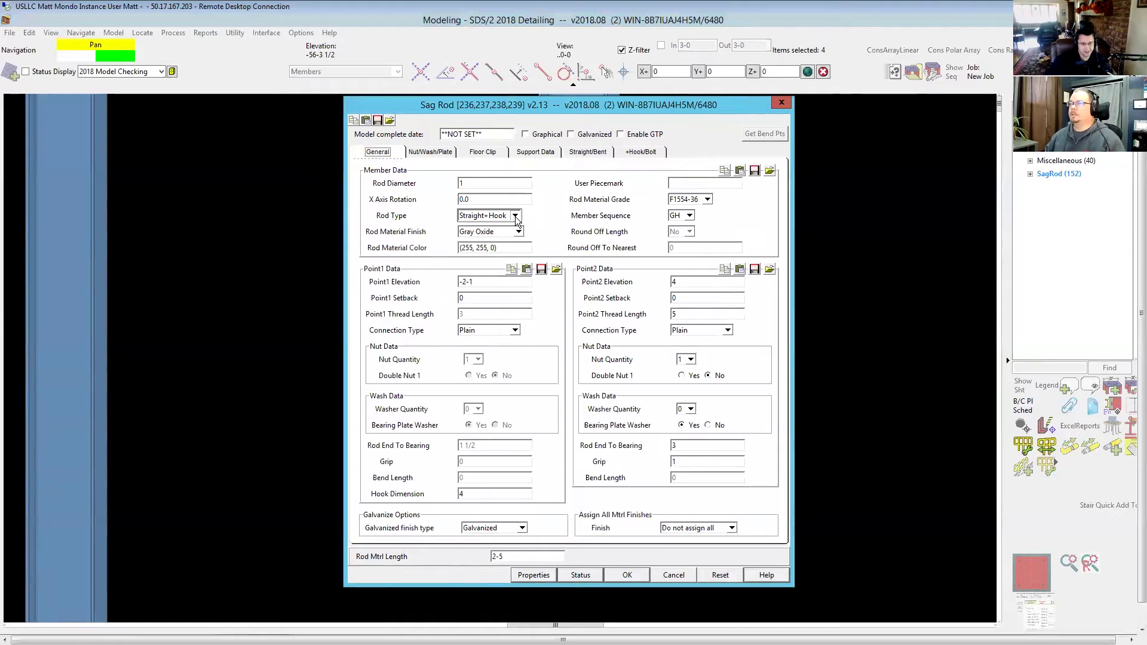
{"action": "left_click", "coordinate": [514, 215]}
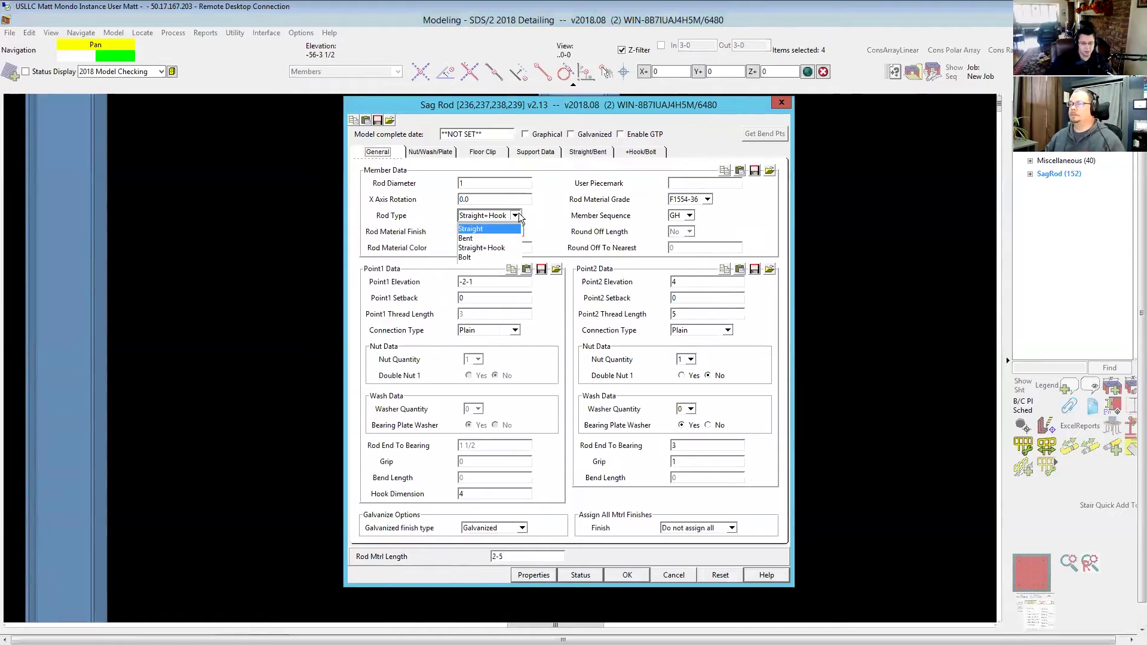
{"action": "left_click", "coordinate": [481, 248]}
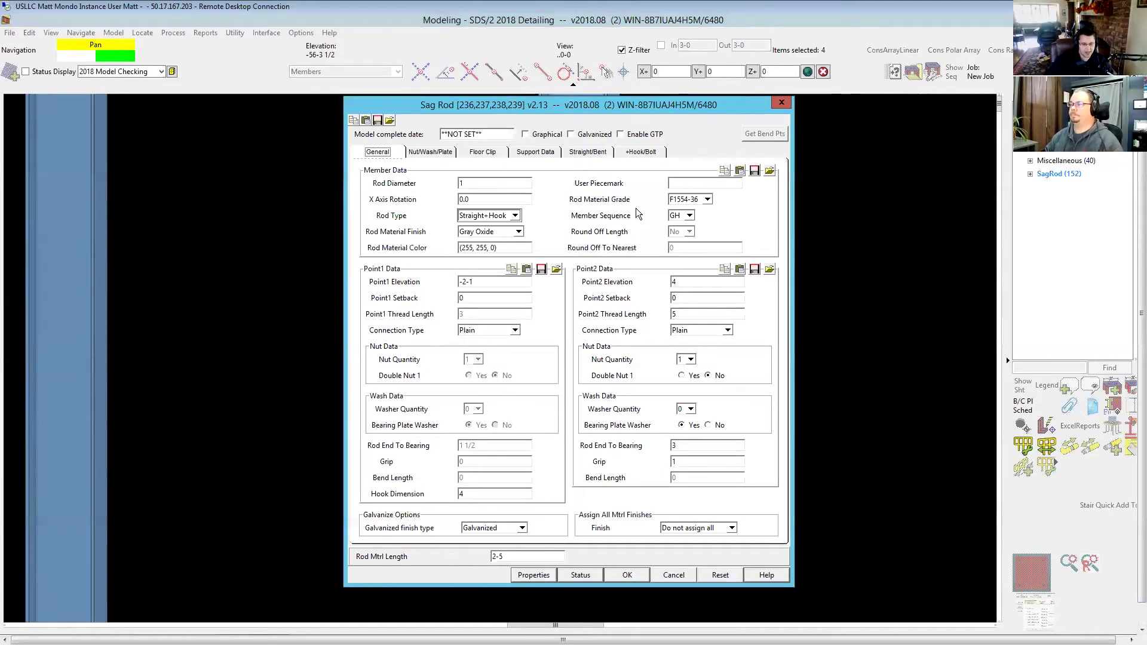
{"action": "double_click", "coordinate": [687, 282]}
{"action": "double_click", "coordinate": [699, 315]}
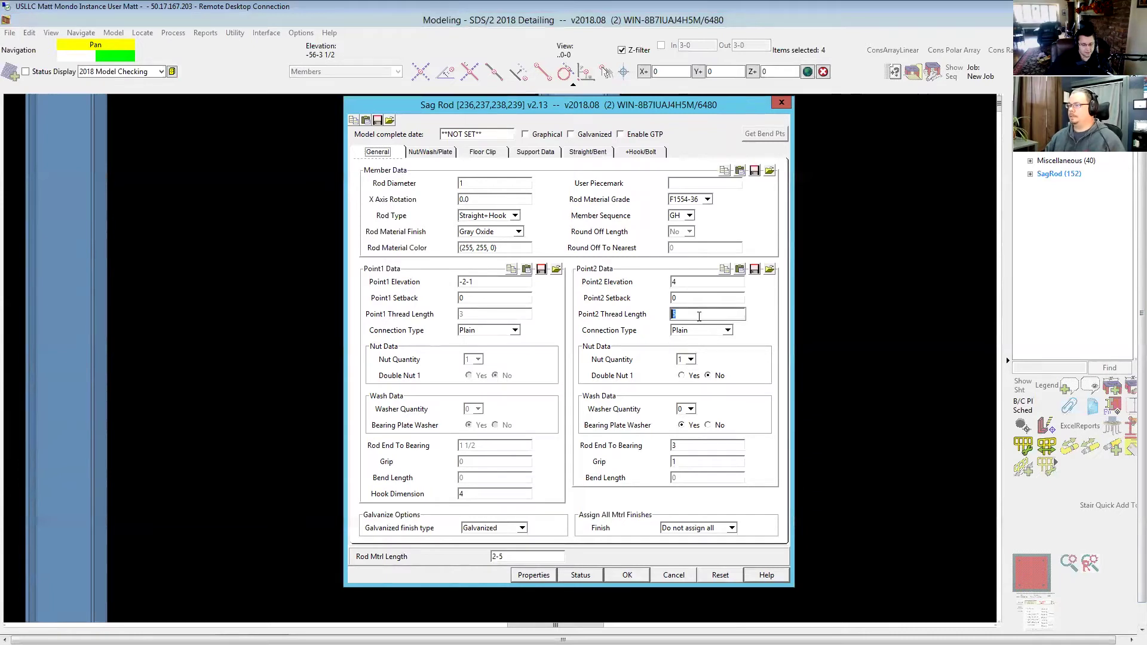
{"action": "type", "text": "10-0"}
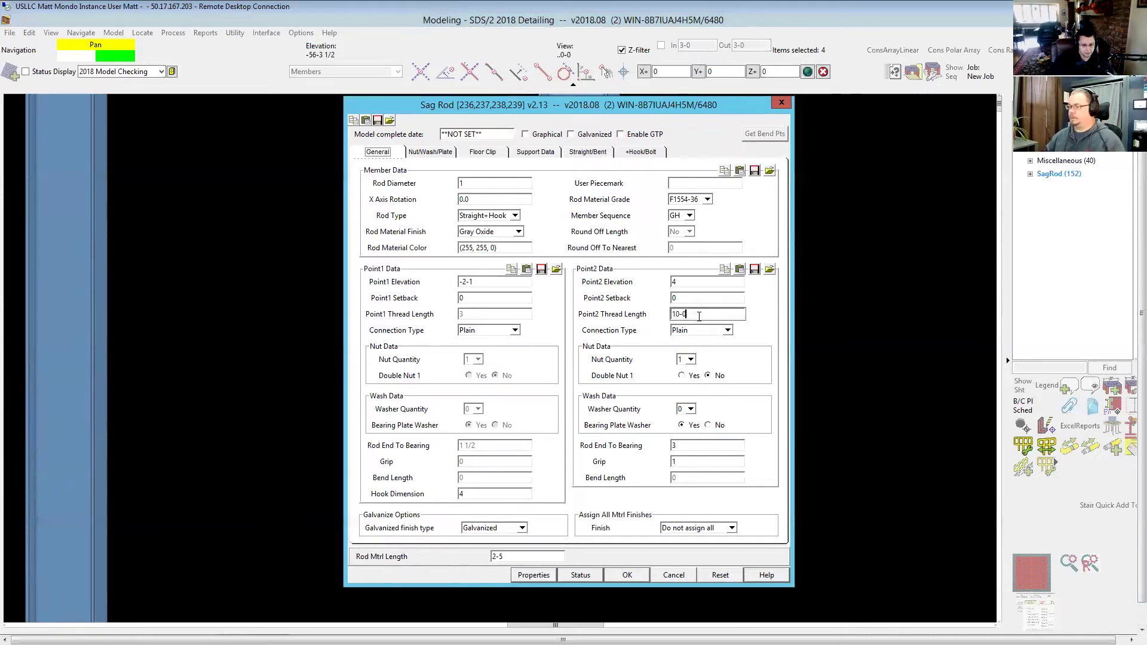
{"action": "key", "text": "Tab"}
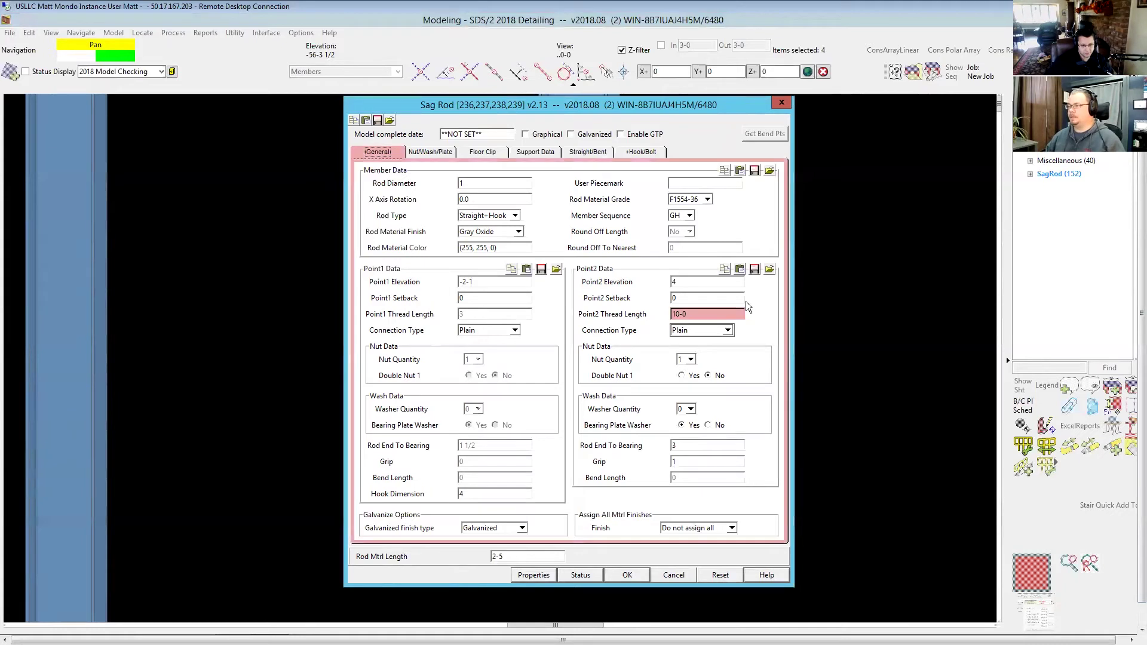
{"action": "key", "text": "shift+Tab"}
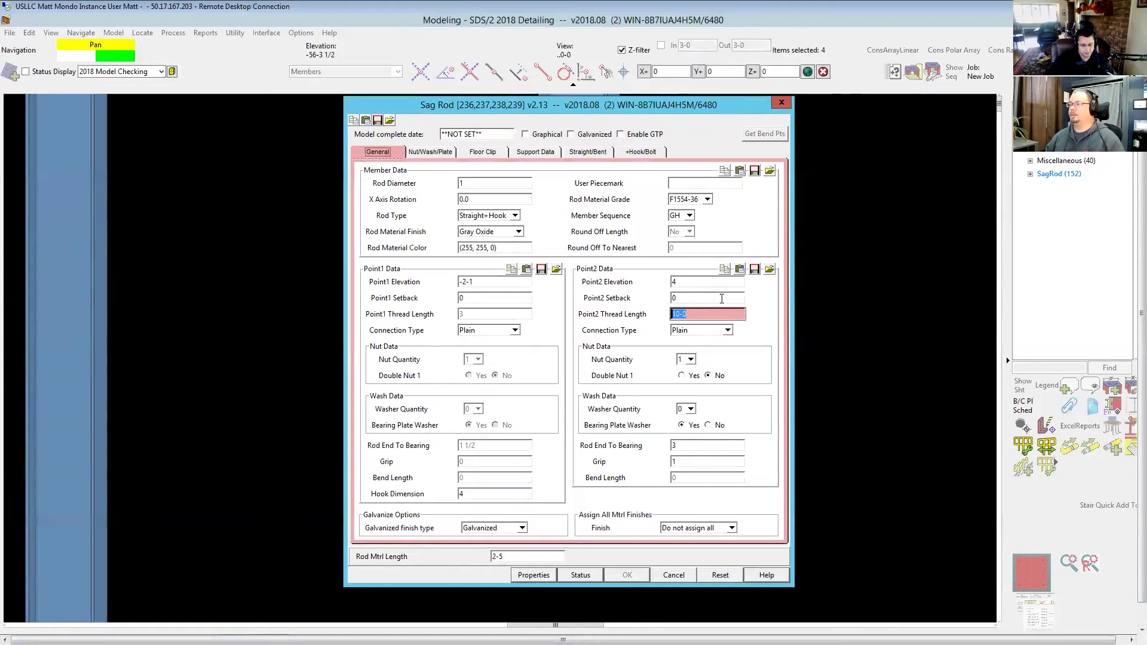
{"action": "left_click", "coordinate": [699, 313]}
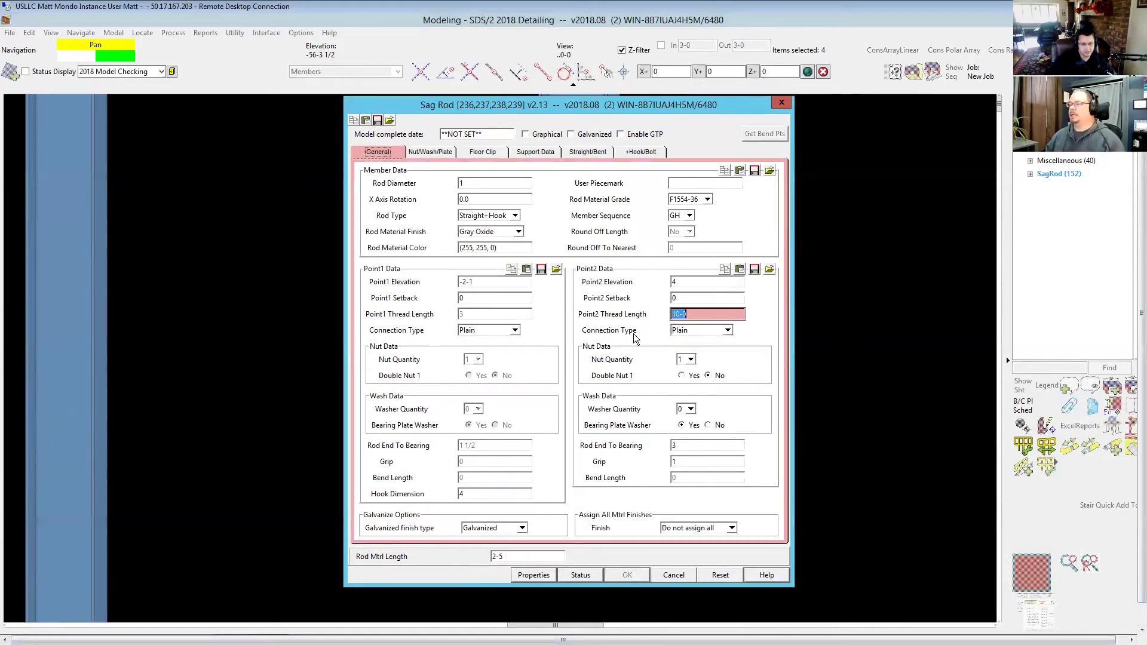
{"action": "mouse_move", "coordinate": [699, 313]}
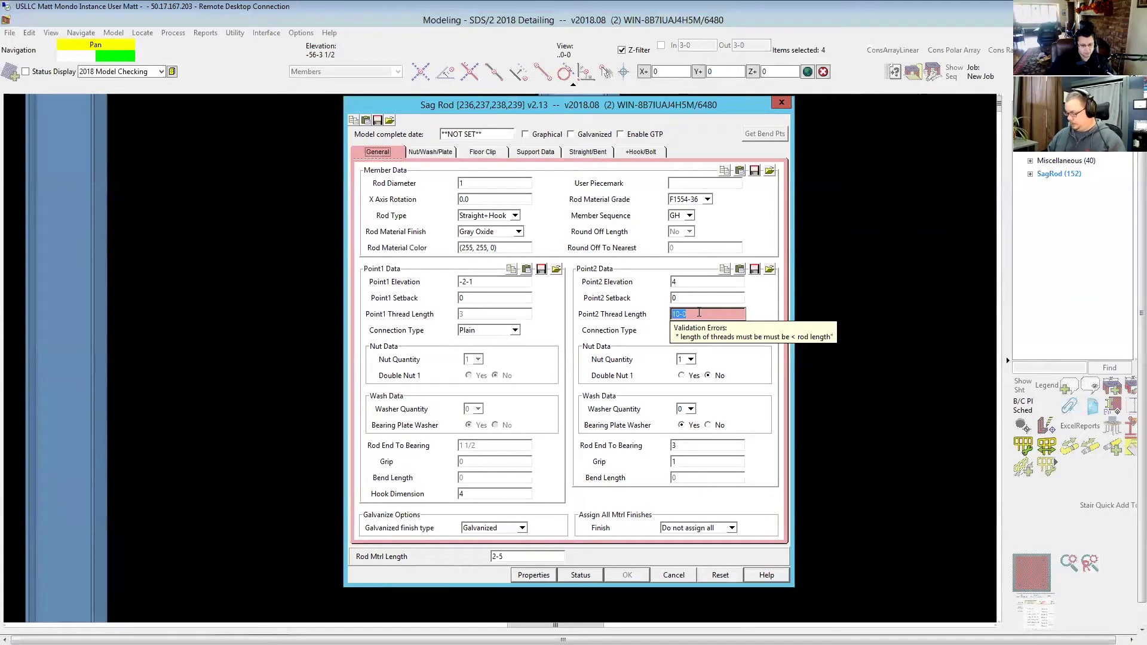
{"action": "type", "text": "5"}
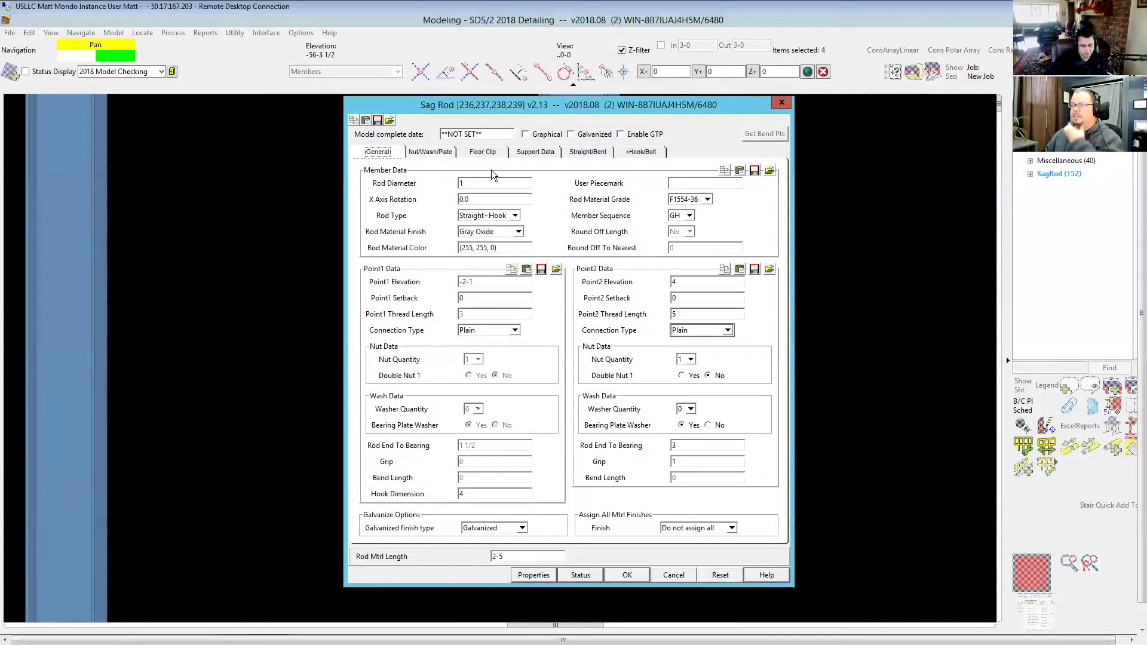
Set Point2 to two nuts and two washers, with no bearing plate washer.
{"action": "left_click", "coordinate": [686, 359]}
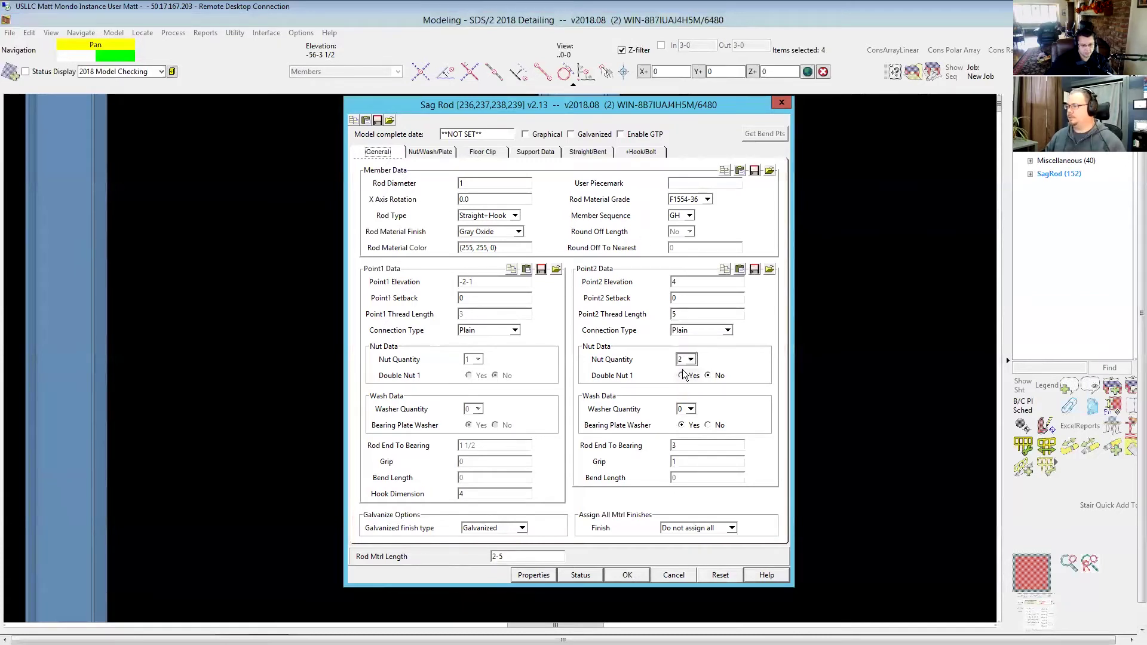
{"action": "left_click", "coordinate": [687, 414]}
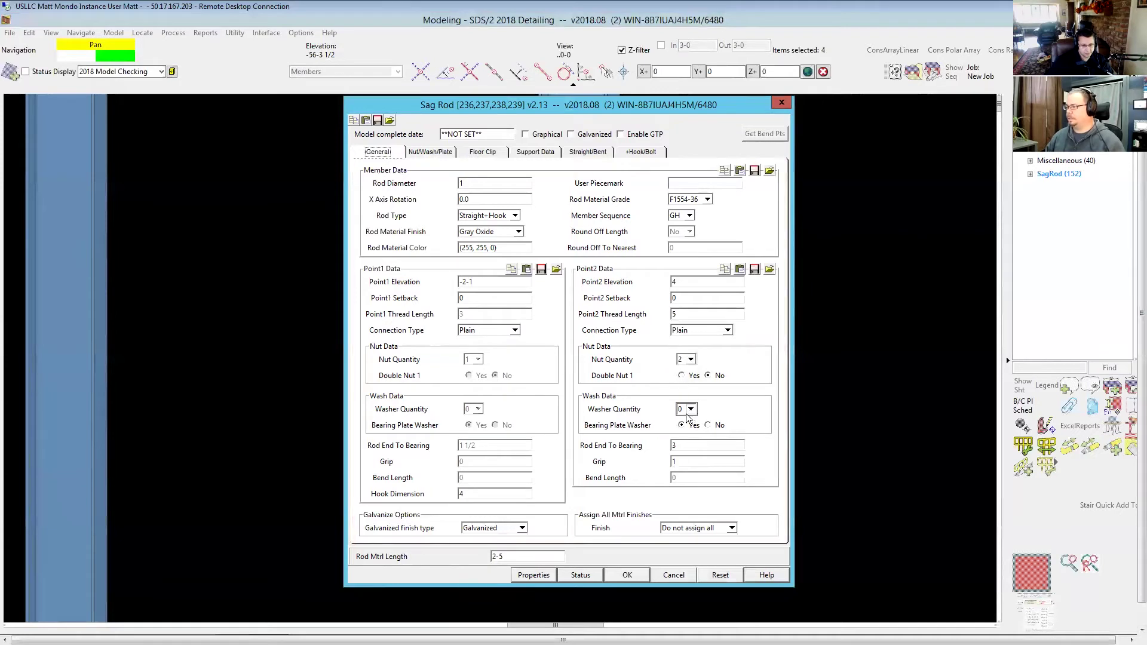
{"action": "left_click", "coordinate": [686, 412]}
{"action": "left_click", "coordinate": [683, 442]}
{"action": "left_click", "coordinate": [707, 425]}
Make washer 1 an A36 square plate, 3 wide and 3/8 thick.
{"action": "left_click", "coordinate": [431, 152]}
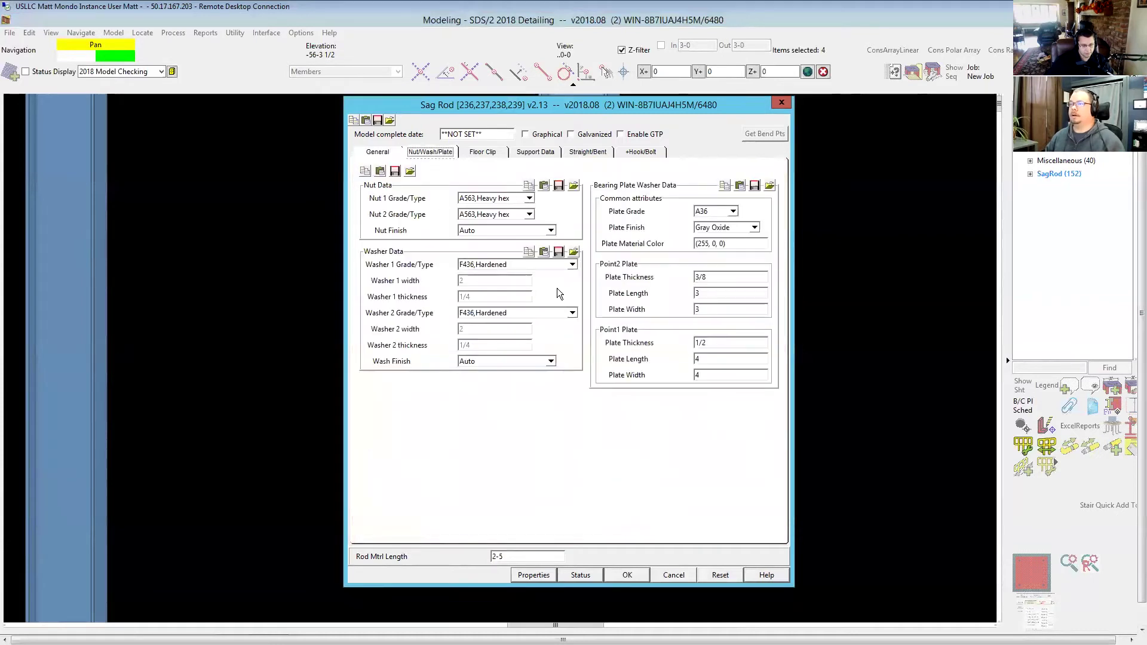
{"action": "left_click", "coordinate": [555, 267]}
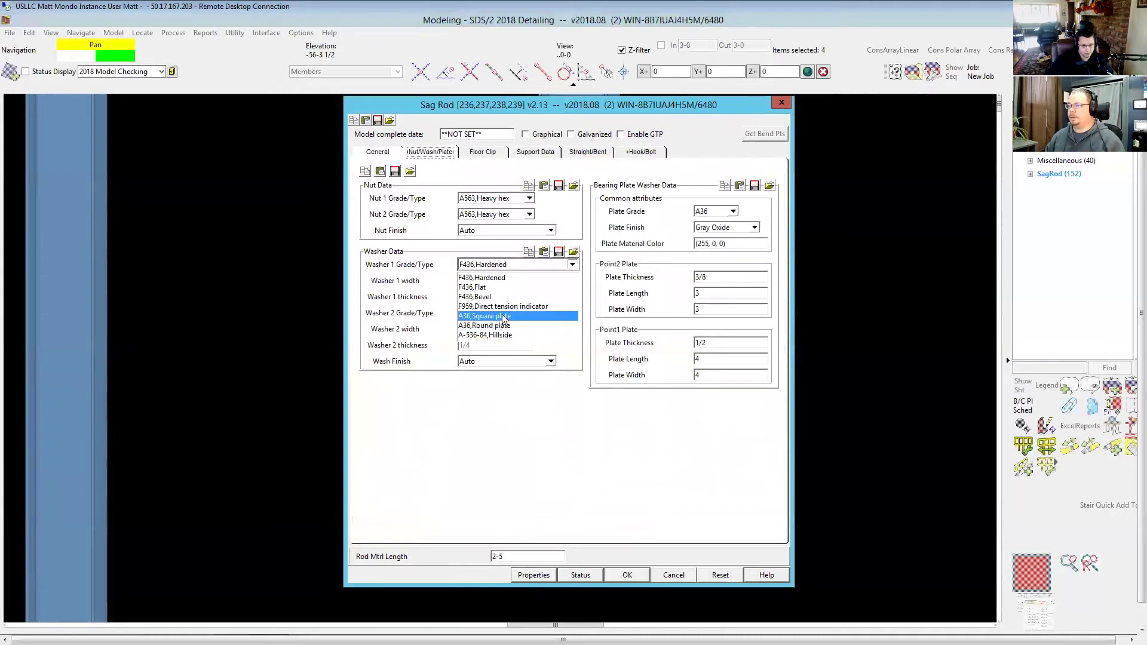
{"action": "left_click", "coordinate": [508, 315]}
{"action": "double_click", "coordinate": [518, 283]}
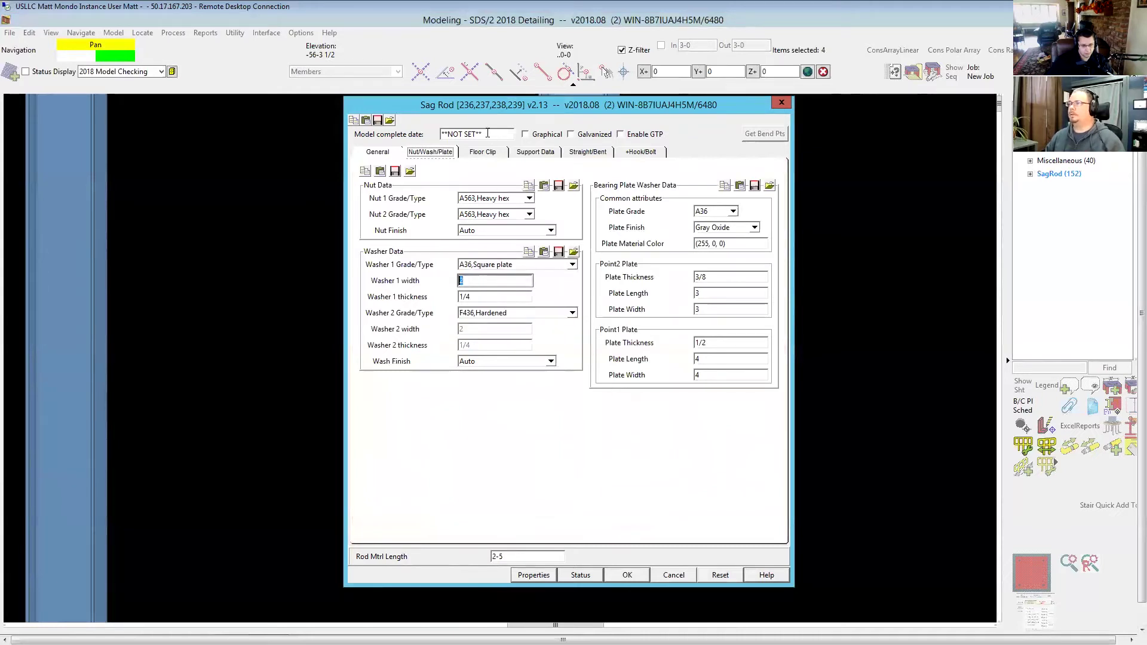
{"action": "left_click", "coordinate": [383, 152]}
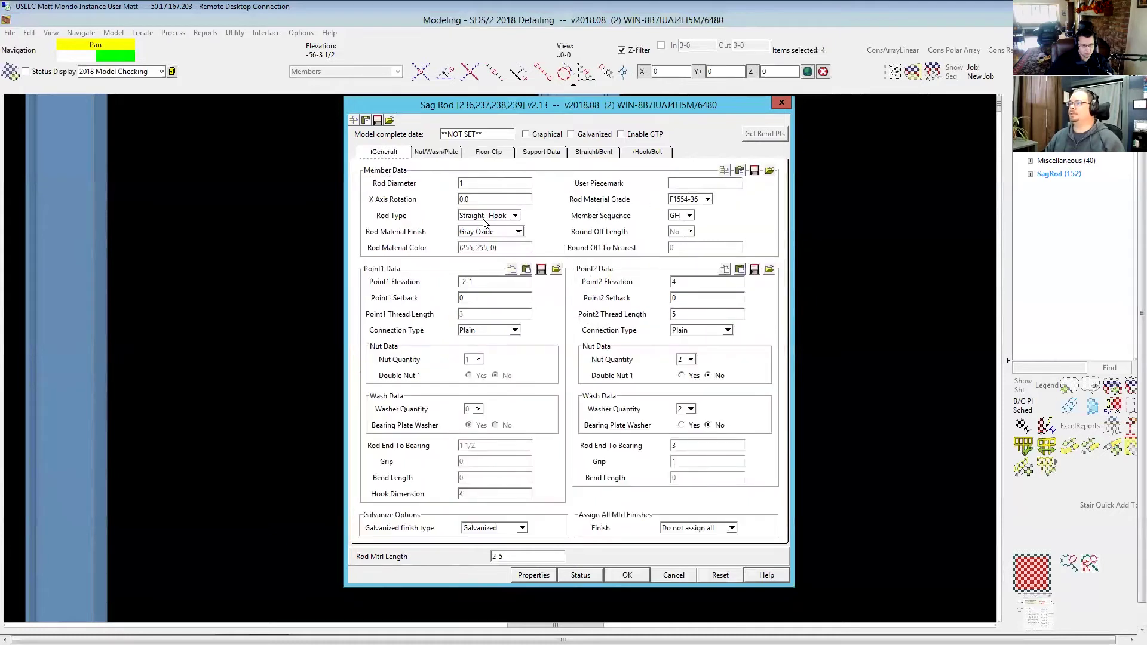
{"action": "left_click", "coordinate": [436, 151]}
{"action": "double_click", "coordinate": [484, 281]}
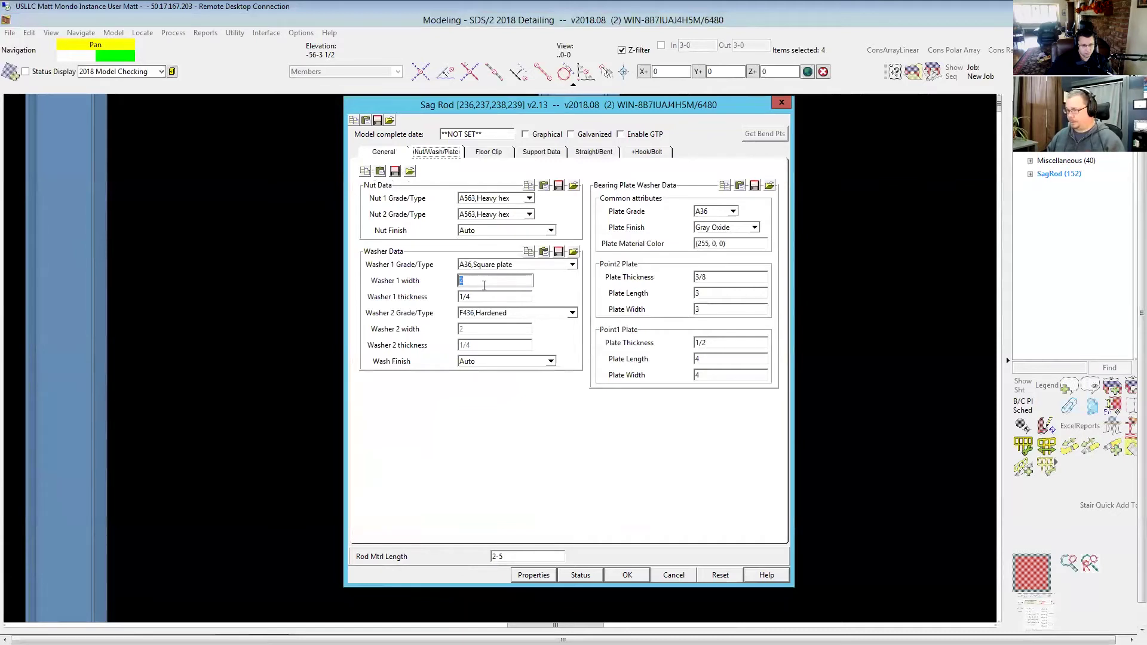
{"action": "type", "text": "3"}
{"action": "key", "text": "Tab"}
{"action": "type", "text": "3/8"}
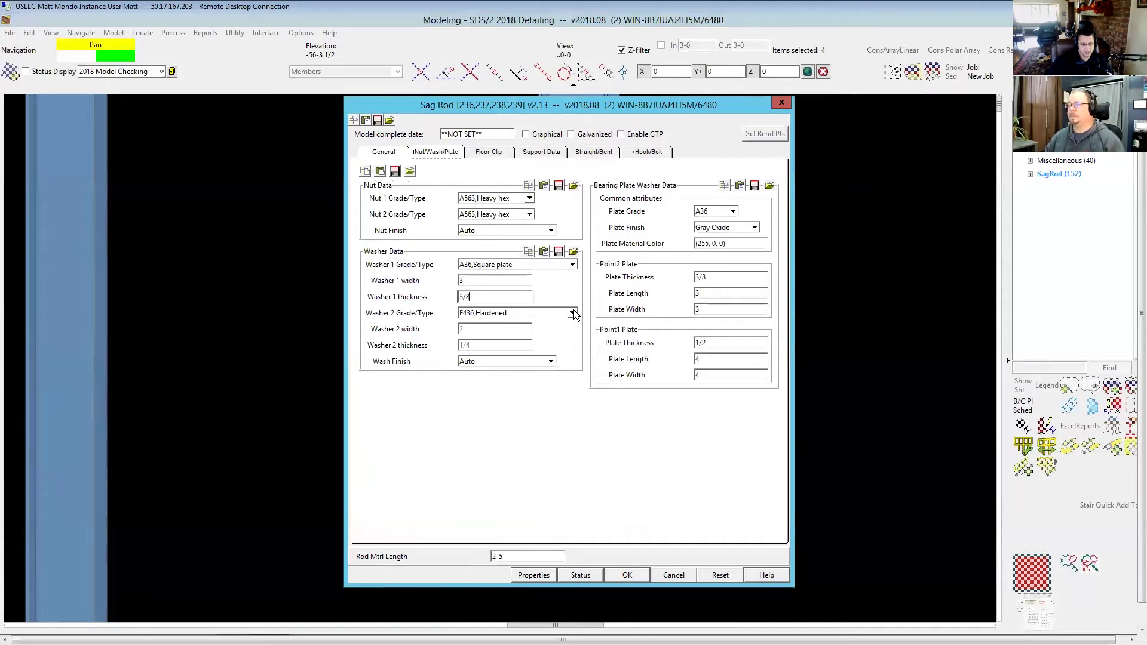
Make washer 2 an A36 square plate as well and apply the rod changes.
{"action": "left_click", "coordinate": [541, 314]}
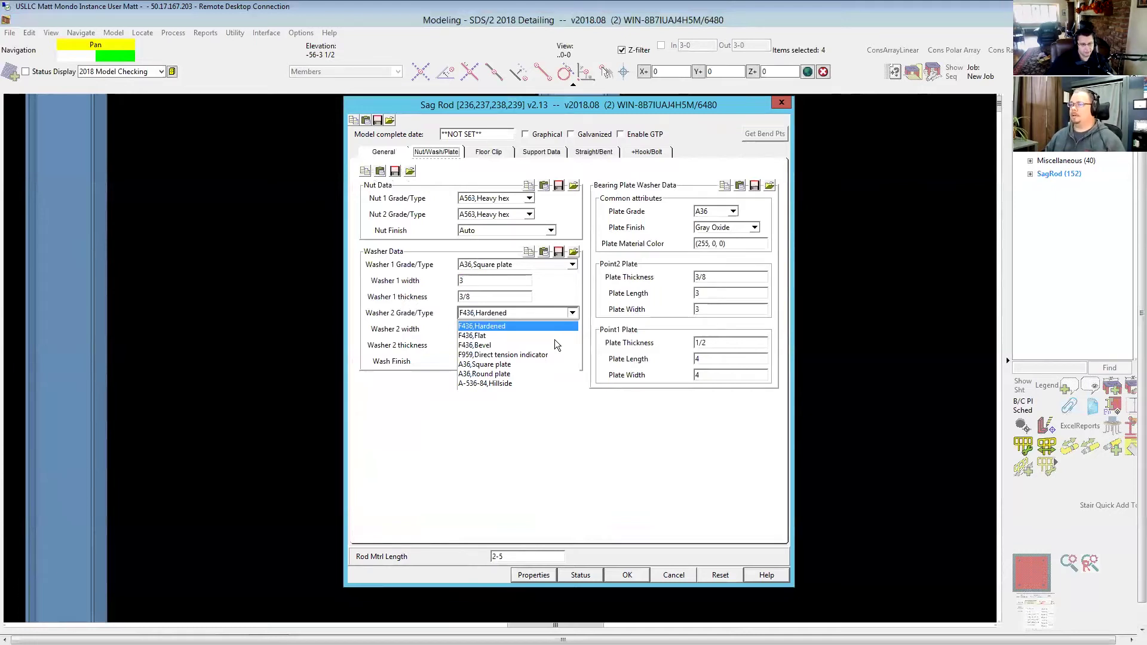
{"action": "left_click", "coordinate": [493, 367]}
{"action": "left_click", "coordinate": [511, 329]}
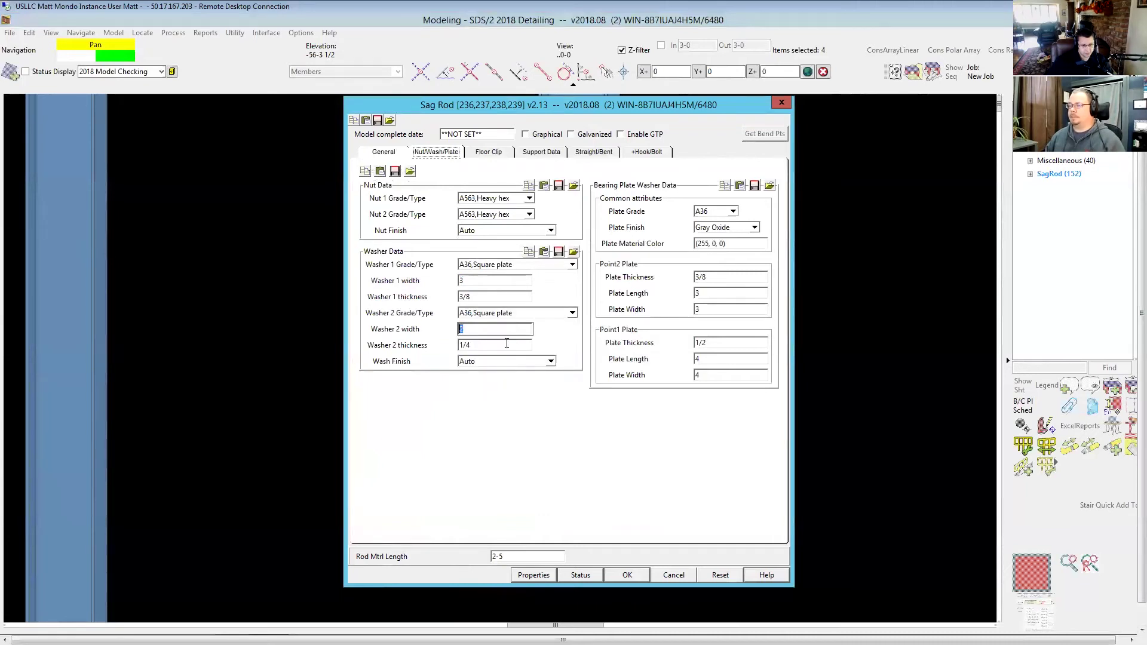
{"action": "left_click", "coordinate": [630, 574]}
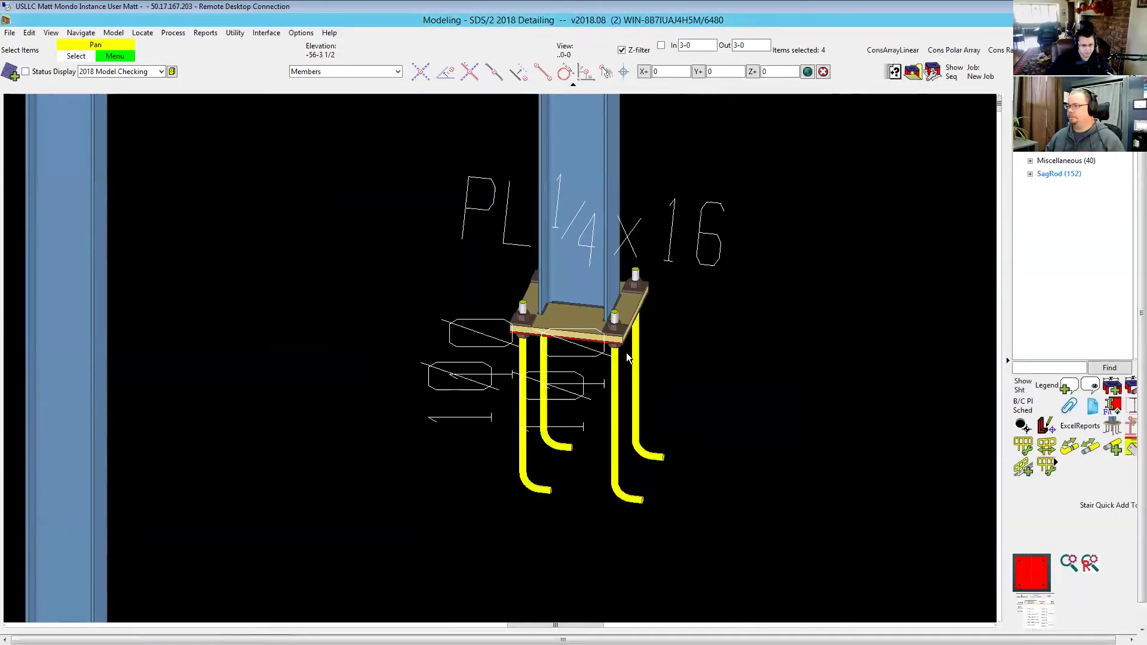
Delete the green leveling plate beneath the base plate.
{"action": "scroll", "coordinate": [626, 353], "scroll_direction": "up", "scroll_amount": 10}
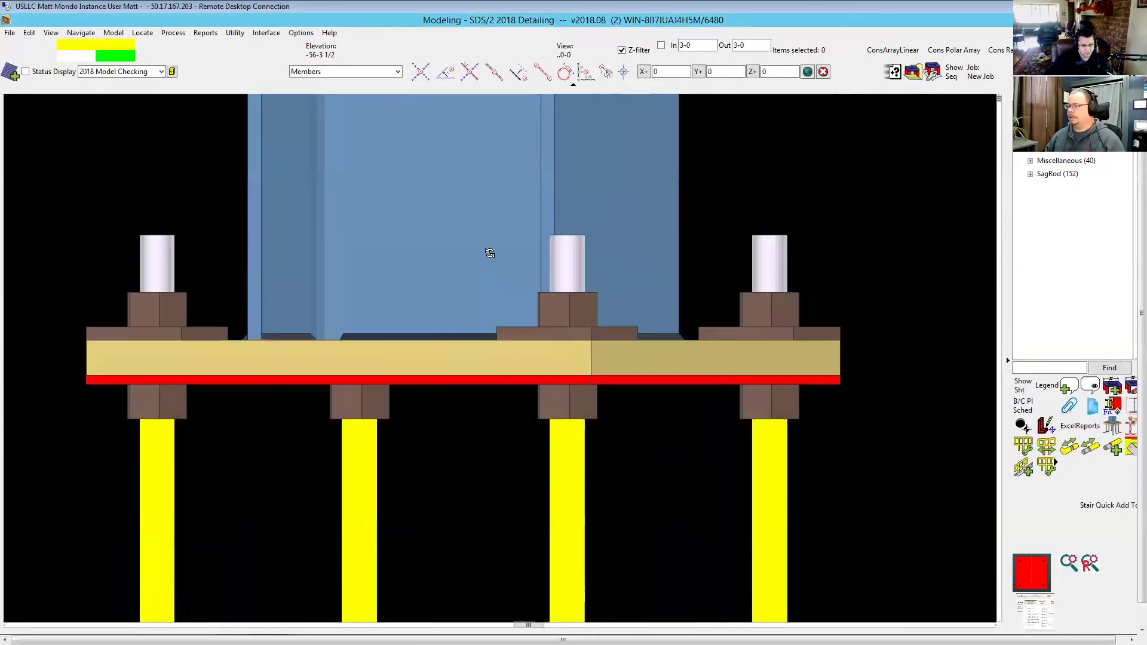
{"action": "middle_click_drag", "start_coordinate": [490, 254], "coordinate": [671, 500]}
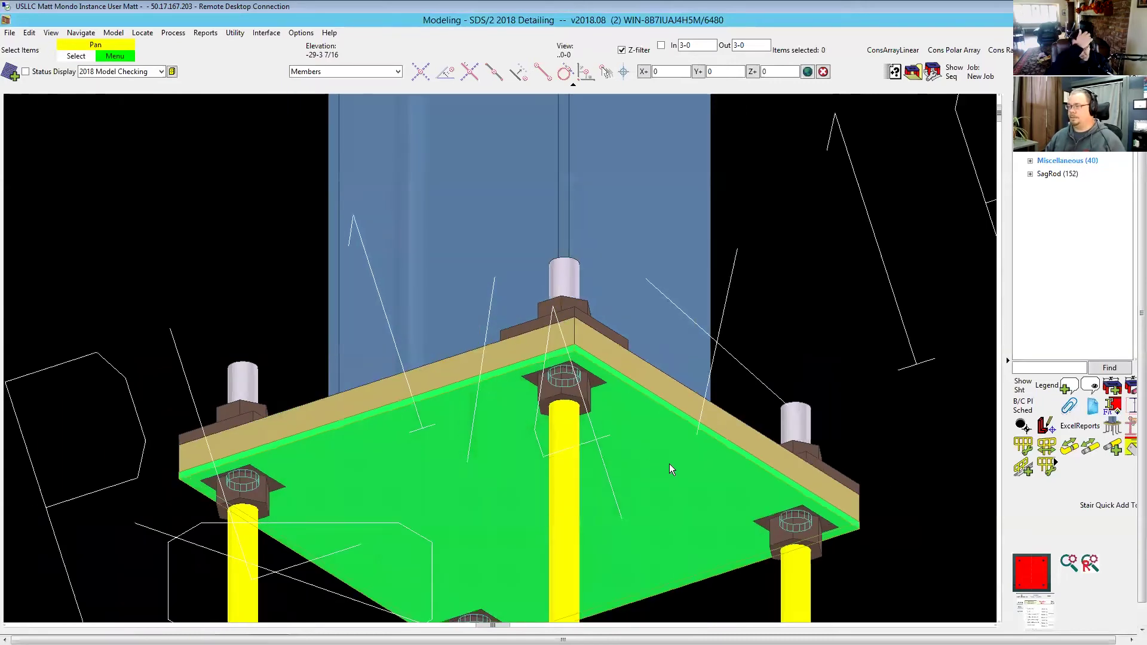
{"action": "key", "text": "Delete"}
{"action": "key", "text": "Return"}
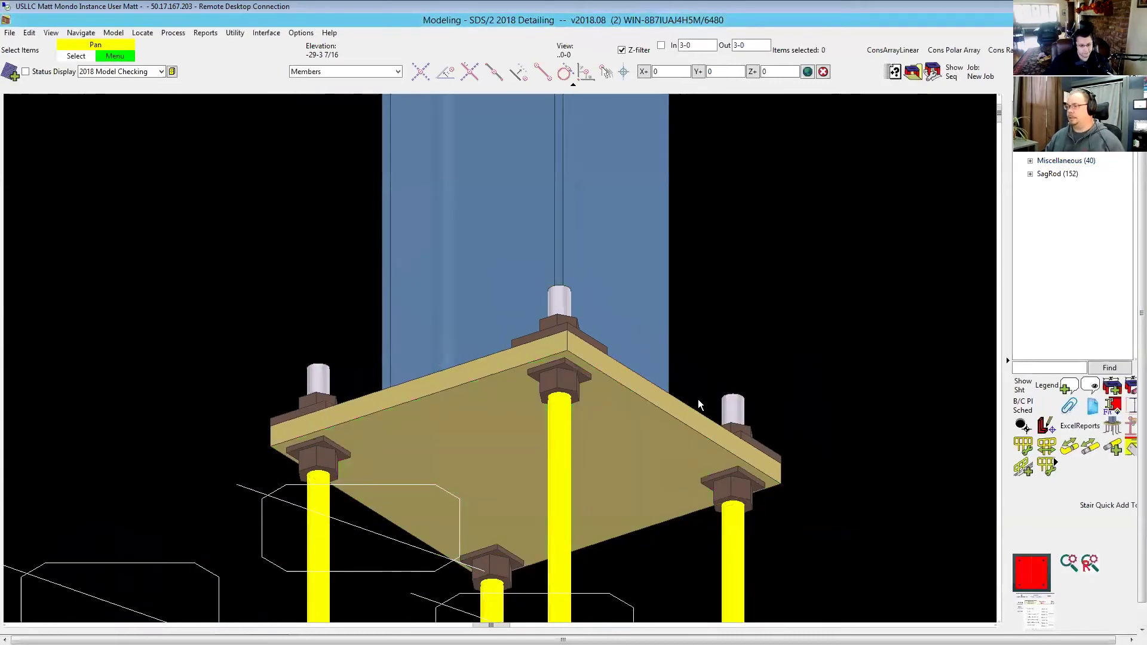
Turn to a front elevation and window-select all four anchor rods.
{"action": "scroll", "coordinate": [589, 333], "scroll_direction": "up", "scroll_amount": 5}
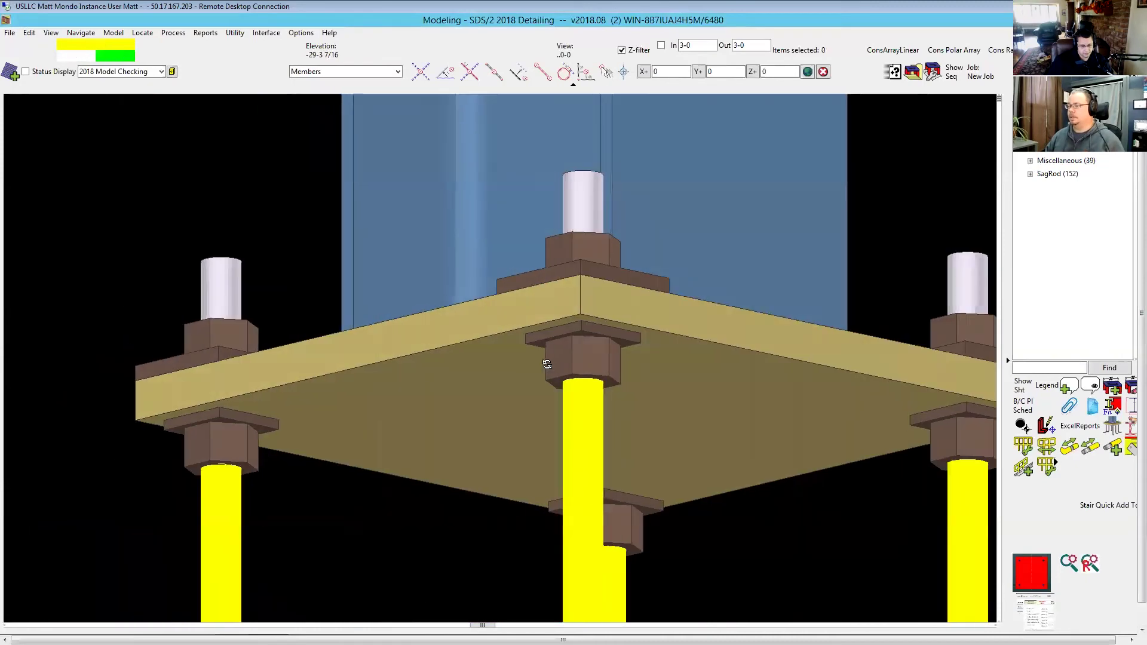
{"action": "middle_click_drag", "start_coordinate": [533, 367], "coordinate": [645, 389]}
{"action": "scroll", "coordinate": [521, 252], "scroll_direction": "down", "scroll_amount": 10}
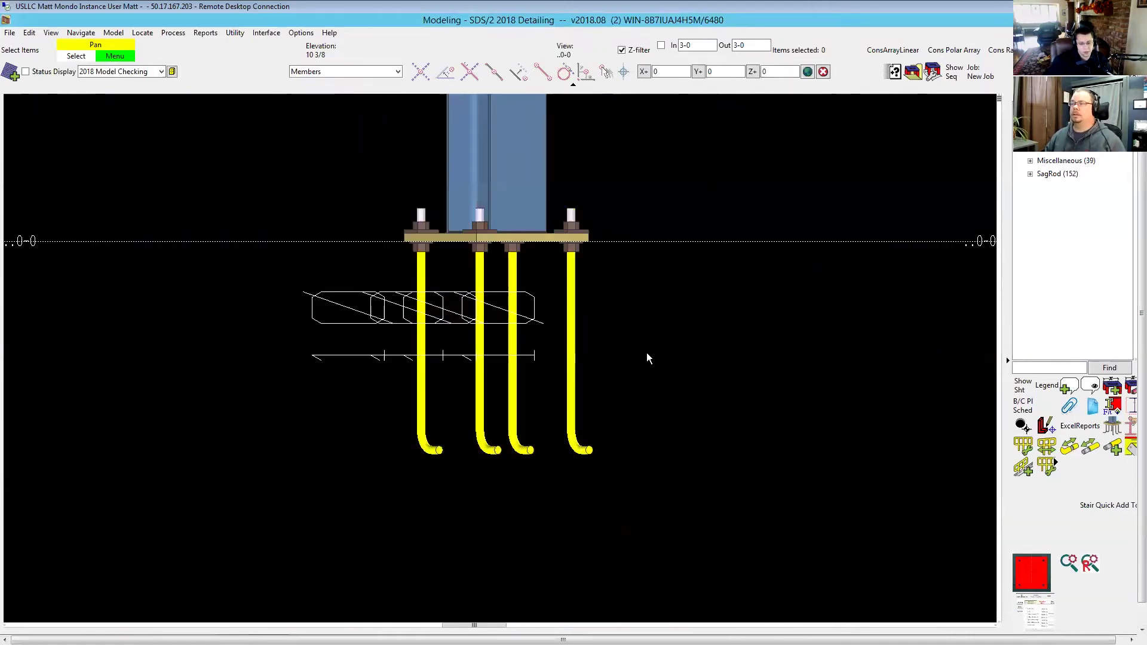
{"action": "left_click_drag", "start_coordinate": [654, 396], "coordinate": [259, 361]}
Check the selected rods' settings and close them without changes.
{"action": "right_click", "coordinate": [259, 361]}
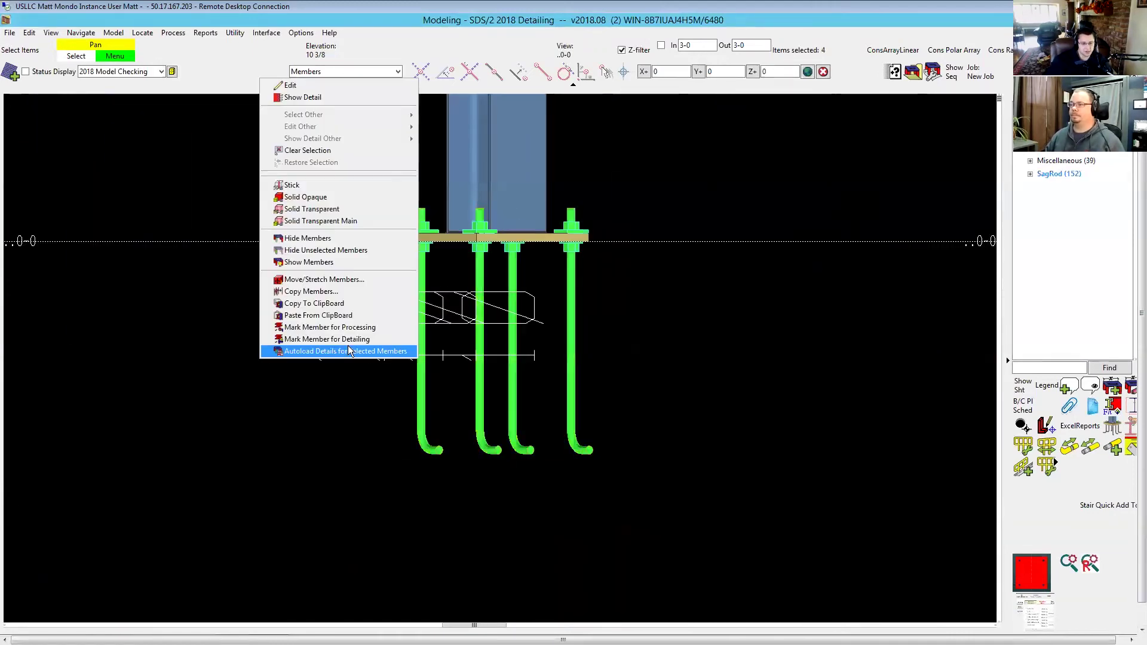
{"action": "left_click", "coordinate": [290, 86]}
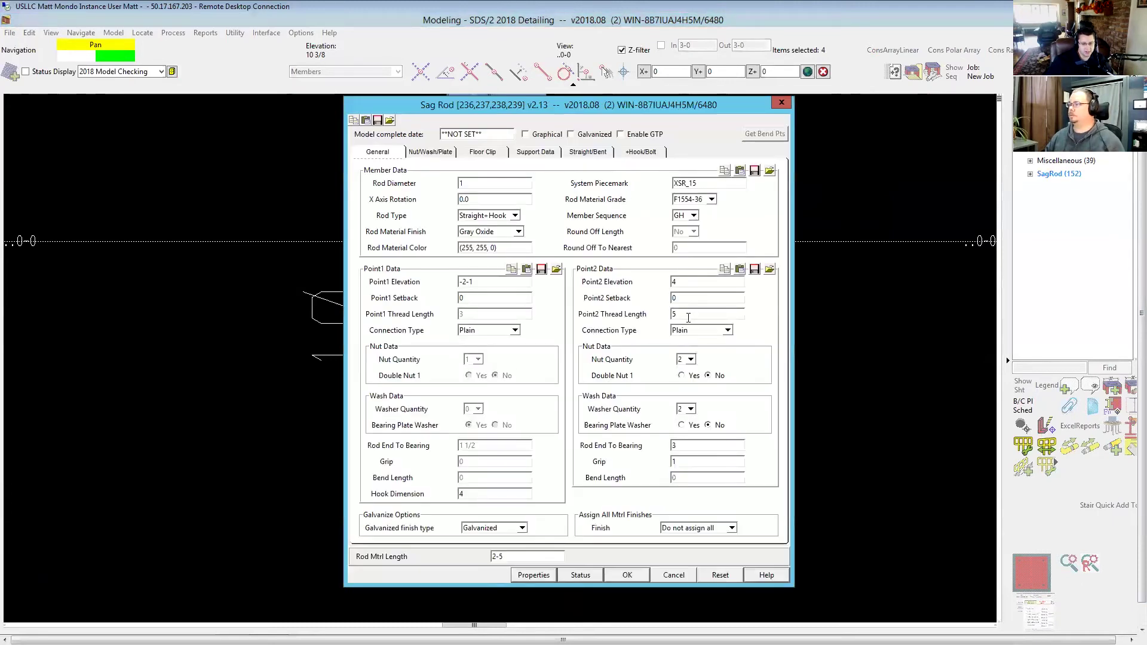
{"action": "left_click", "coordinate": [689, 317]}
{"action": "key", "text": "Return"}
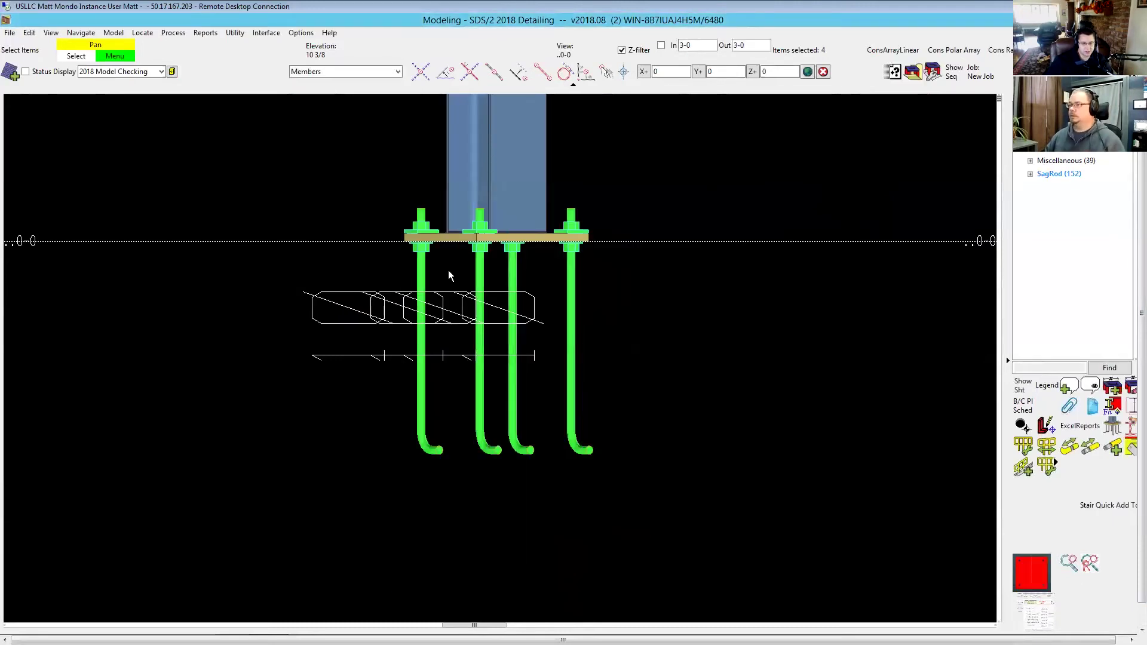
{"action": "scroll", "coordinate": [452, 251], "scroll_direction": "up", "scroll_amount": 5}
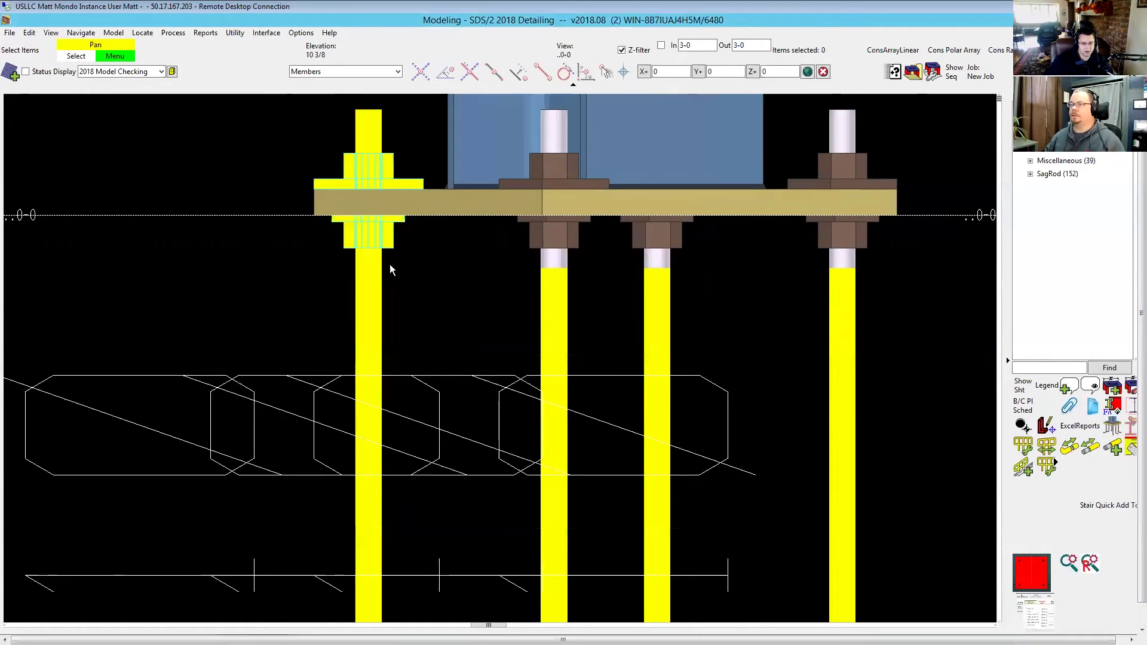
{"action": "scroll", "coordinate": [474, 303], "scroll_direction": "down", "scroll_amount": 5}
In plan view, zoom to the base plate and delete the four existing anchor rods.
{"action": "key", "text": "p"}
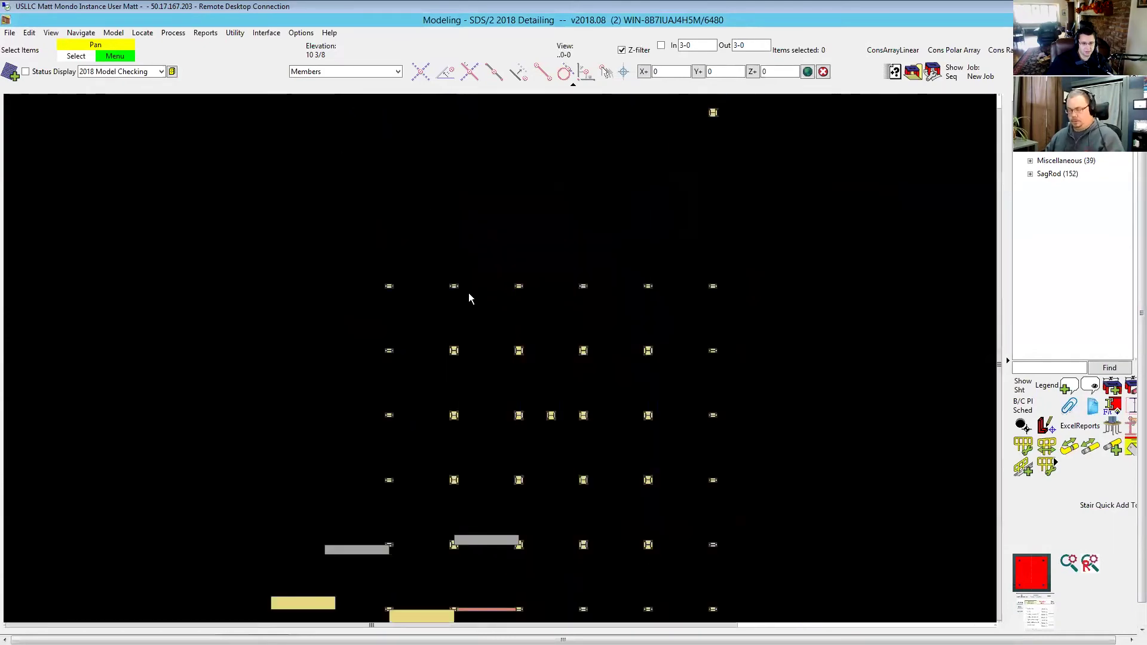
{"action": "scroll", "coordinate": [461, 286], "scroll_direction": "down", "scroll_amount": 2}
{"action": "scroll", "coordinate": [625, 115], "scroll_direction": "up", "scroll_amount": 2}
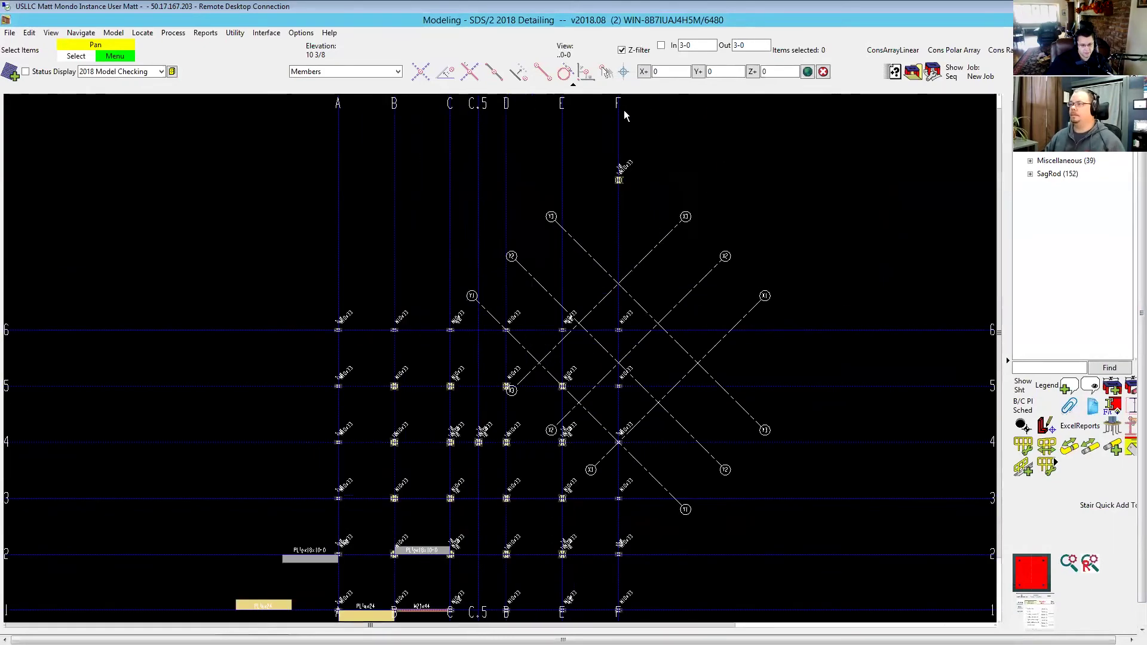
{"action": "scroll", "coordinate": [670, 179], "scroll_direction": "up", "scroll_amount": 5}
{"action": "scroll", "coordinate": [523, 334], "scroll_direction": "up", "scroll_amount": 2}
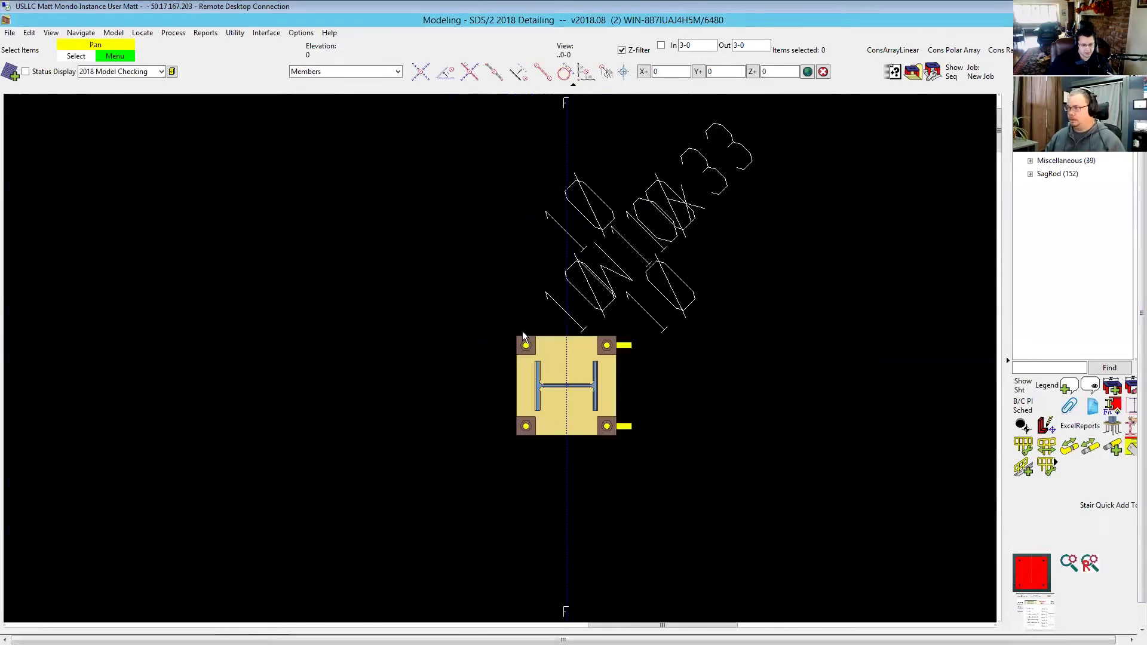
{"action": "left_click", "coordinate": [524, 345]}
{"action": "key", "text": "Delete"}
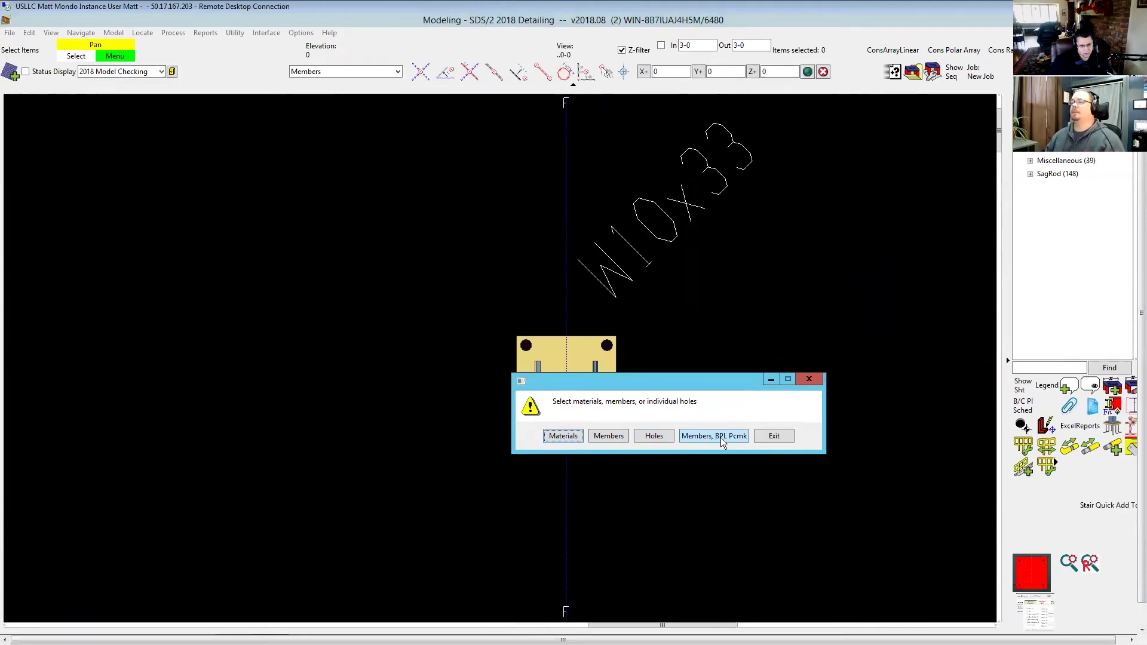
Choose the 'Members, BPL Pcmk' option to place rods by column base plate mark.
{"action": "left_click", "coordinate": [721, 438]}
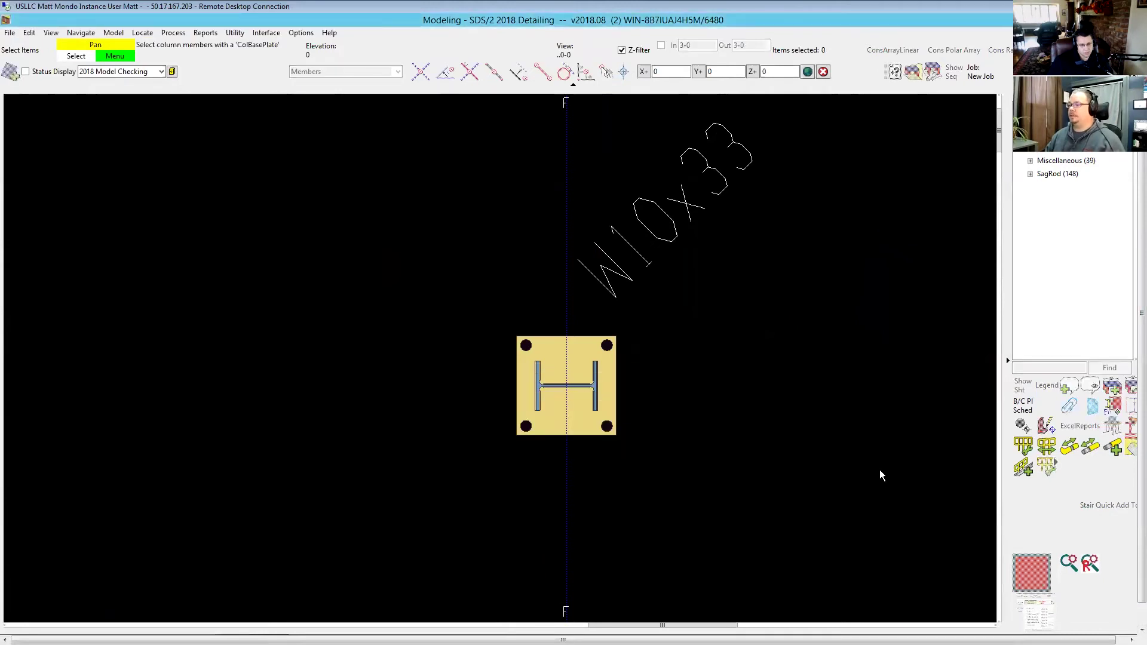
Pick the grid F W10x33 column, enter base plate mark bp1, and accept the SagRodTool settings.
{"action": "left_click_drag", "start_coordinate": [854, 491], "coordinate": [301, 257]}
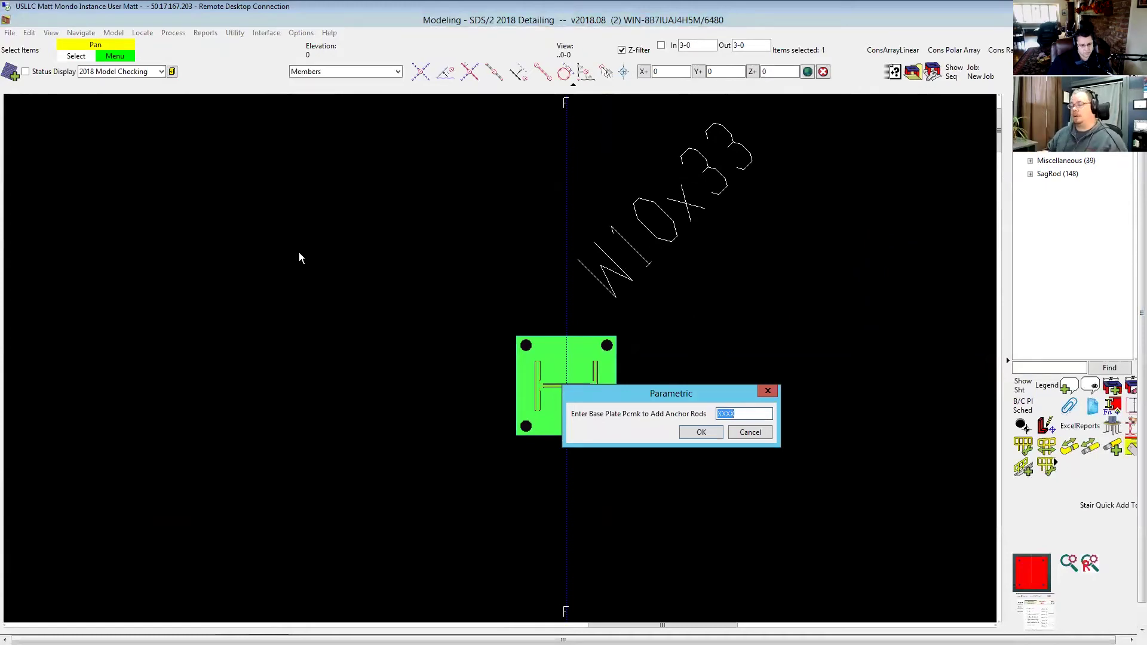
{"action": "type", "text": "bp1"}
{"action": "key", "text": "Return"}
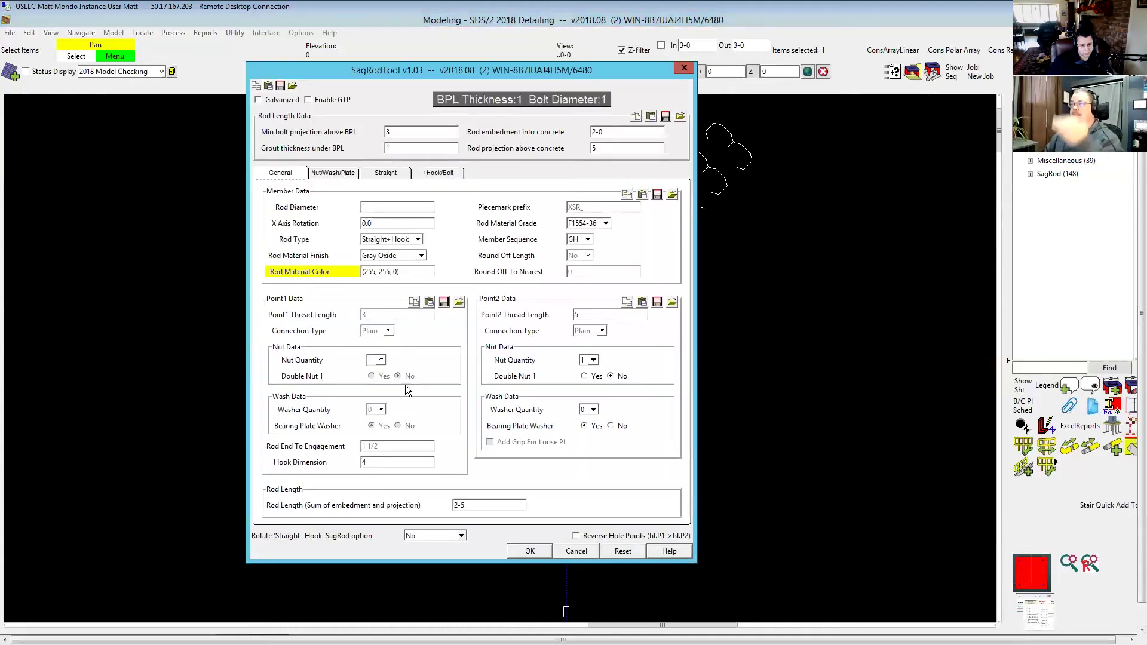
{"action": "left_click", "coordinate": [577, 550]}
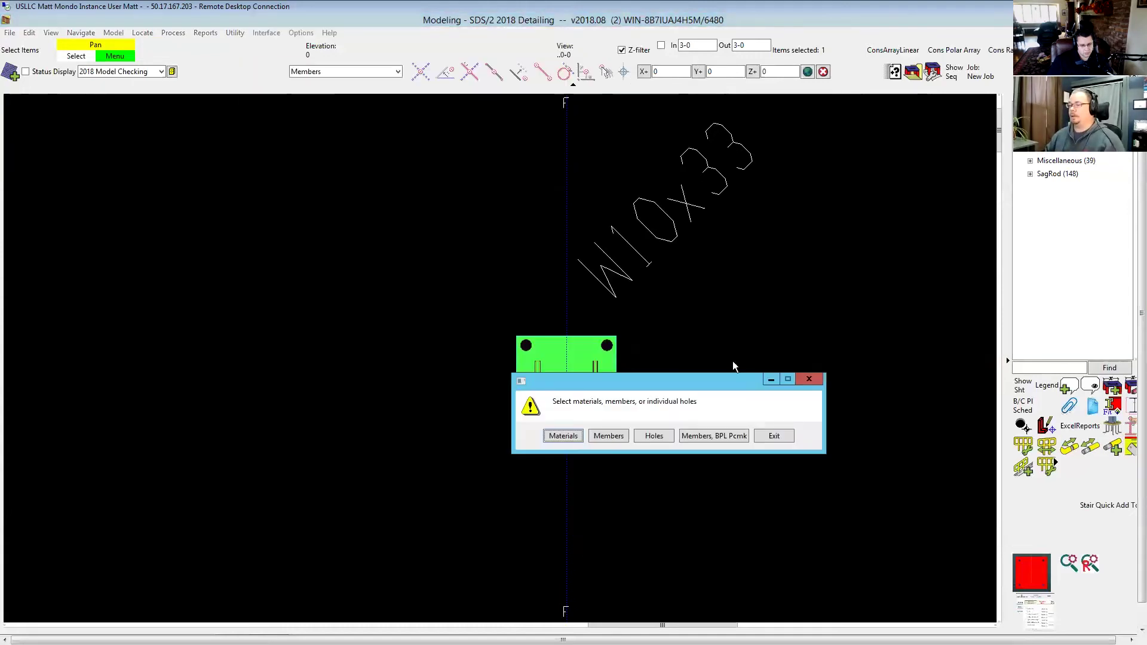
Rerun 'Members, BP Pcmk' on the column, dismiss the missing-hole alert, and exit the tool.
{"action": "left_click", "coordinate": [723, 434]}
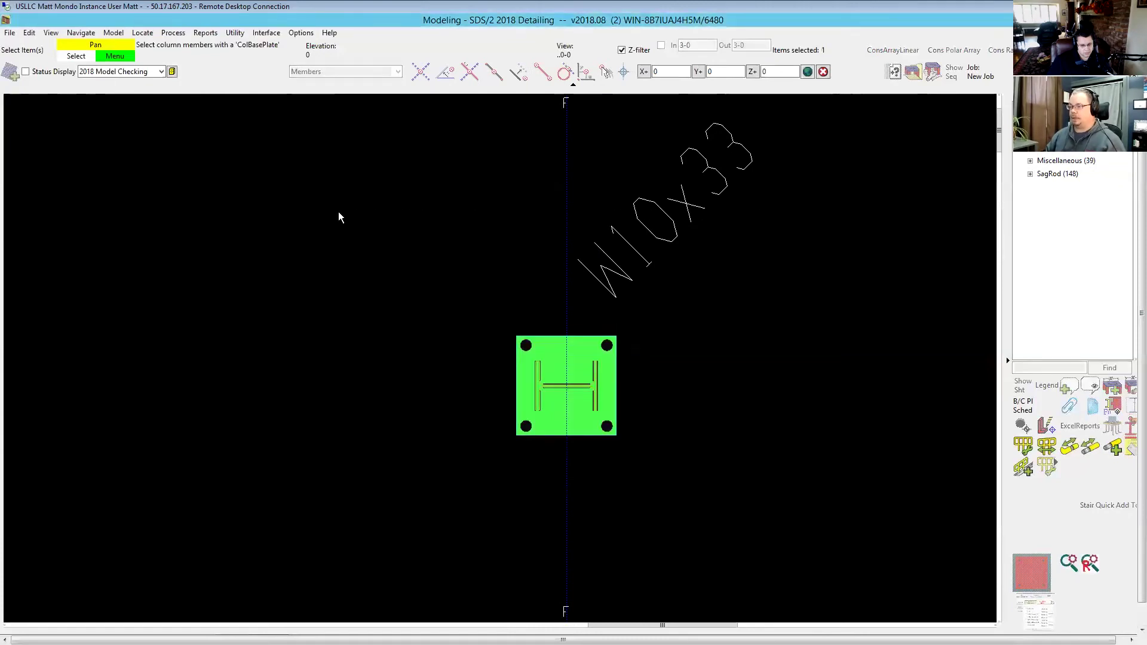
{"action": "key", "text": "Return"}
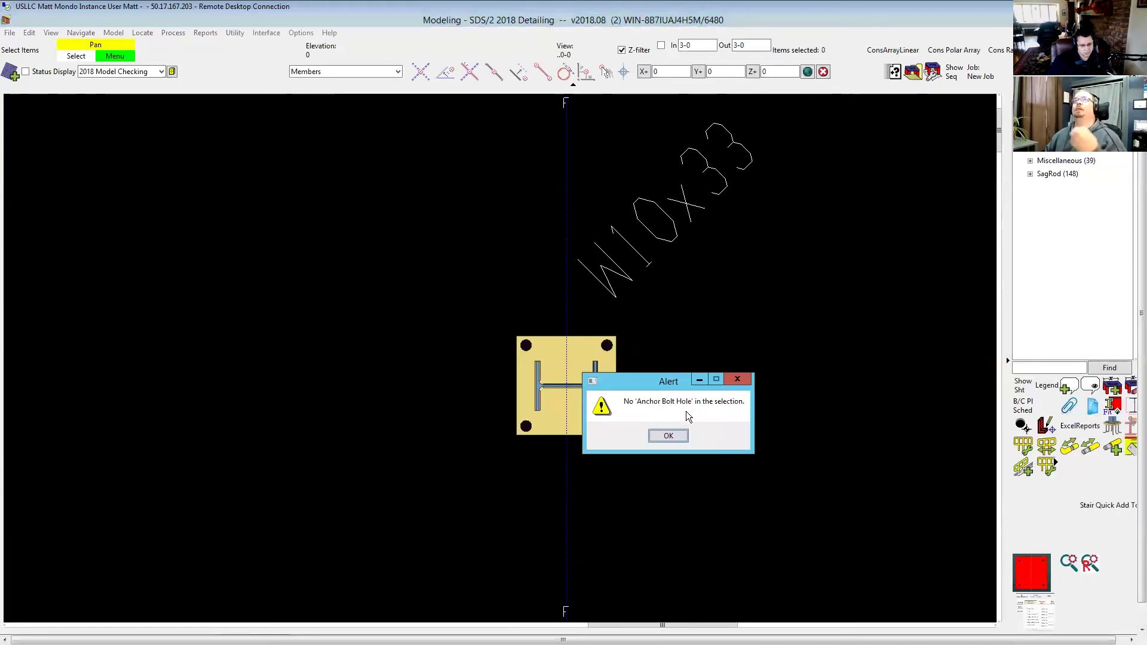
{"action": "left_click", "coordinate": [669, 436]}
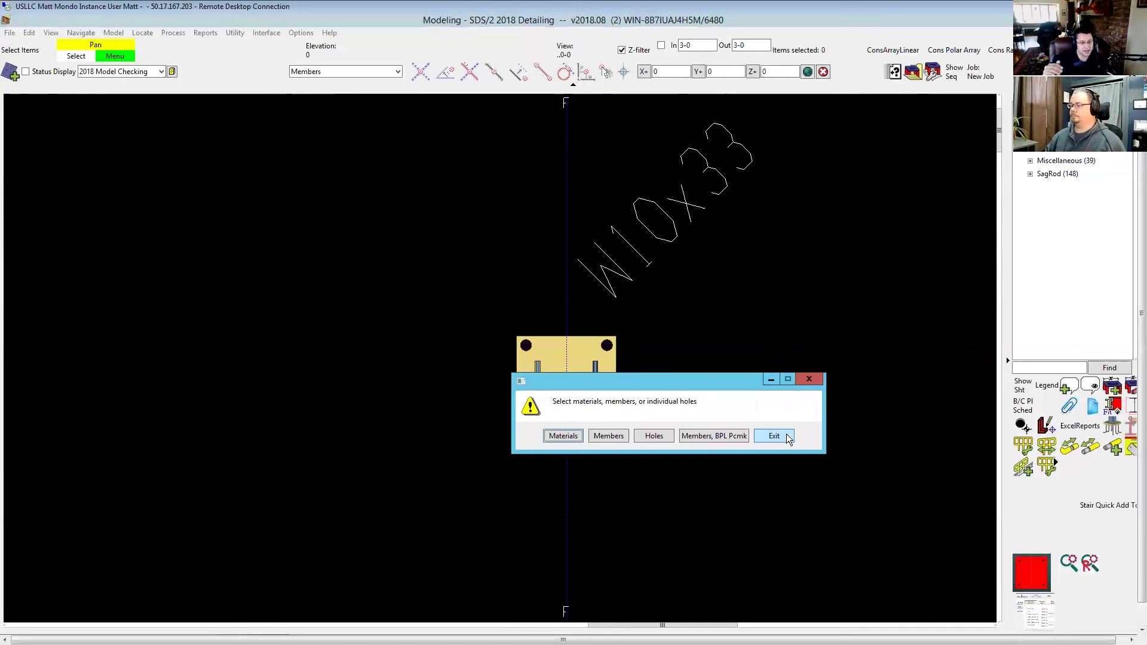
{"action": "left_click", "coordinate": [786, 436]}
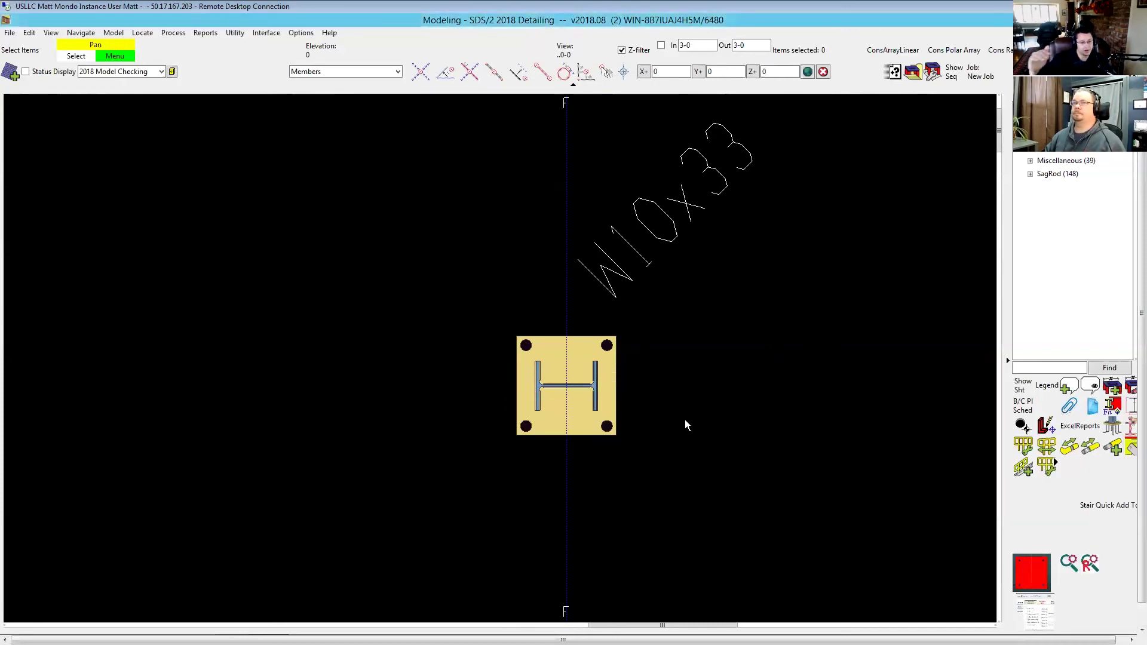
Orbit into a 3-D view of the new rods and open one anchor rod's settings.
{"action": "scroll", "coordinate": [641, 242], "scroll_direction": "down", "scroll_amount": 5}
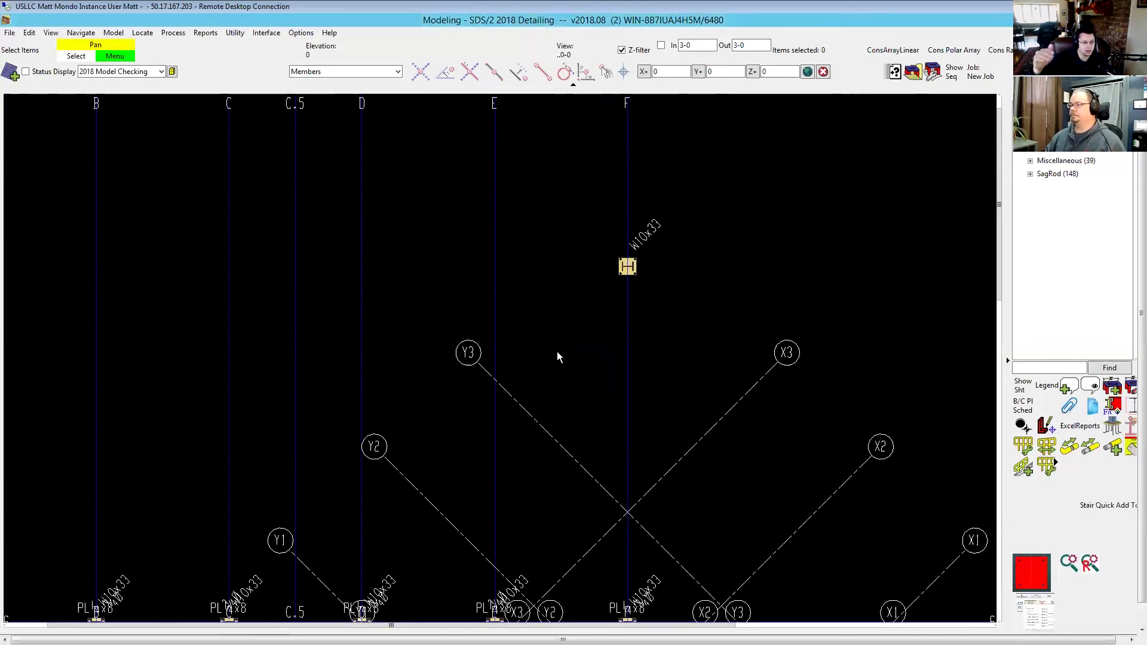
{"action": "scroll", "coordinate": [557, 357], "scroll_direction": "down", "scroll_amount": 3}
{"action": "scroll", "coordinate": [566, 479], "scroll_direction": "up", "scroll_amount": 10}
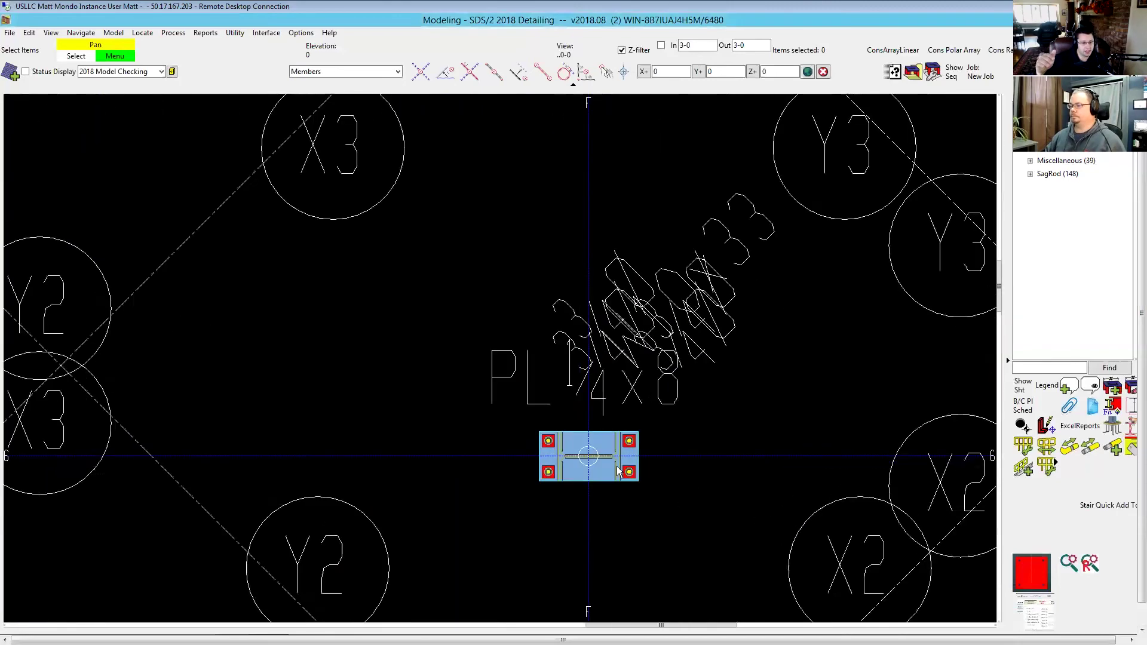
{"action": "scroll", "coordinate": [619, 472], "scroll_direction": "up", "scroll_amount": 3}
{"action": "middle_click_drag", "start_coordinate": [647, 454], "coordinate": [703, 598]}
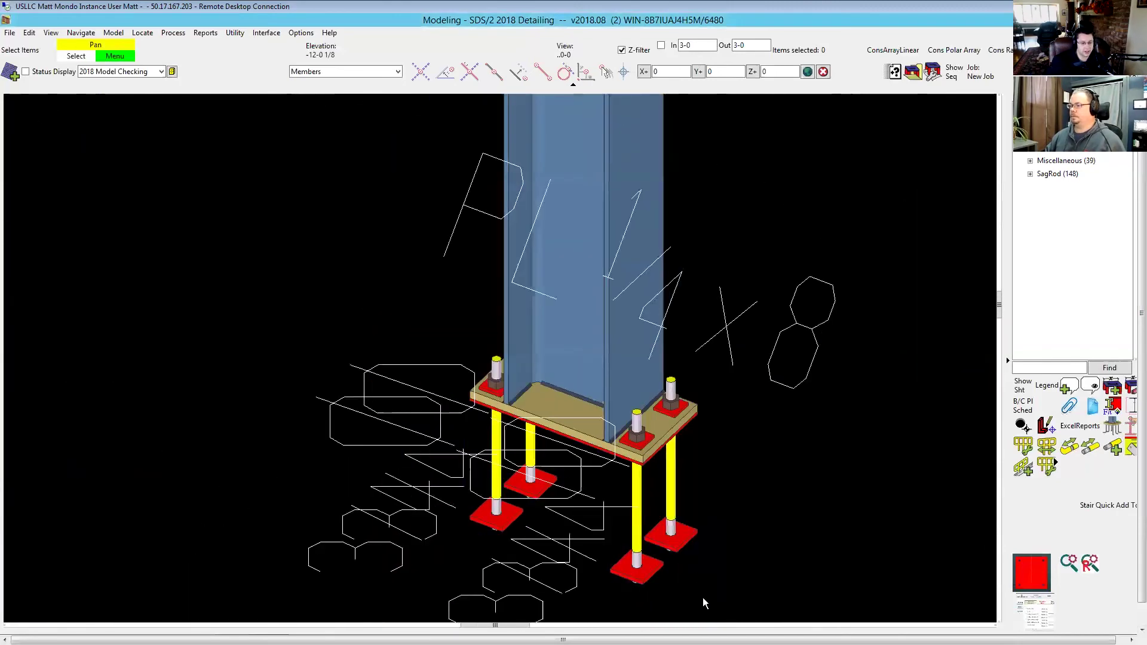
{"action": "scroll", "coordinate": [600, 413], "scroll_direction": "up", "scroll_amount": 2}
{"action": "scroll", "coordinate": [621, 401], "scroll_direction": "up", "scroll_amount": 3}
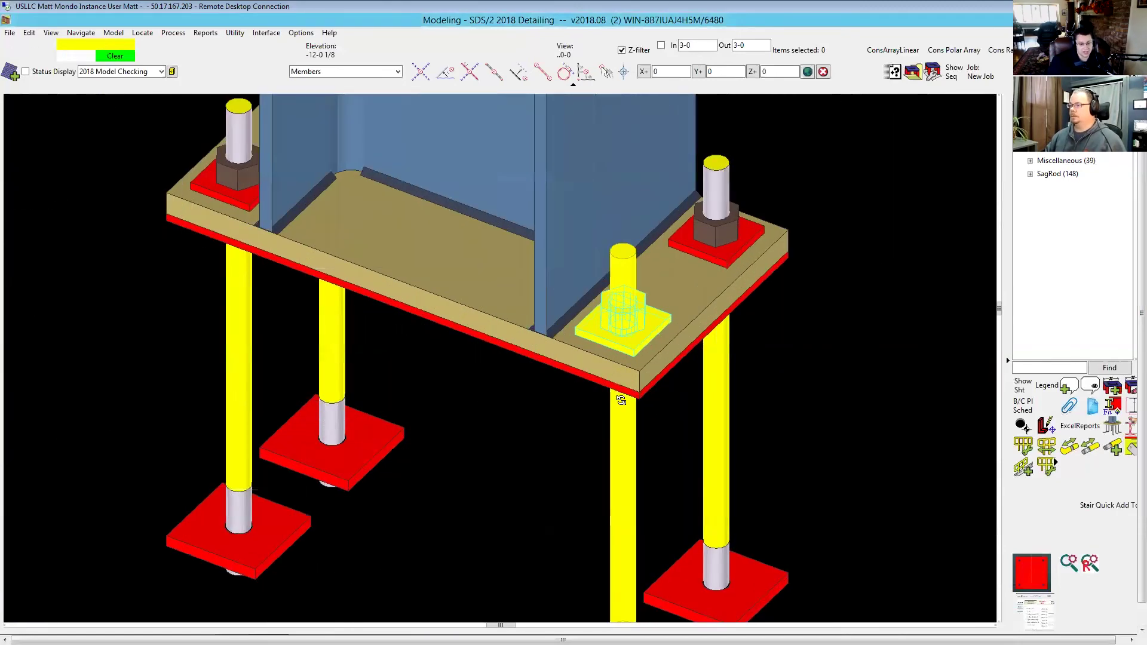
{"action": "scroll", "coordinate": [631, 425], "scroll_direction": "down", "scroll_amount": 2}
{"action": "double_click", "coordinate": [631, 425]}
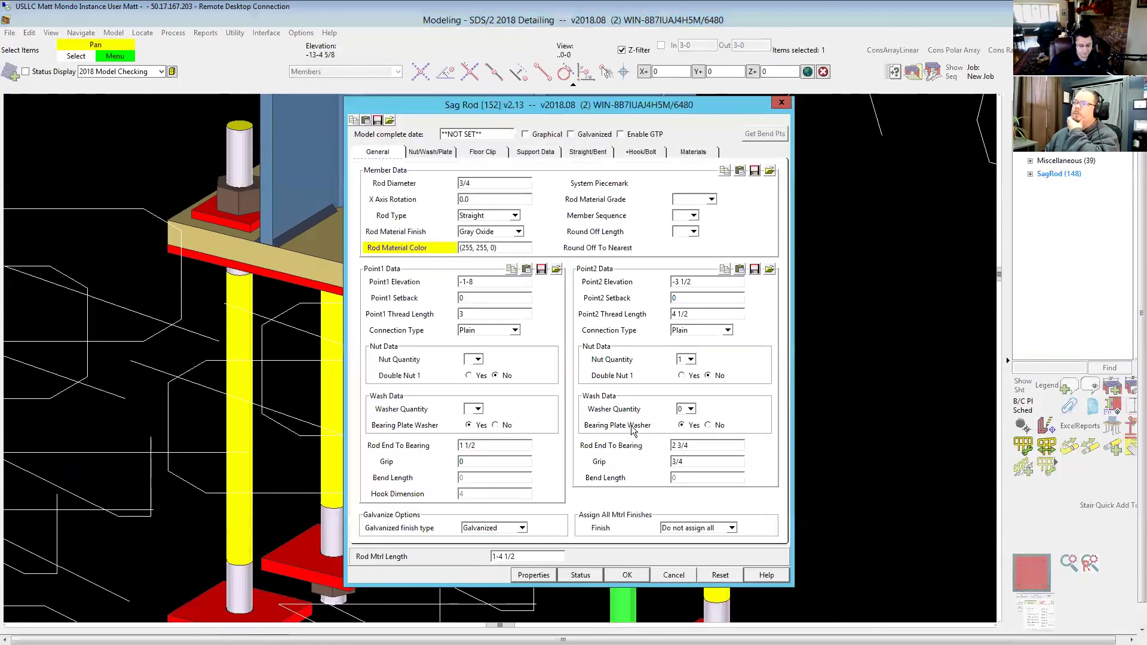
Give the rod a Point2 Grip of 1 and Rod End To Bearing of 1 1/2.
{"action": "double_click", "coordinate": [698, 461]}
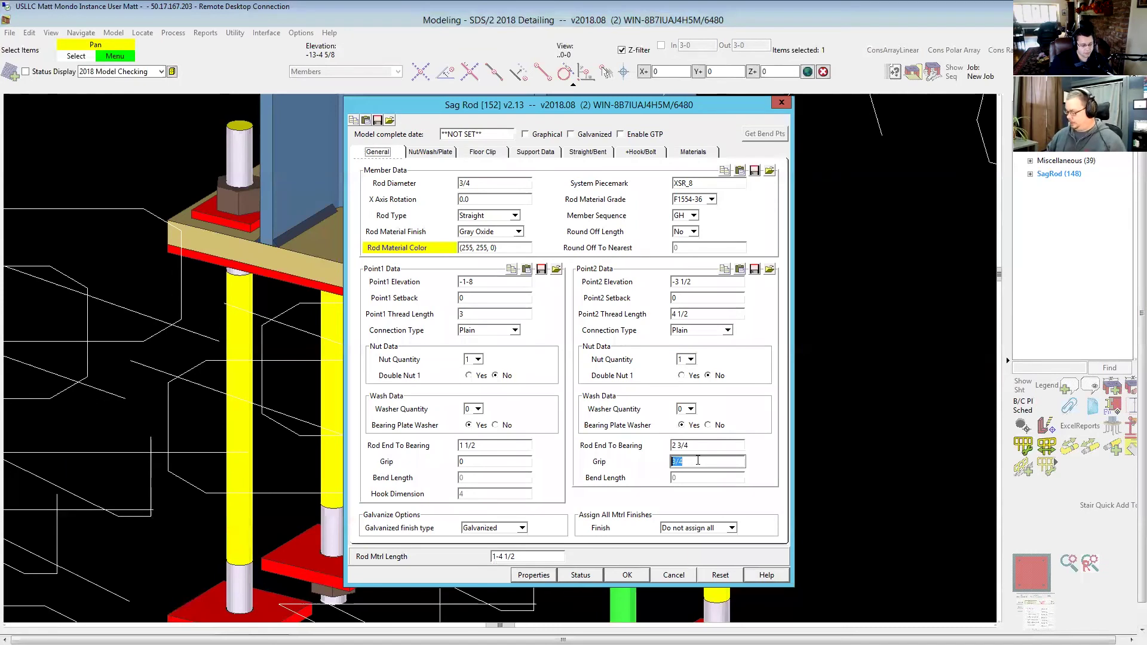
{"action": "type", "text": "1"}
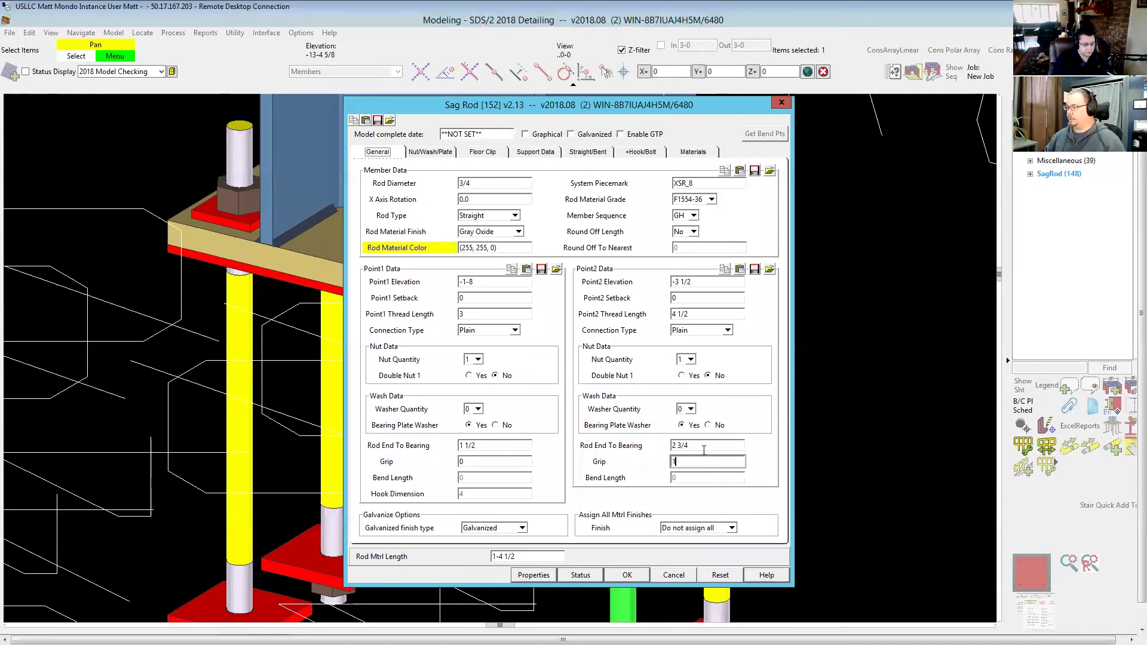
{"action": "double_click", "coordinate": [702, 448]}
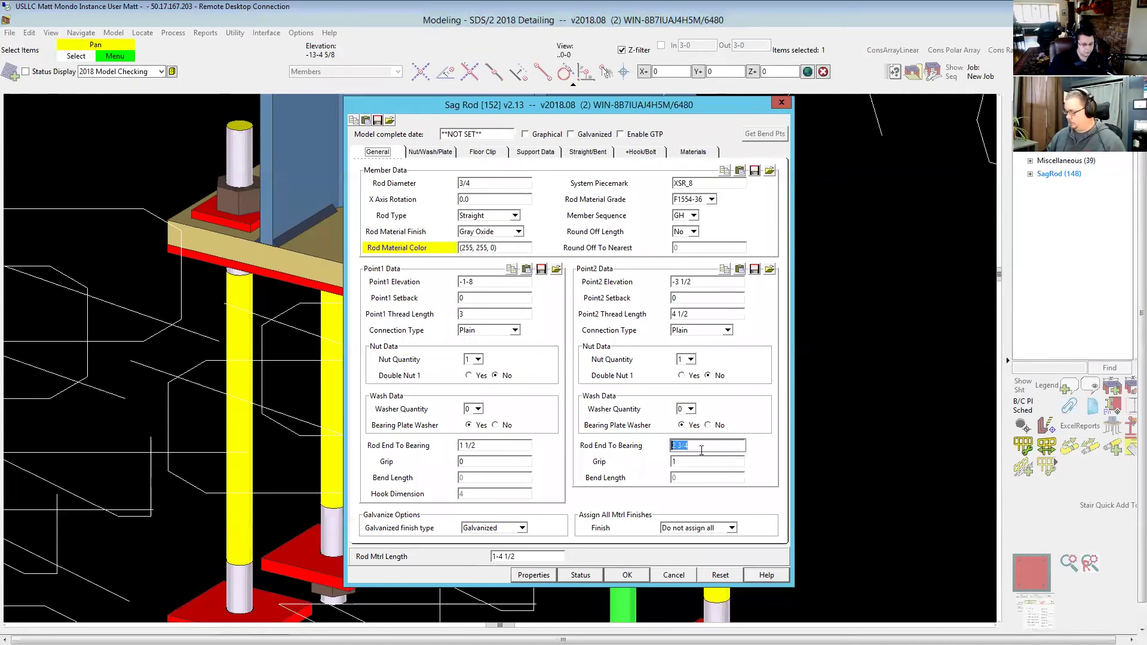
{"action": "type", "text": "1 1/2"}
{"action": "key", "text": "Return"}
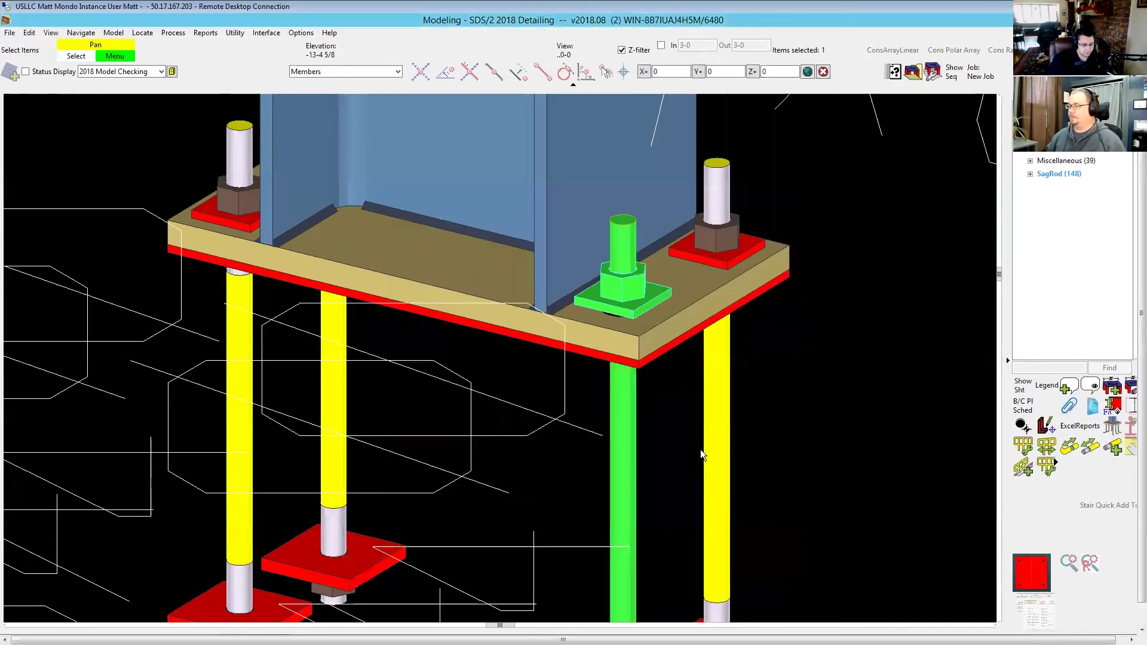
{"action": "middle_click_drag", "start_coordinate": [816, 388], "coordinate": [666, 308]}
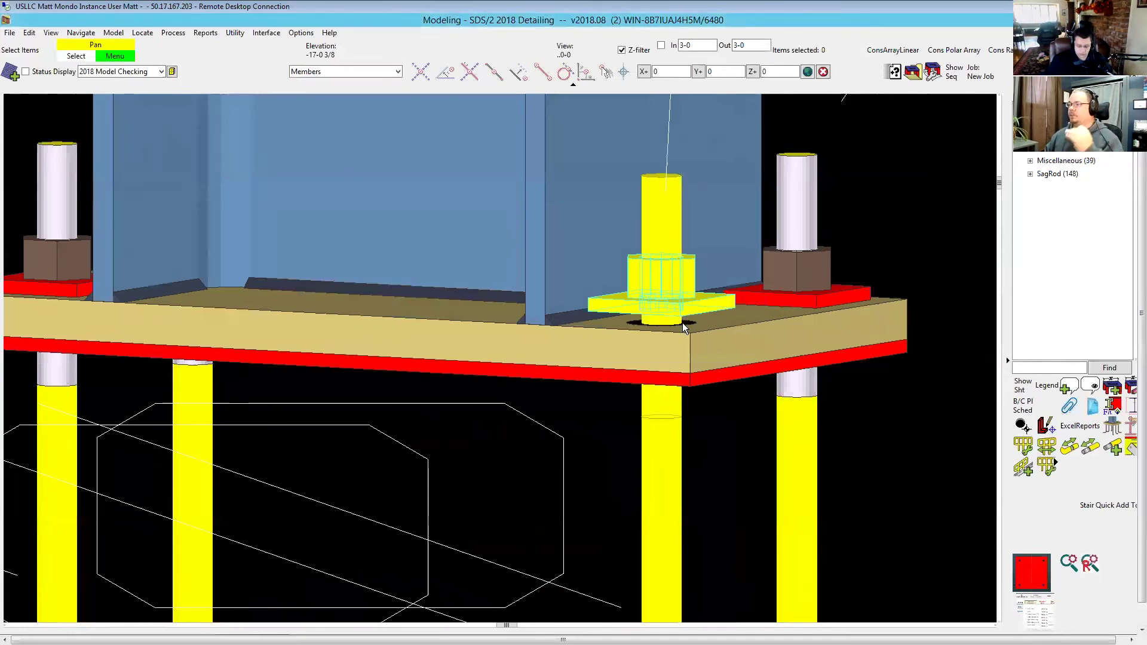
Pick the rightmost anchor rod beneath the W10x33 base plate.
{"action": "scroll", "coordinate": [681, 324], "scroll_direction": "down", "scroll_amount": 3}
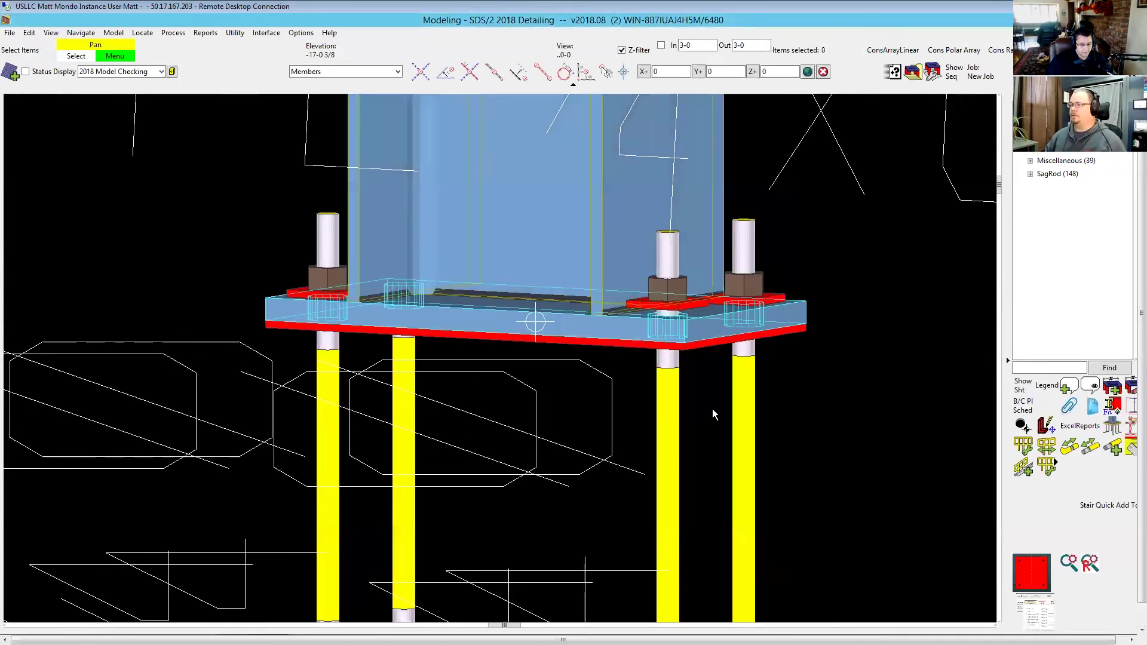
{"action": "left_click", "coordinate": [748, 434]}
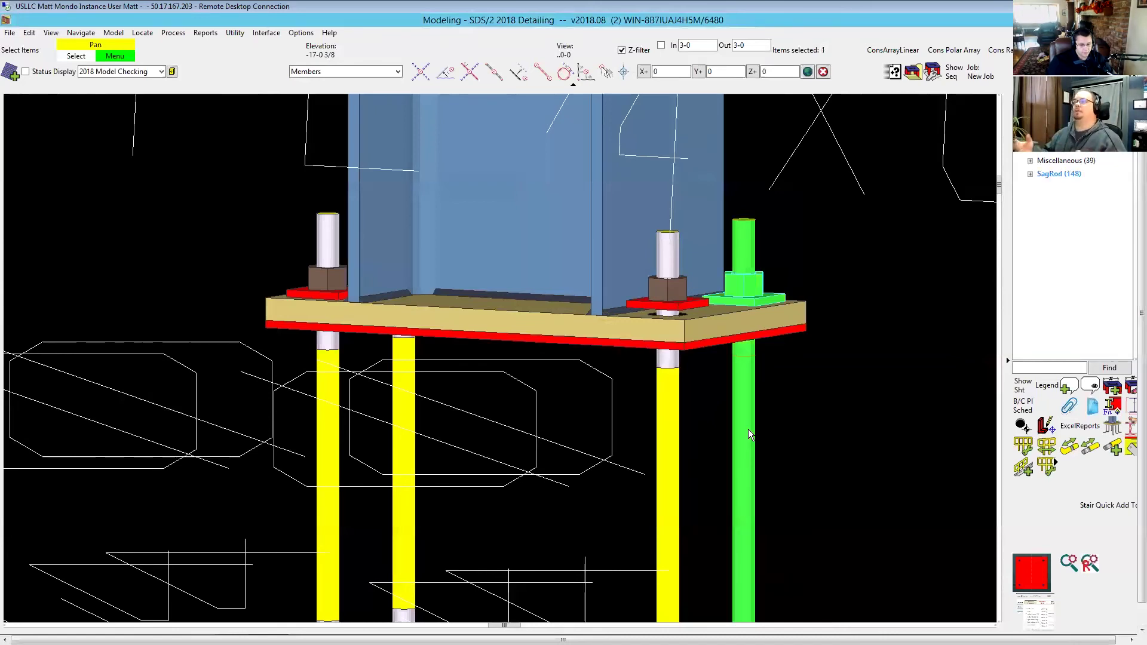
{"action": "right_click", "coordinate": [747, 412]}
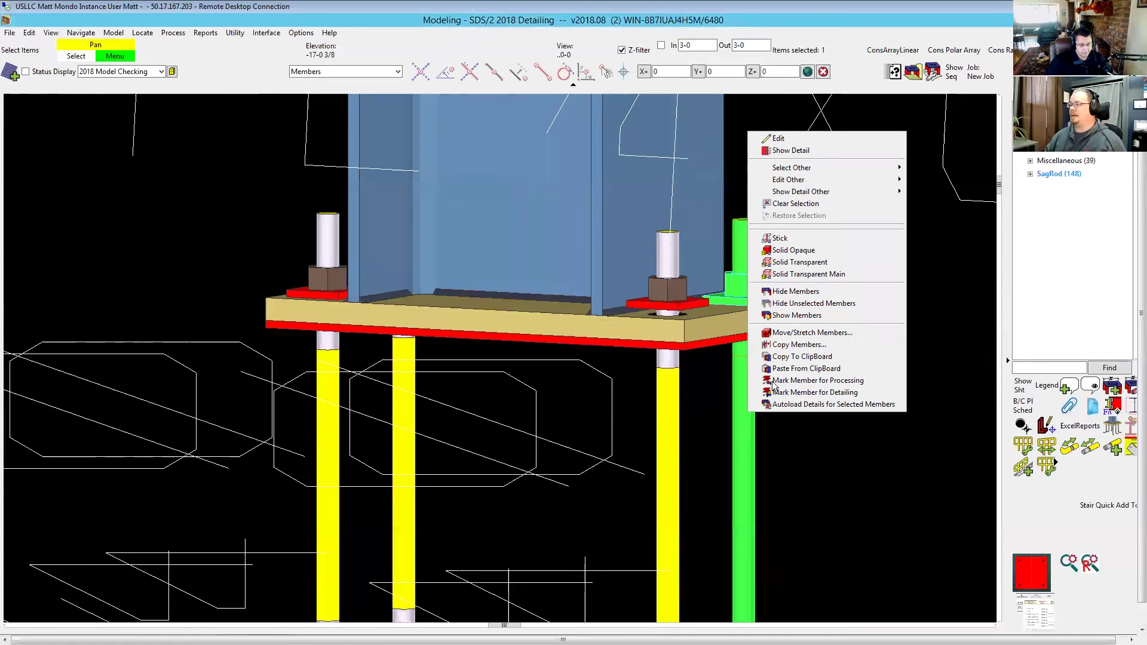
{"action": "left_click", "coordinate": [779, 138]}
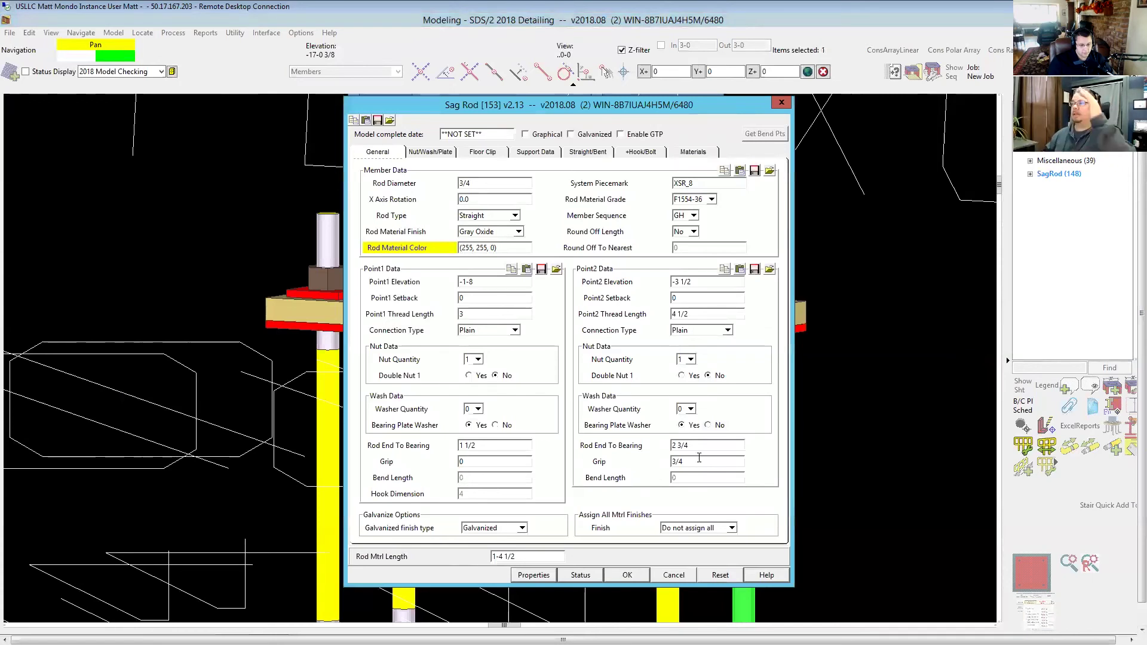
{"action": "left_click", "coordinate": [674, 575]}
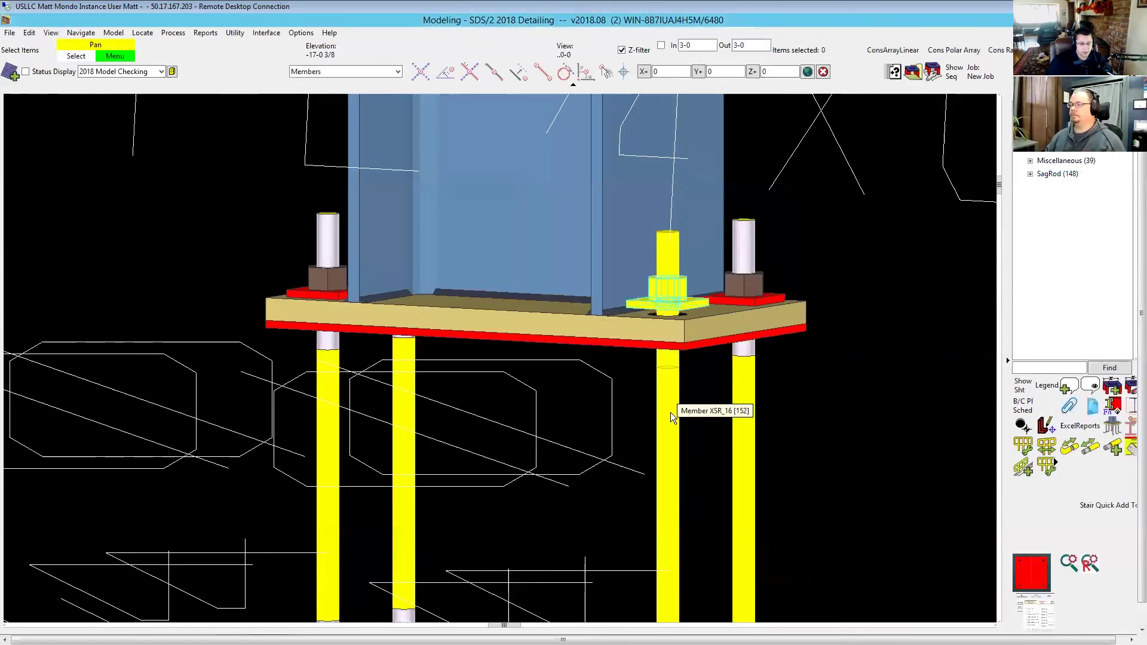
{"action": "scroll", "coordinate": [635, 406], "scroll_direction": "down", "scroll_amount": 4}
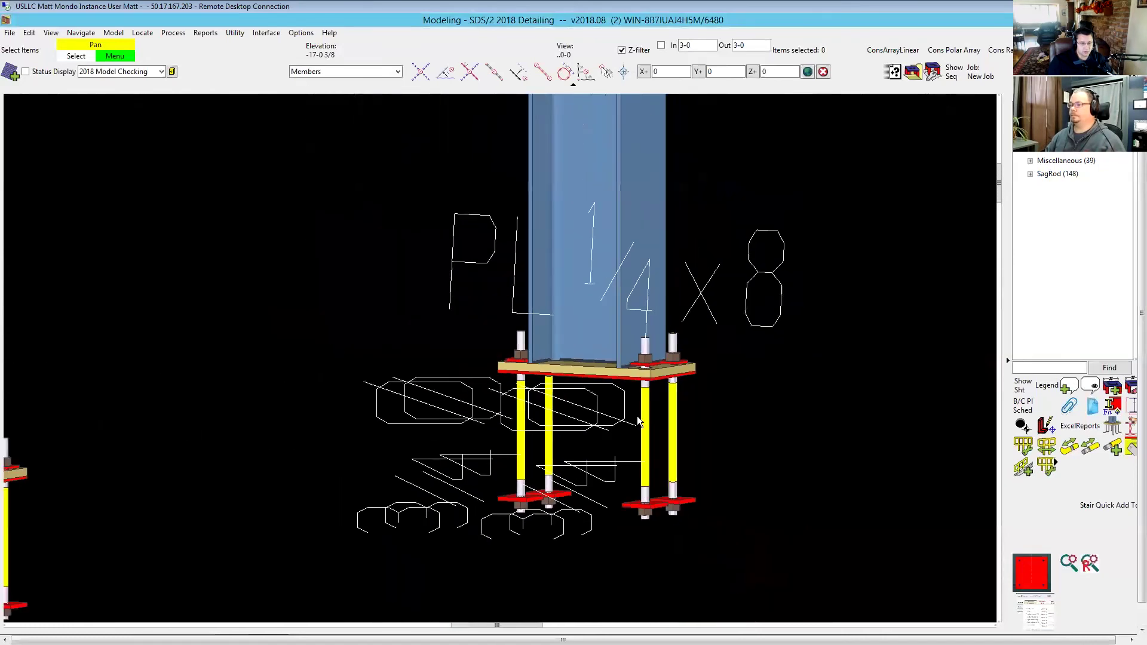
{"action": "scroll", "coordinate": [650, 448], "scroll_direction": "up", "scroll_amount": 3}
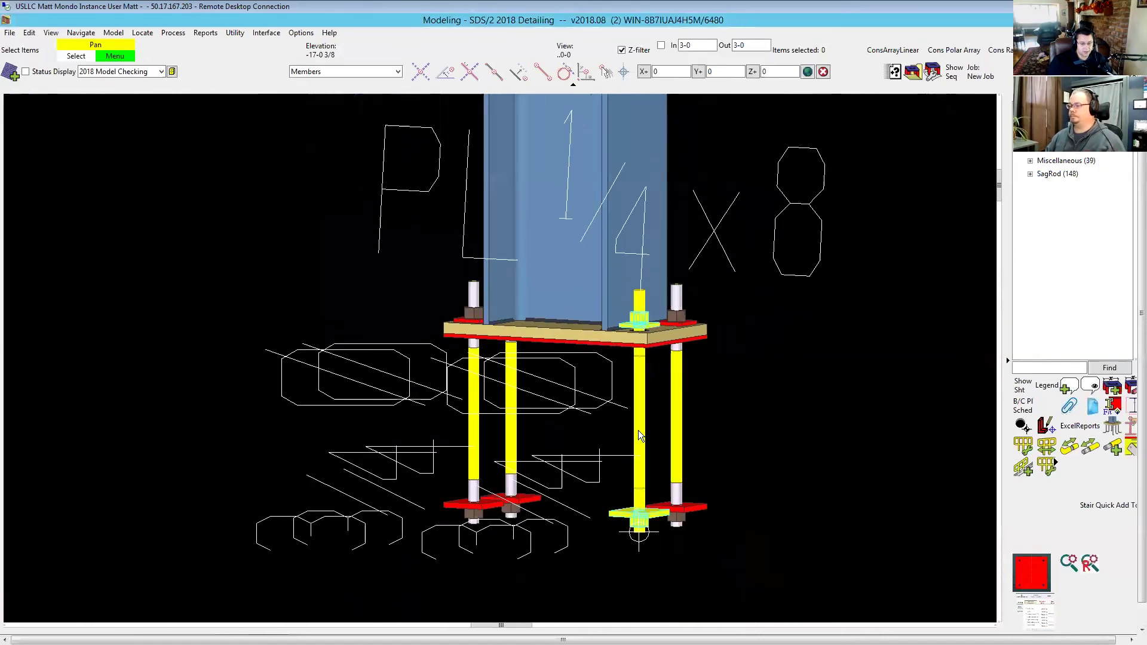
{"action": "right_click", "coordinate": [638, 430]}
{"action": "key", "text": "Escape"}
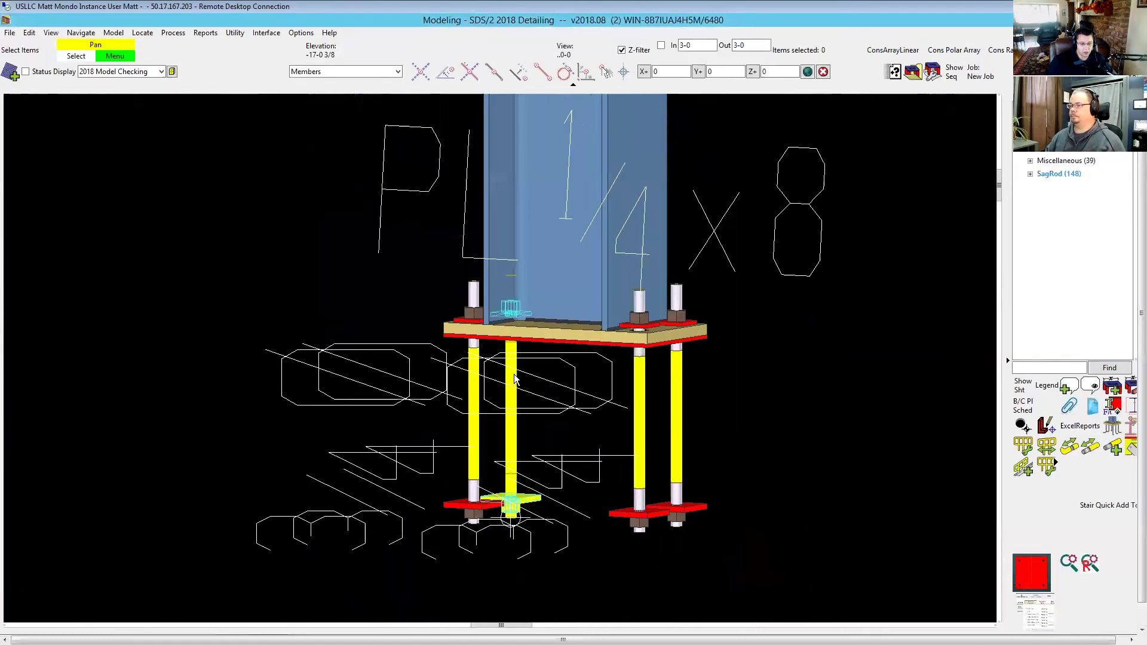
{"action": "right_click", "coordinate": [516, 380]}
{"action": "mouse_move", "coordinate": [573, 382]}
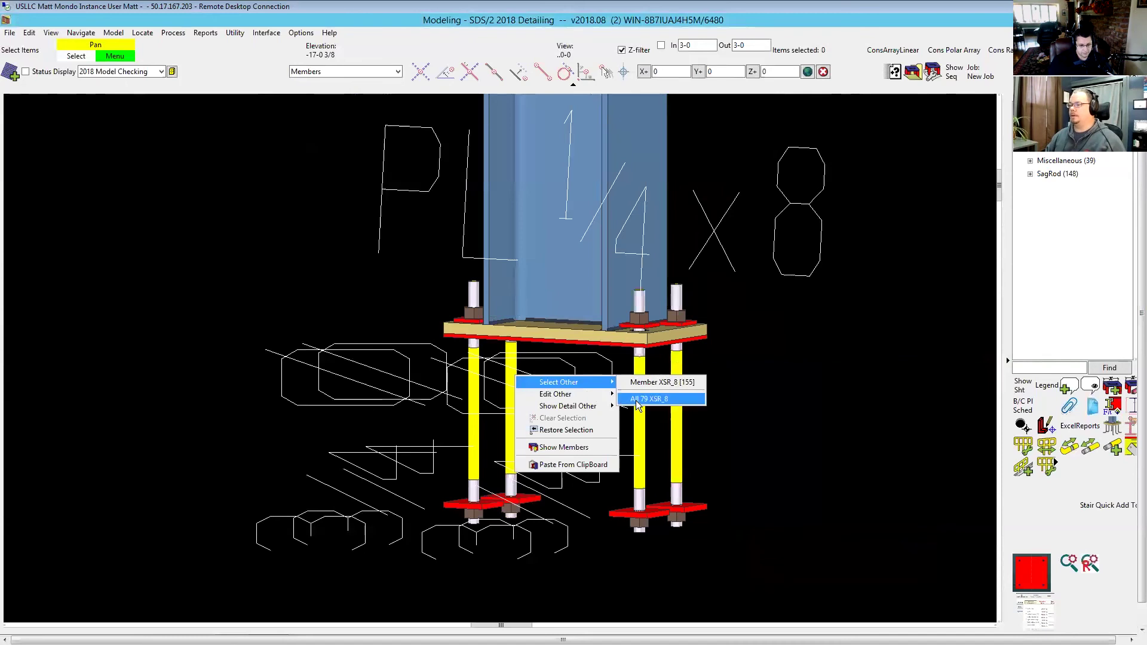
{"action": "left_click", "coordinate": [643, 410]}
{"action": "right_click", "coordinate": [605, 384]}
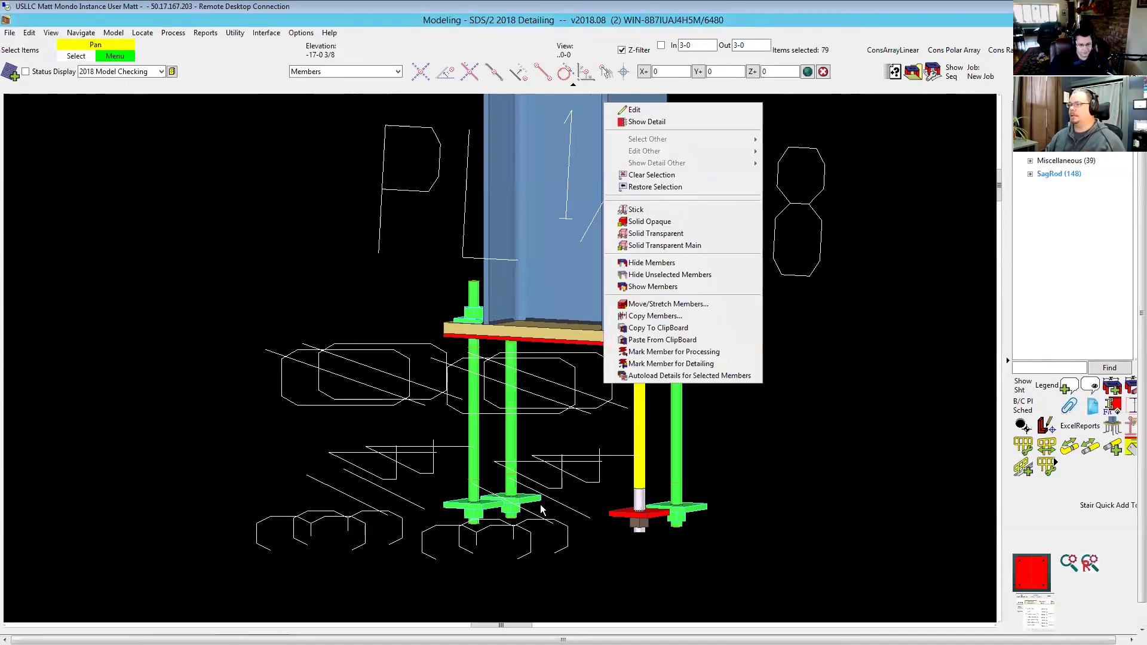
{"action": "left_click", "coordinate": [553, 472]}
{"action": "right_click", "coordinate": [512, 379]}
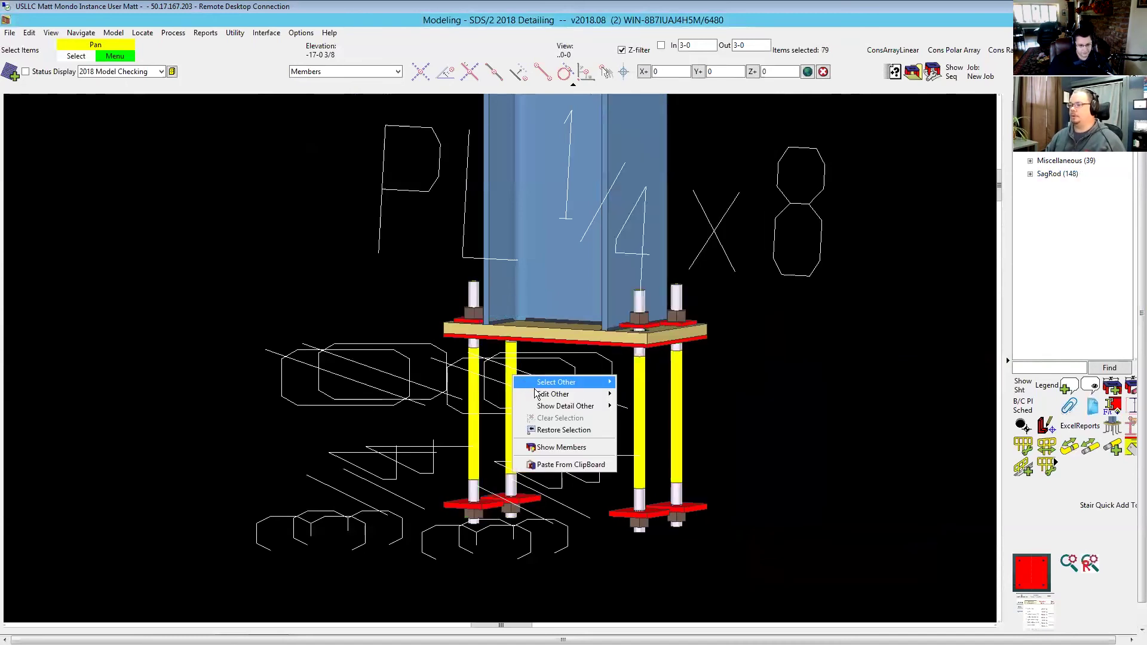
{"action": "mouse_move", "coordinate": [550, 396]}
{"action": "left_click", "coordinate": [660, 411]}
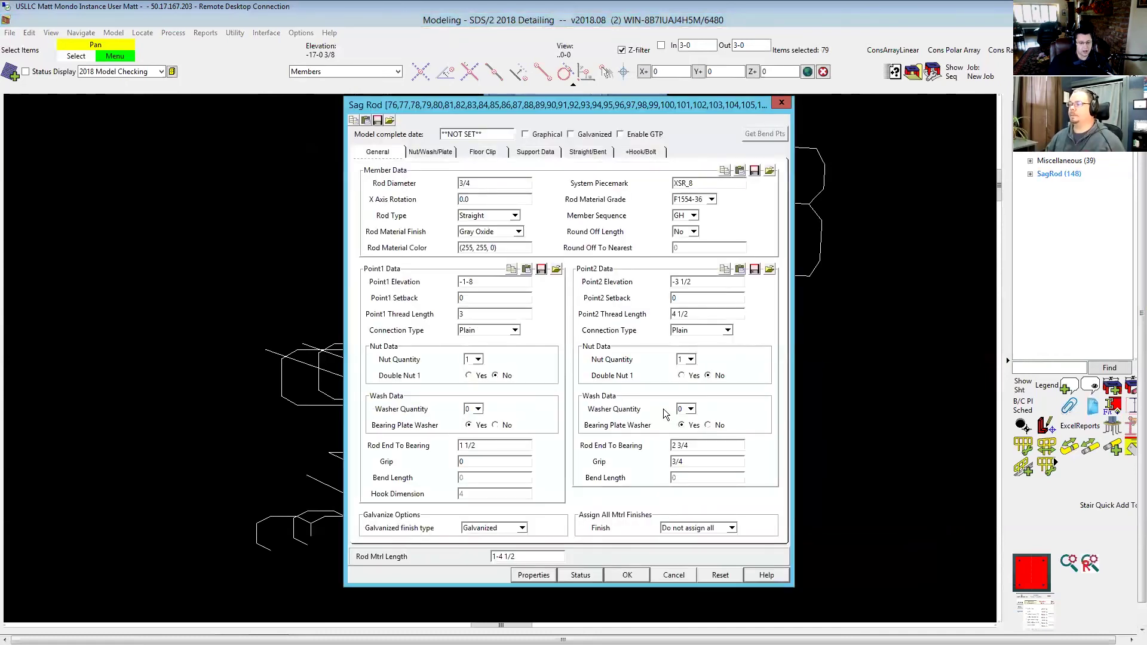
{"action": "left_click", "coordinate": [672, 572]}
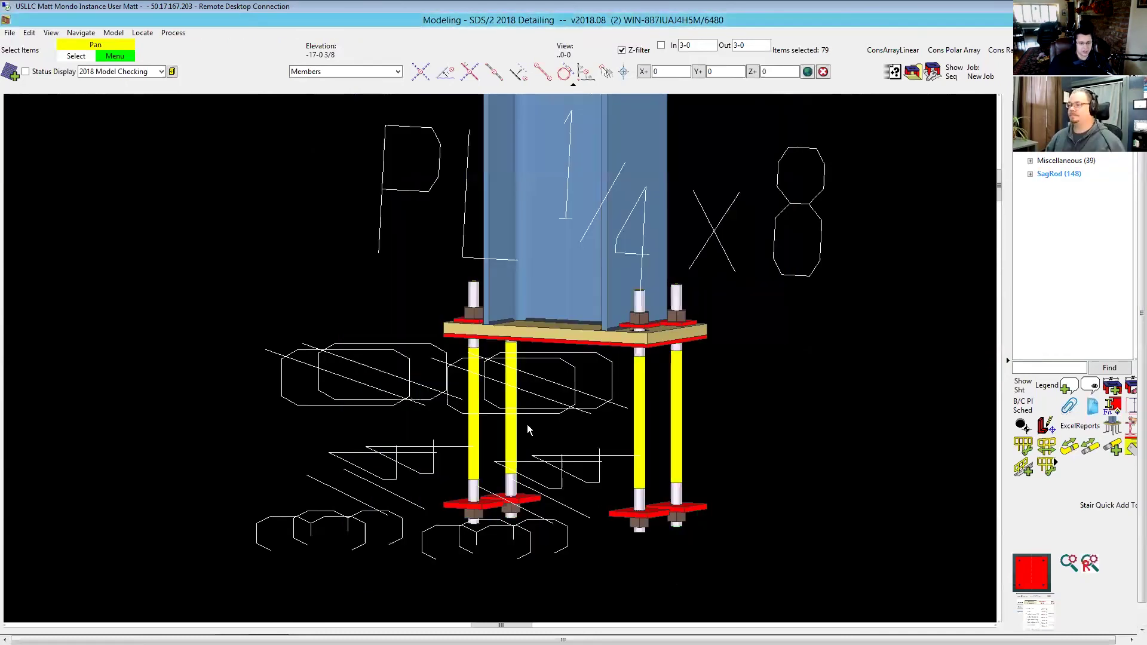
Select all 79 XSR_8 rods through Select Other on the left anchor rod.
{"action": "right_click", "coordinate": [513, 366]}
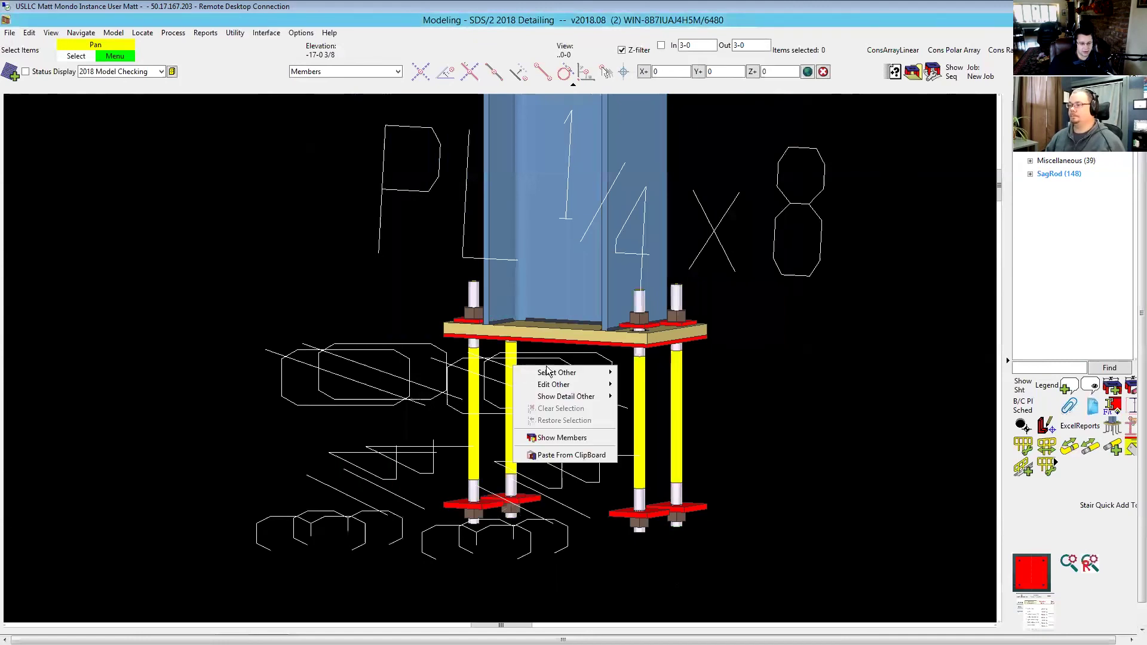
{"action": "mouse_move", "coordinate": [562, 375]}
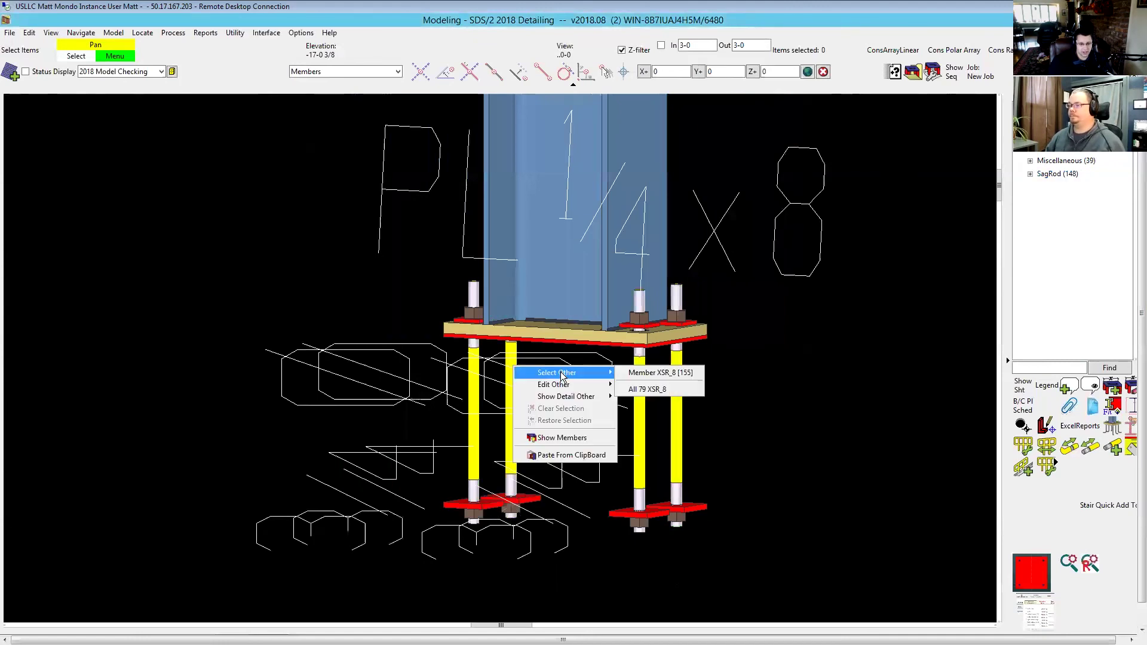
{"action": "left_click", "coordinate": [649, 389]}
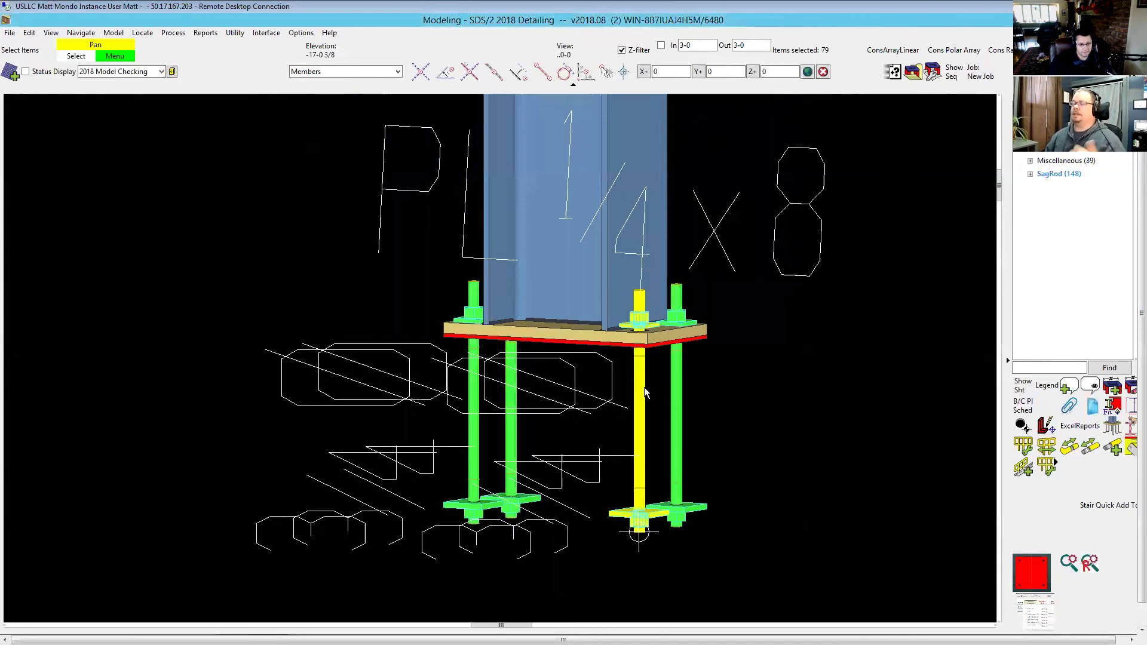
{"action": "scroll", "coordinate": [601, 404], "scroll_direction": "down", "scroll_amount": 2}
{"action": "scroll", "coordinate": [567, 358], "scroll_direction": "up", "scroll_amount": 4}
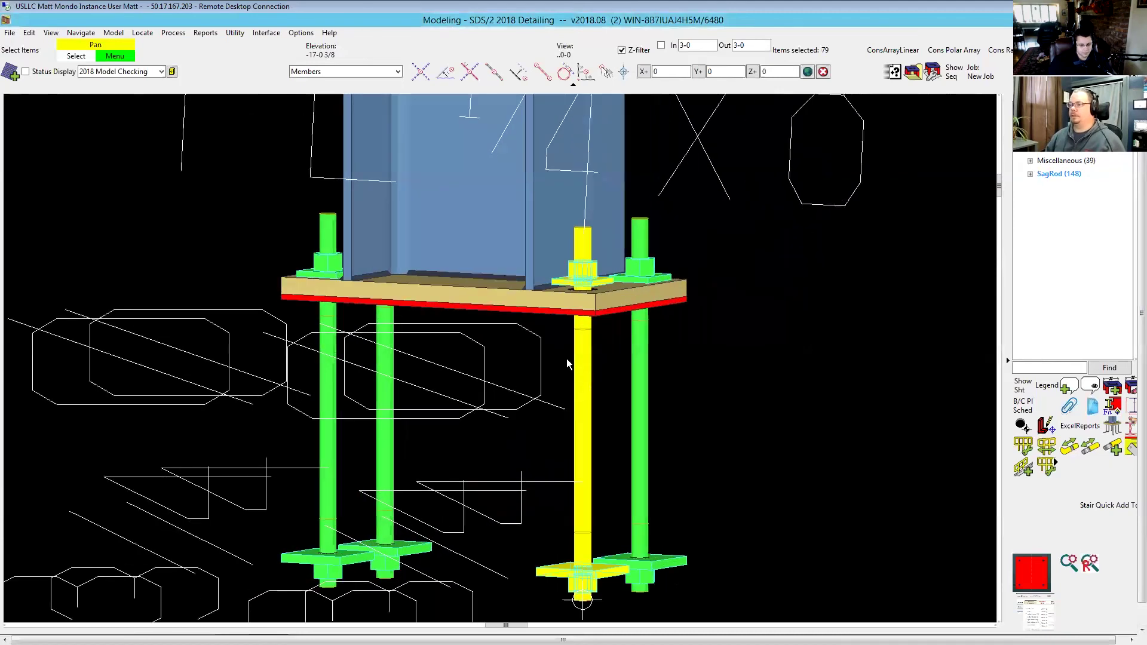
Add the remaining yellow rod, member XSR_16 [152], to the selection.
{"action": "right_click", "coordinate": [584, 349]}
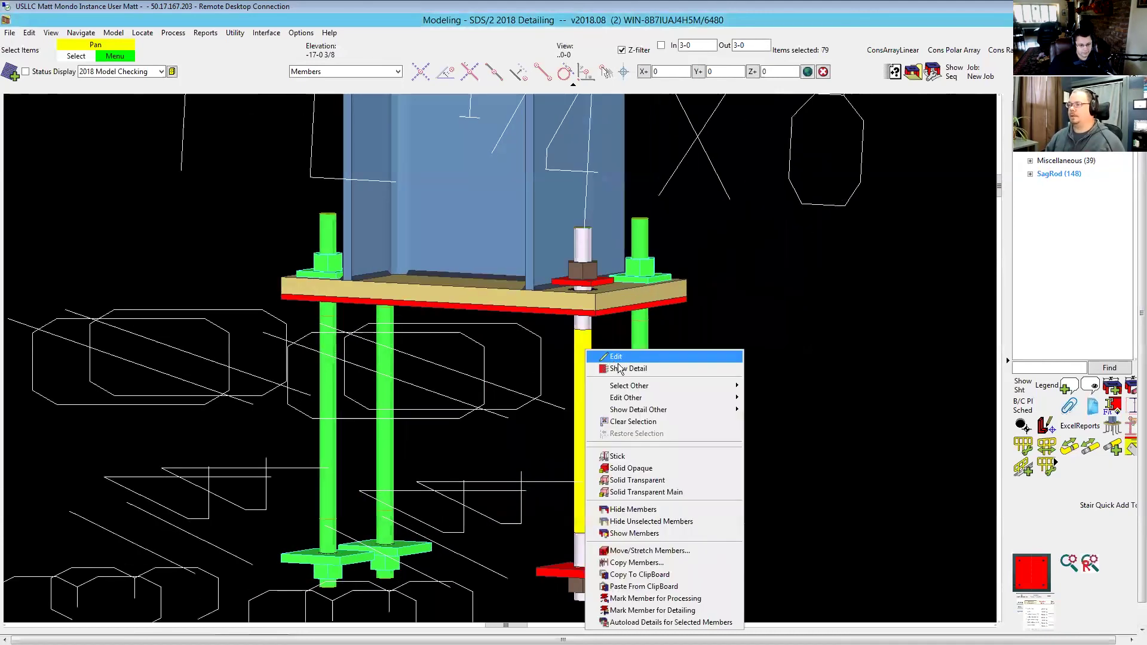
{"action": "mouse_move", "coordinate": [680, 387]}
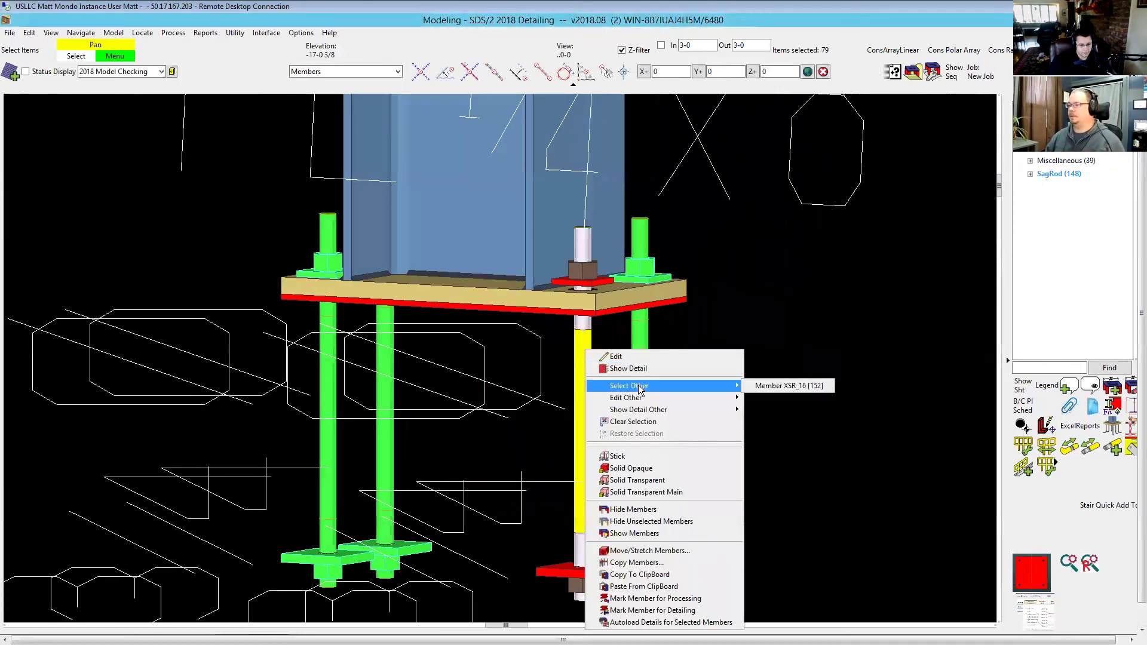
{"action": "left_click", "coordinate": [807, 386]}
{"action": "scroll", "coordinate": [503, 431], "scroll_direction": "down", "scroll_amount": 2}
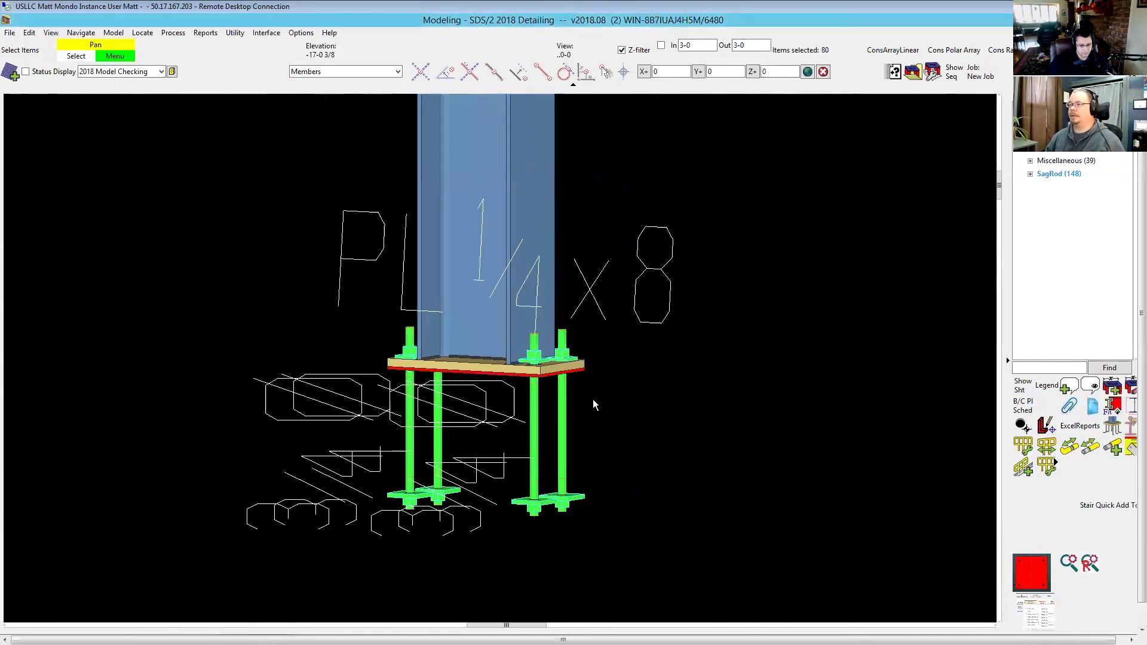
{"action": "right_click", "coordinate": [688, 362]}
Edit the 80 selected sag rods: Point2 Rod End To Bearing 2 3/4, Grip 3/4.
{"action": "left_click", "coordinate": [719, 87]}
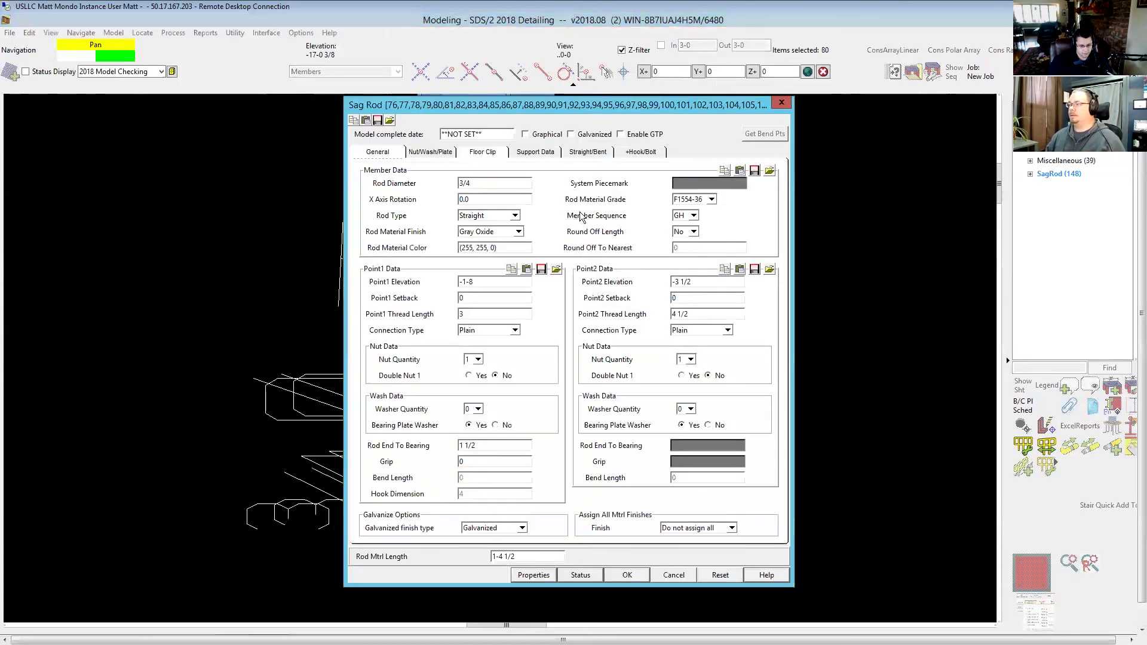
{"action": "left_click", "coordinate": [722, 444]}
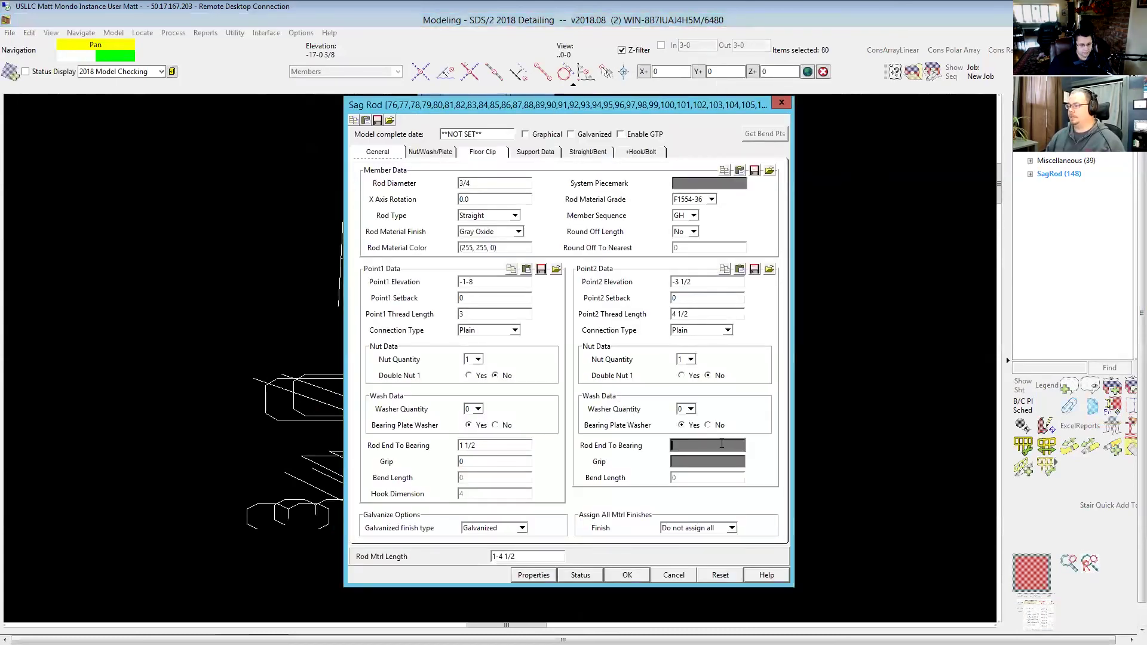
{"action": "type", "text": "2 3/4"}
{"action": "key", "text": "Tab"}
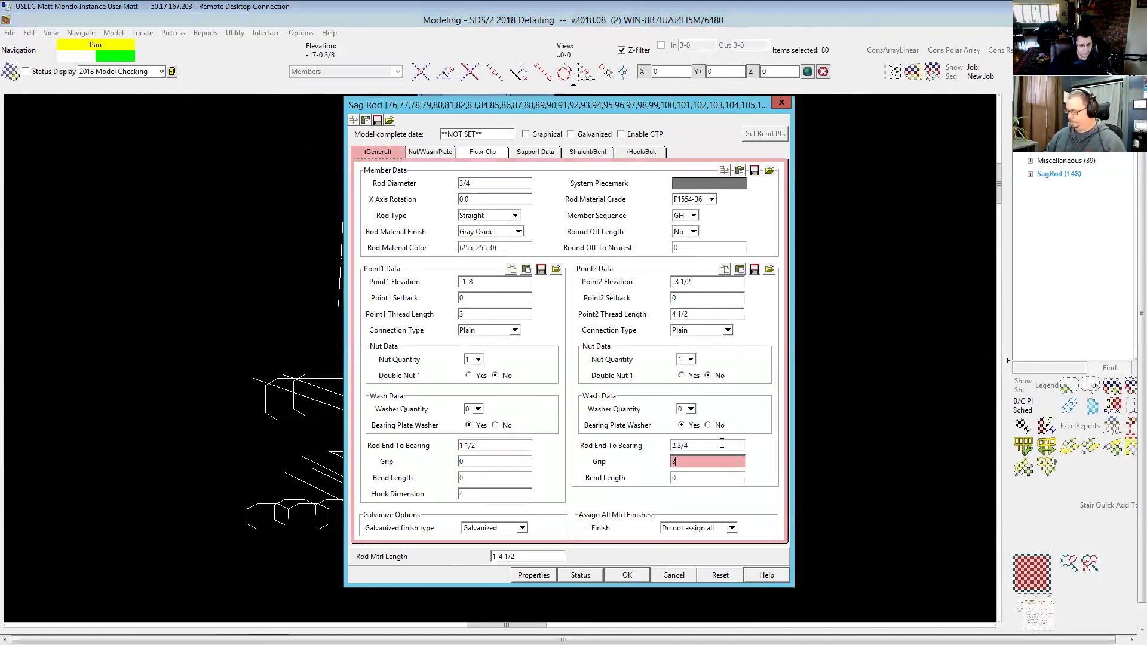
{"action": "type", "text": "3/4"}
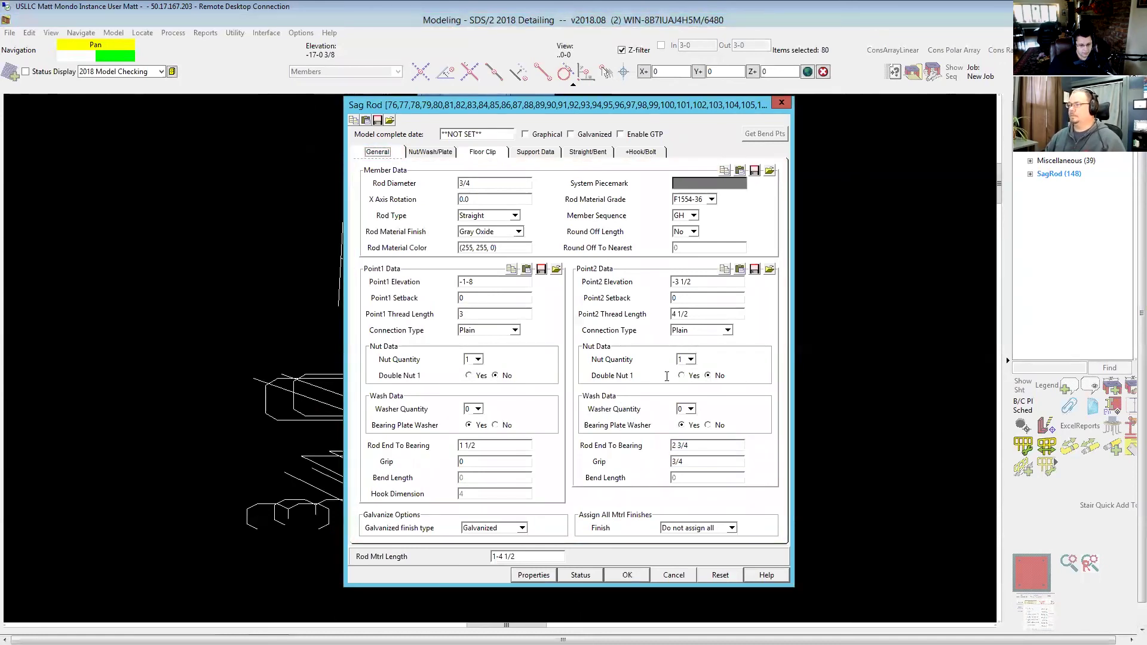
{"action": "key", "text": "Return"}
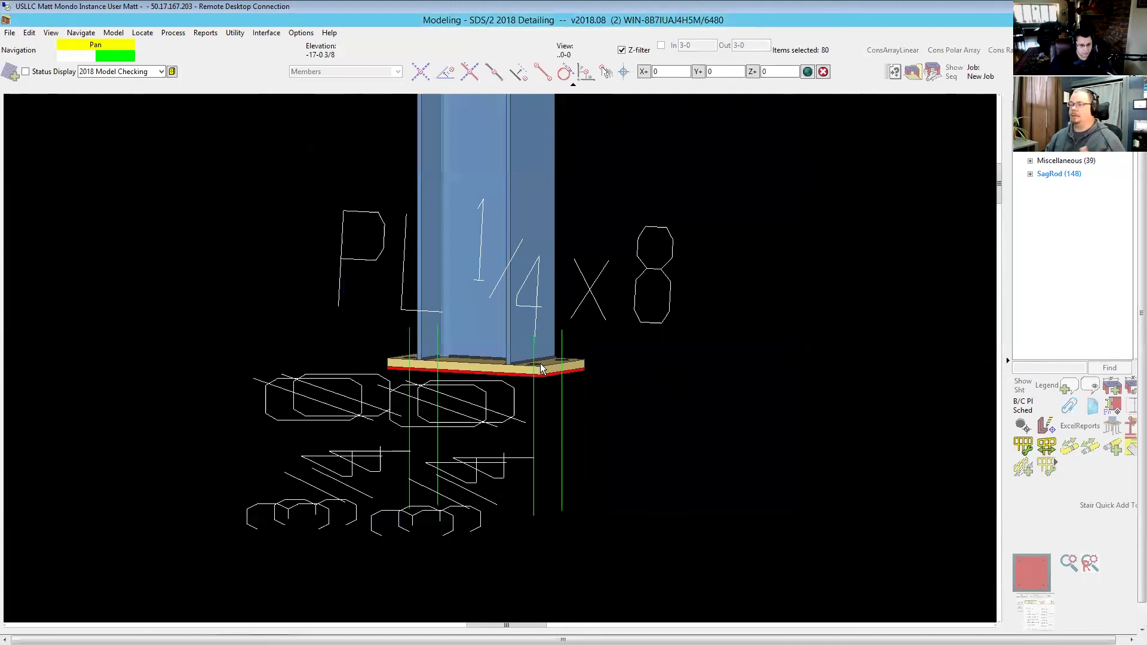
{"action": "scroll", "coordinate": [538, 369], "scroll_direction": "up", "scroll_amount": 5}
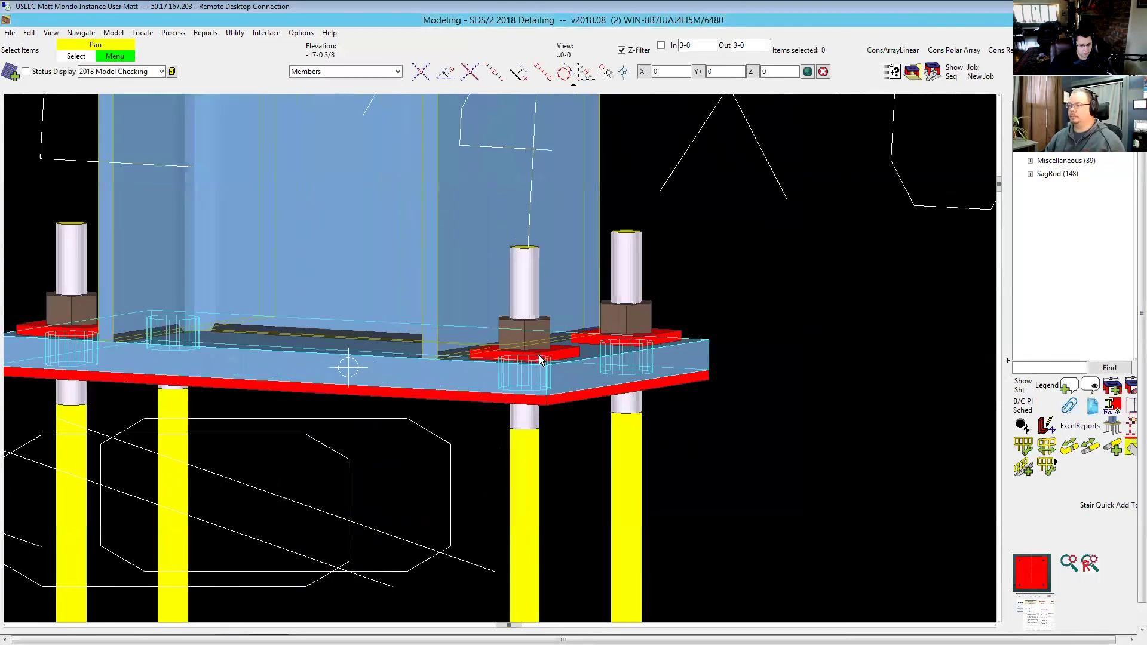
{"action": "mouse_move", "coordinate": [549, 353]}
{"action": "middle_mouse_down", "text": "shift"}
{"action": "mouse_move", "coordinate": [568, 356]}
{"action": "mouse_move", "coordinate": [543, 363]}
{"action": "middle_mouse_up", "text": "shift"}
{"action": "scroll", "coordinate": [543, 363], "scroll_direction": "down", "scroll_amount": 8}
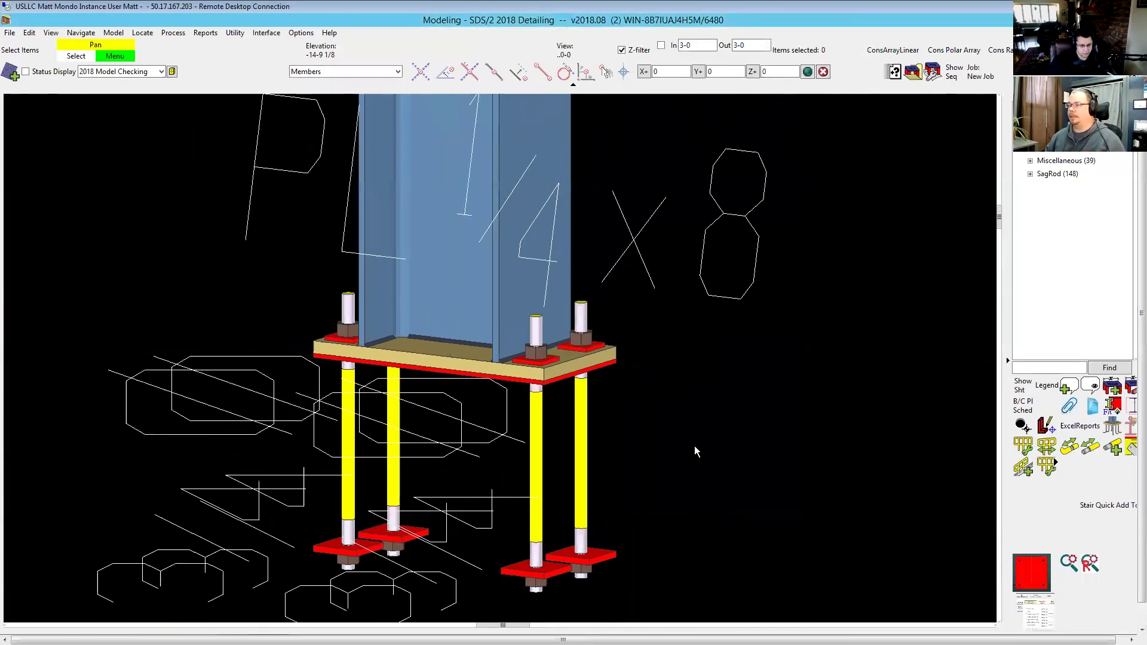